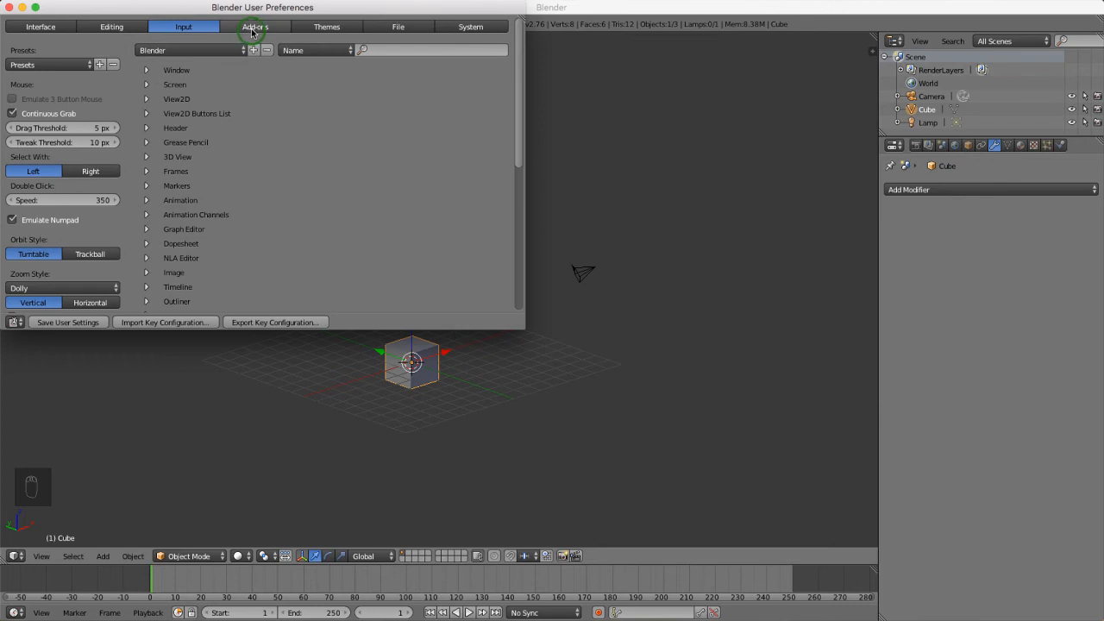
- Check the Mesh: LoopTools add-on and the input settings in the user preferences, and close the preferences
left_click(253, 31)
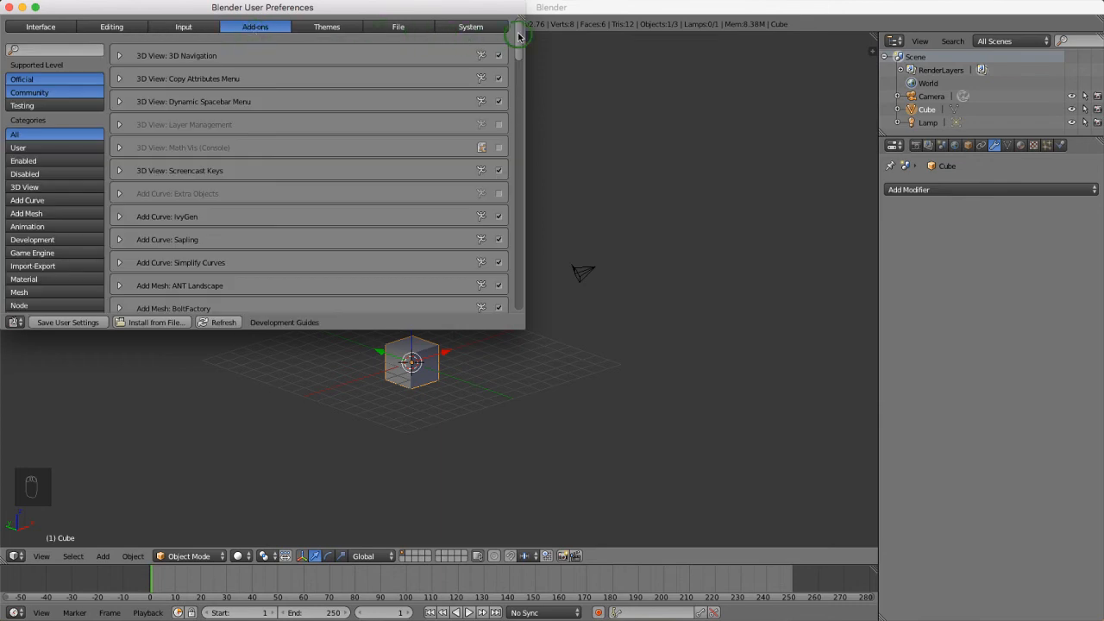
left_click_drag(518, 36, 516, 94)
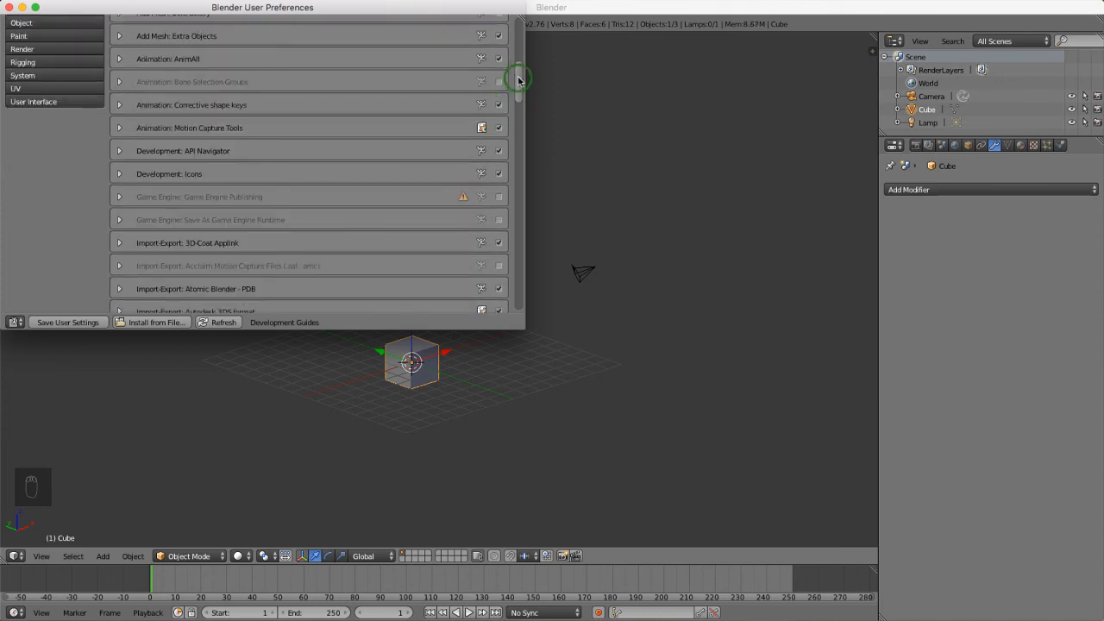
left_click_drag(518, 80, 513, 228)
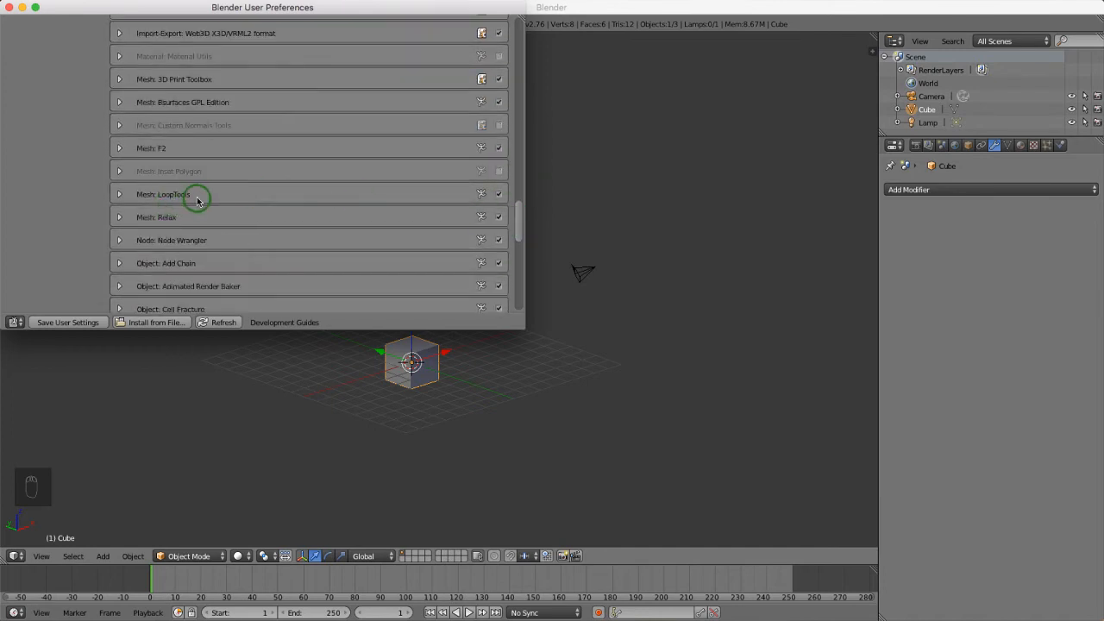
left_click(498, 194)
left_click(515, 215)
left_click_drag(517, 218, 495, 34)
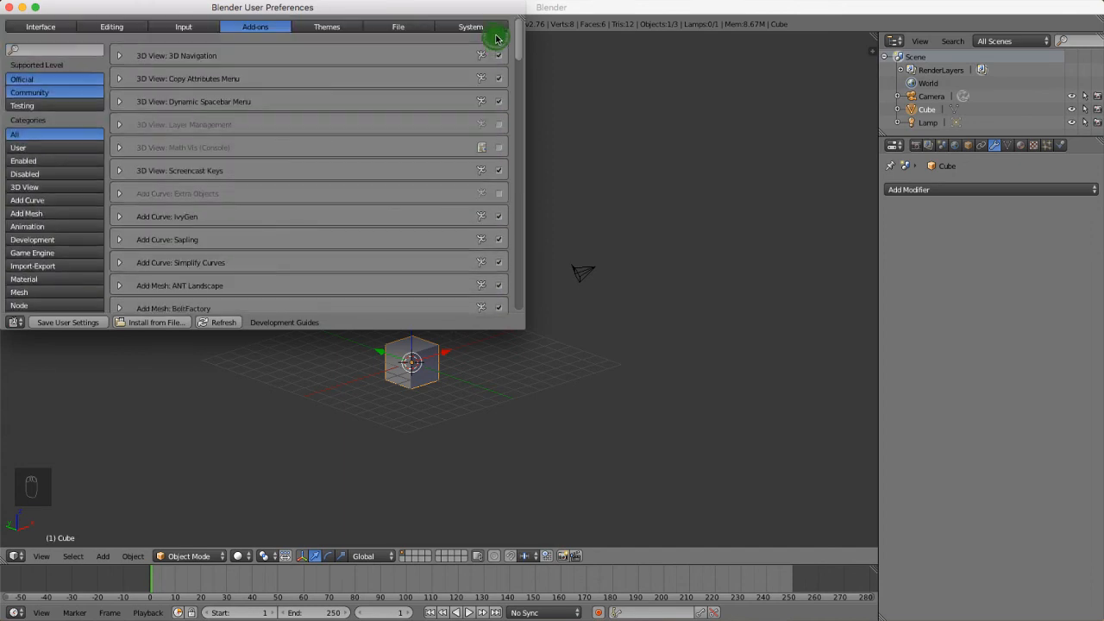
left_click(186, 30)
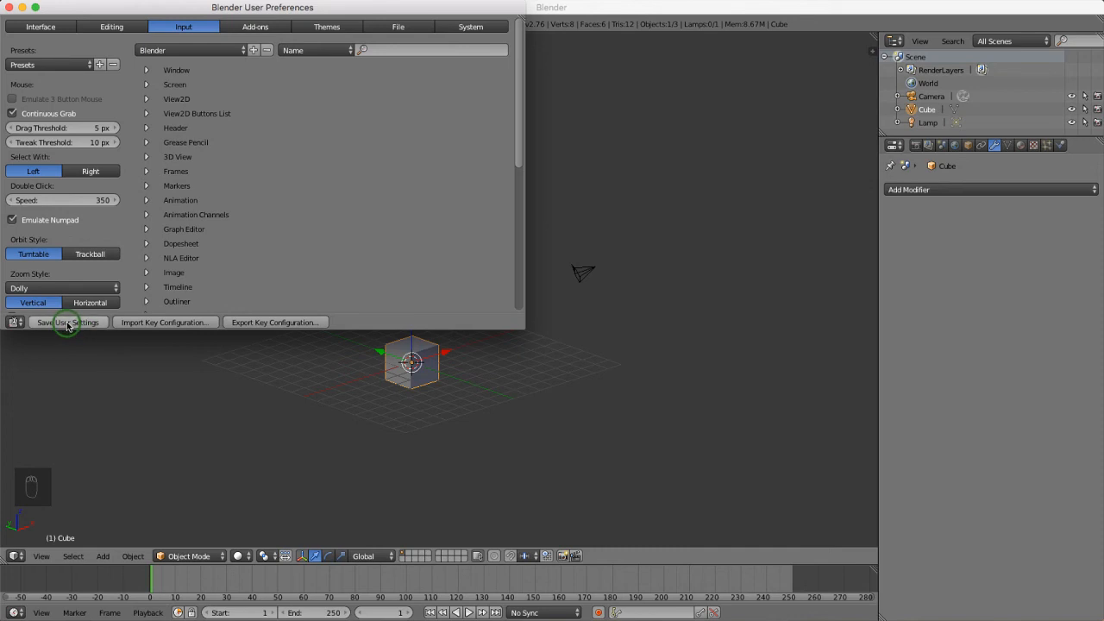
left_click(9, 8)
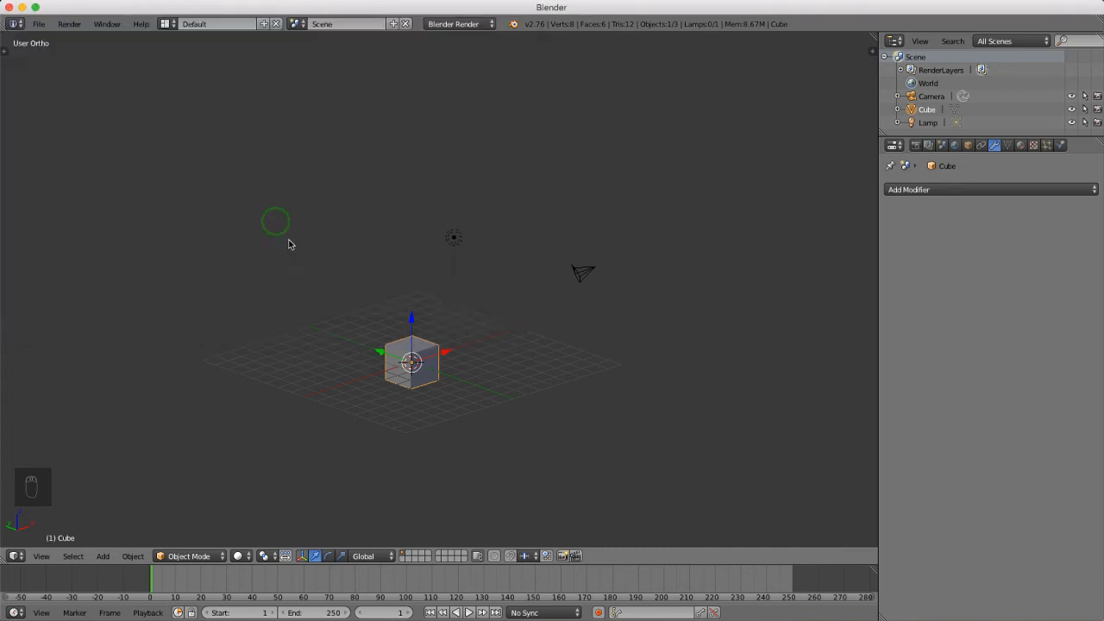
- Delete the default cube from the scene
scroll(402, 336, "up", 3)
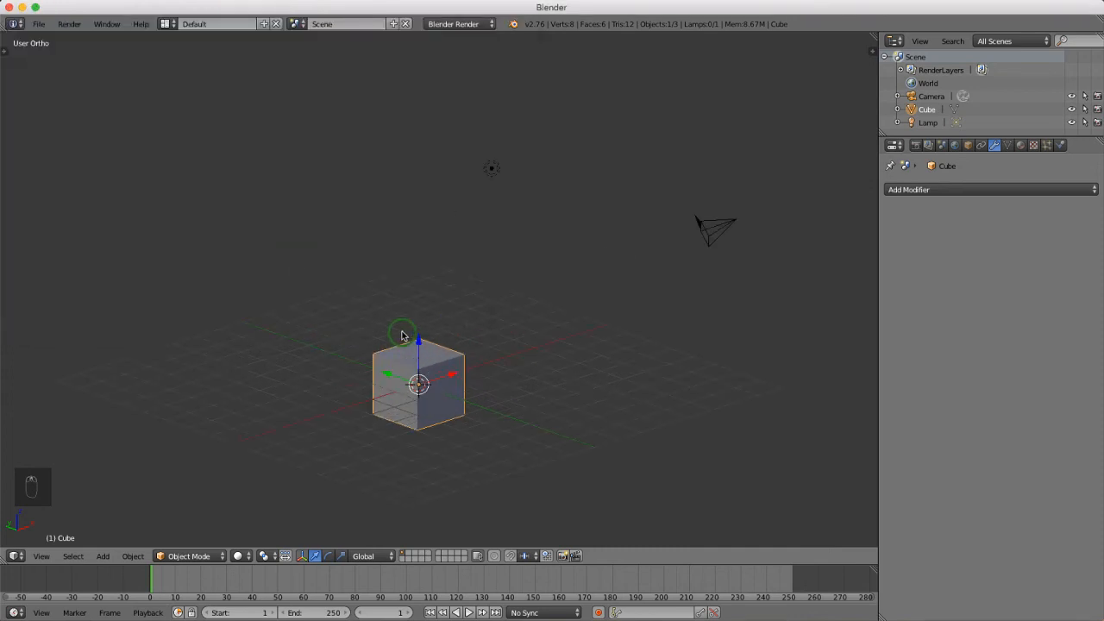
key("Delete")
left_click(402, 336)
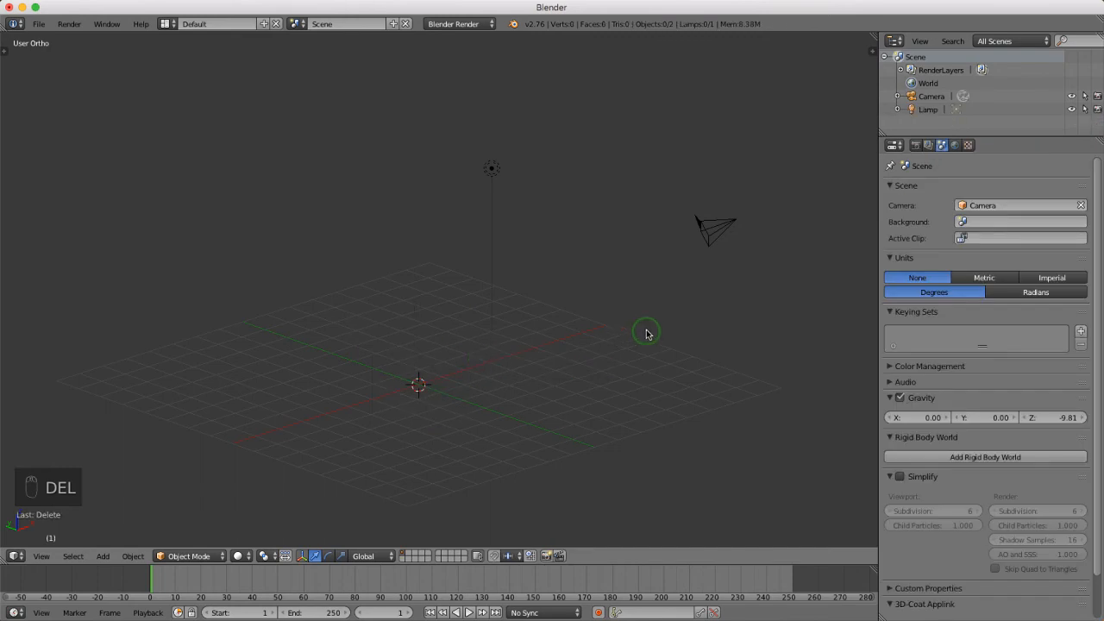
- Show the 3D view's properties and add an empty background image entry with background images enabled
key("n")
scroll(728, 320, "up", 5)
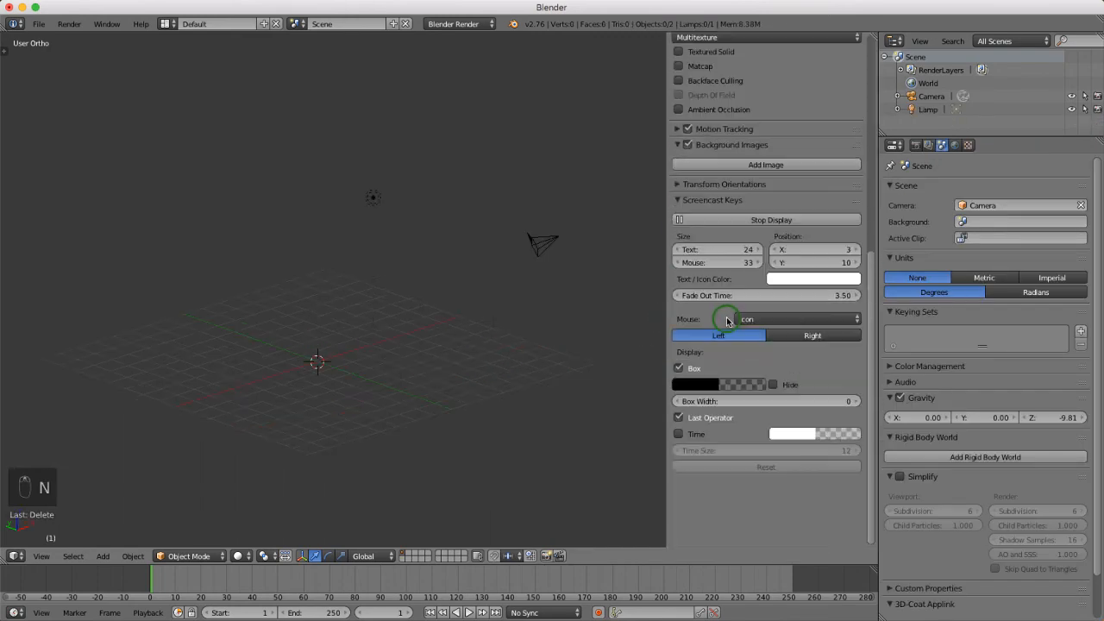
scroll(724, 310, "up", 2)
scroll(716, 291, "up", 3)
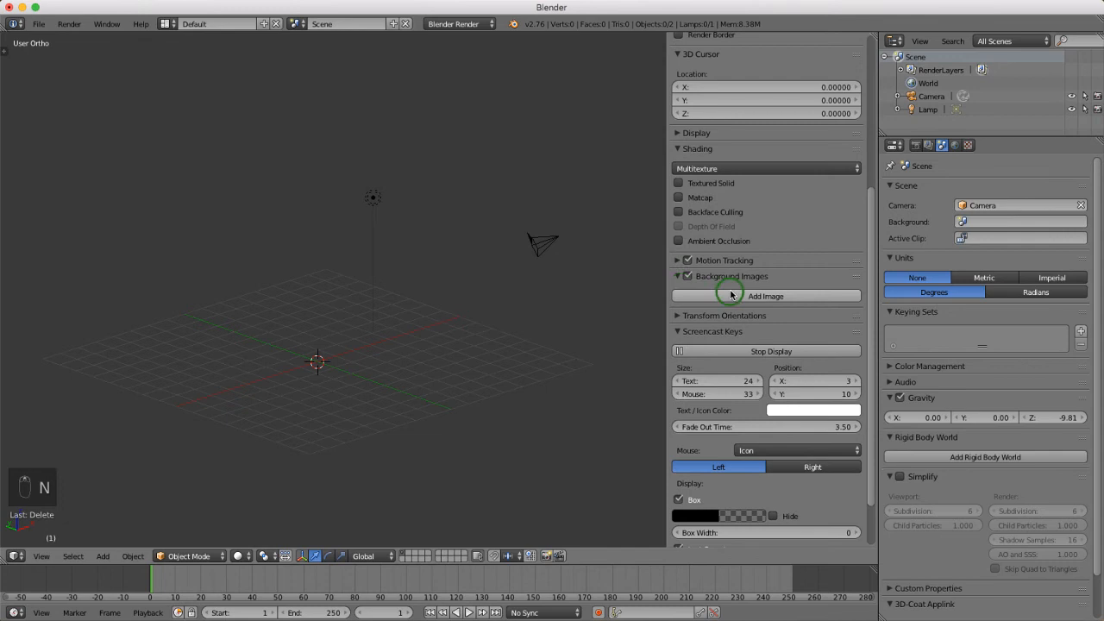
left_click(688, 278)
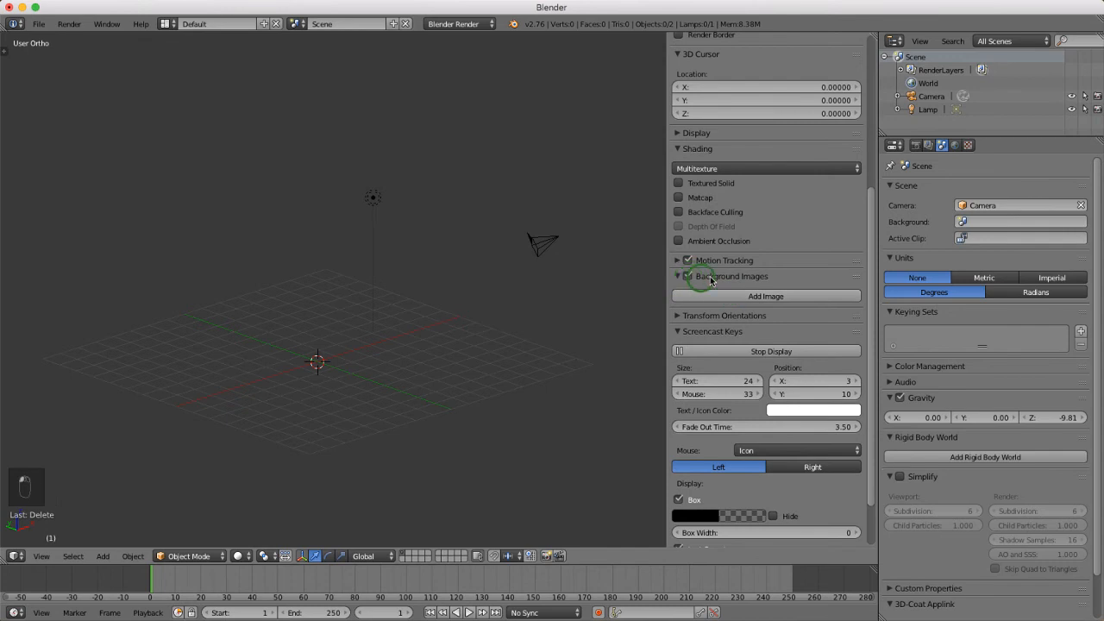
left_click(751, 296)
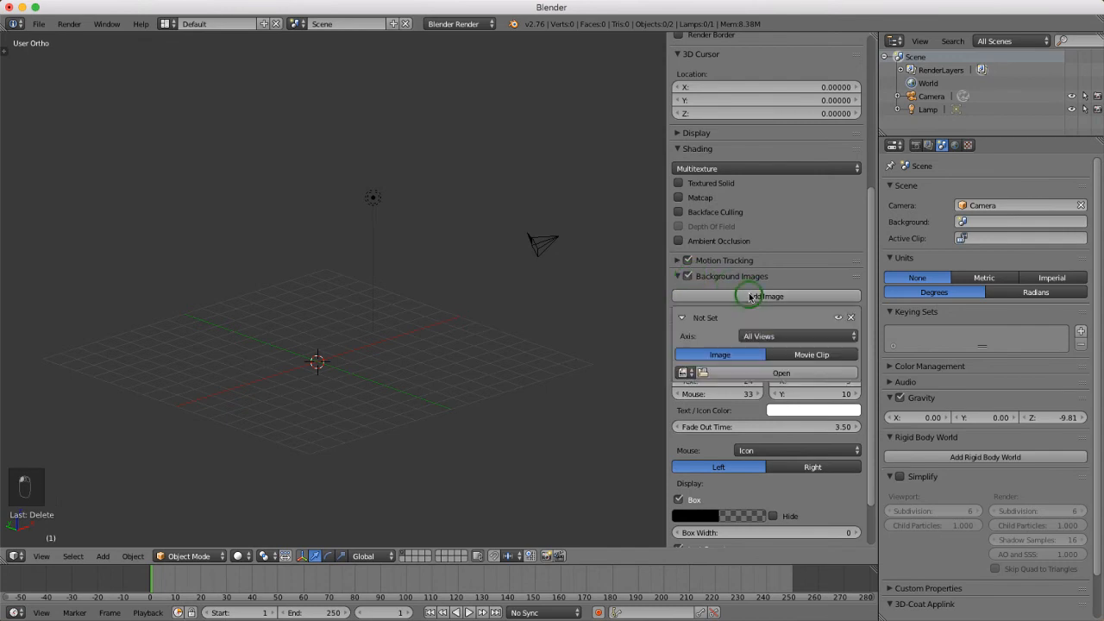
- Load SignPostGuy1.png from the recent Images folder as the background image
left_click(782, 374)
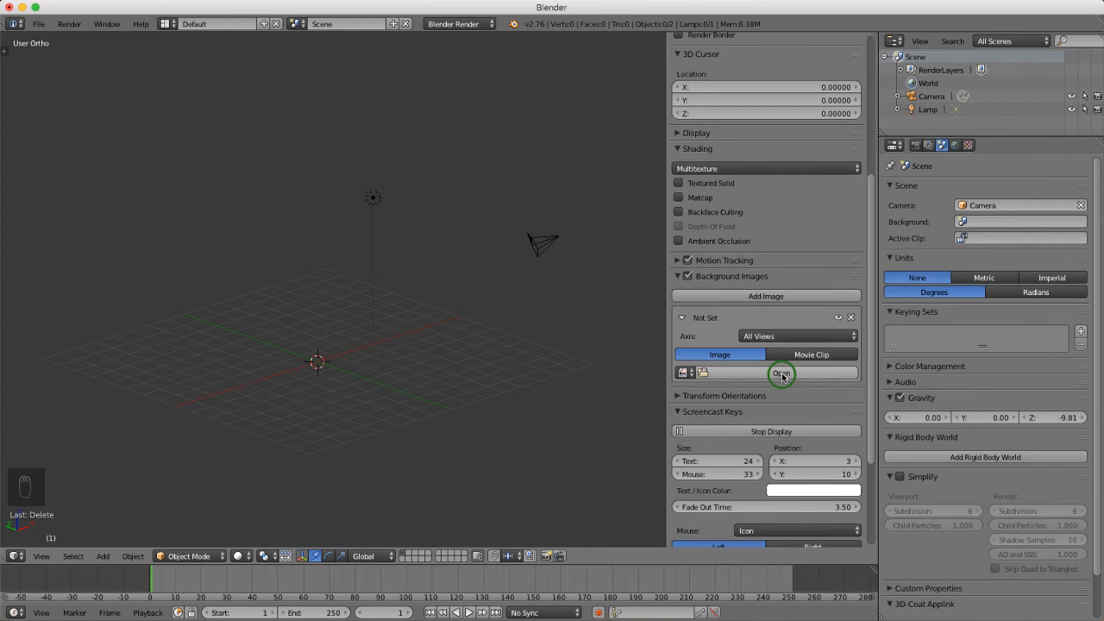
left_click(780, 374)
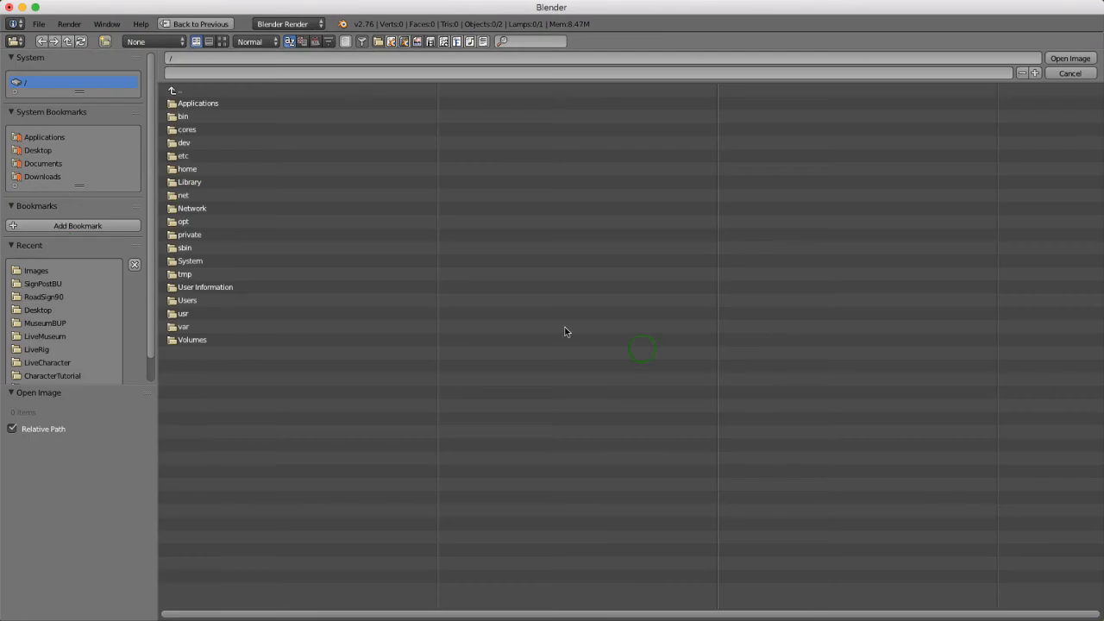
left_click(39, 271)
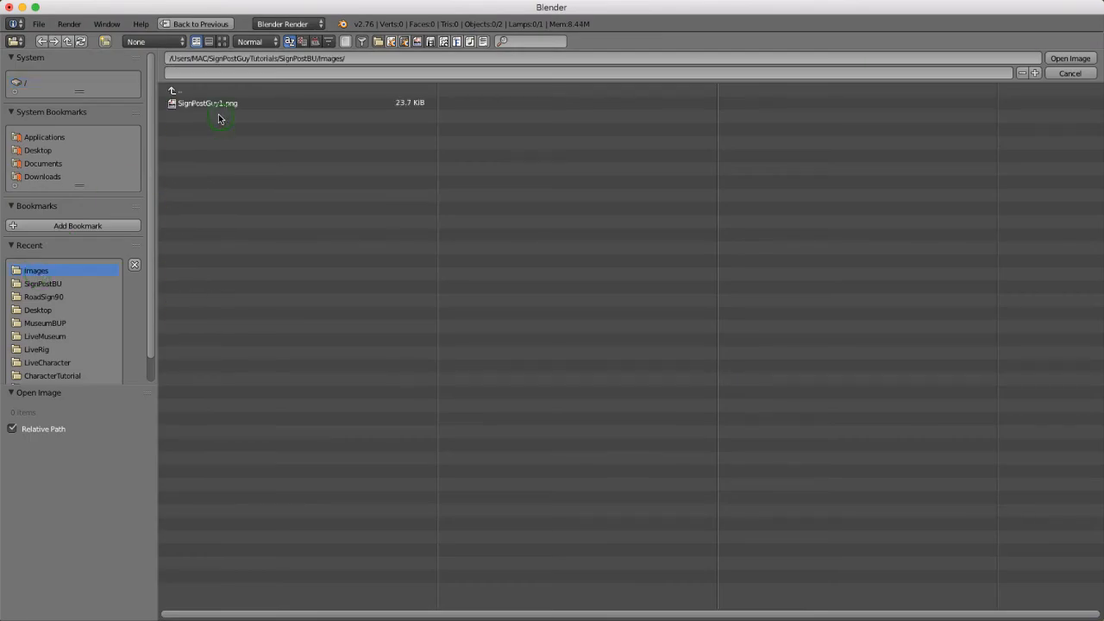
left_click(207, 105)
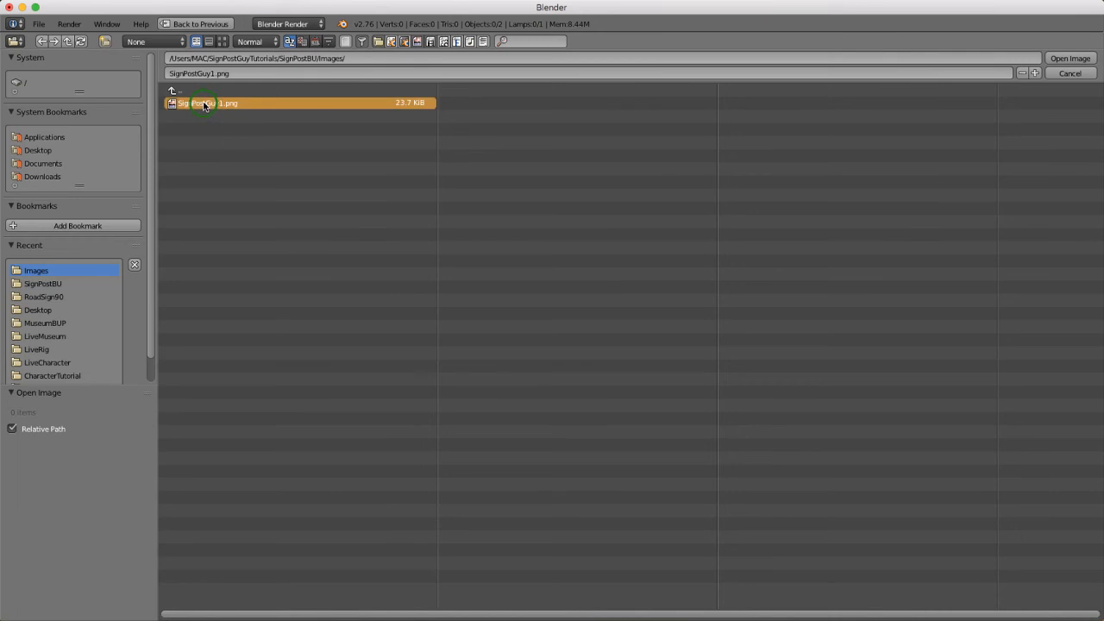
double_click(204, 104)
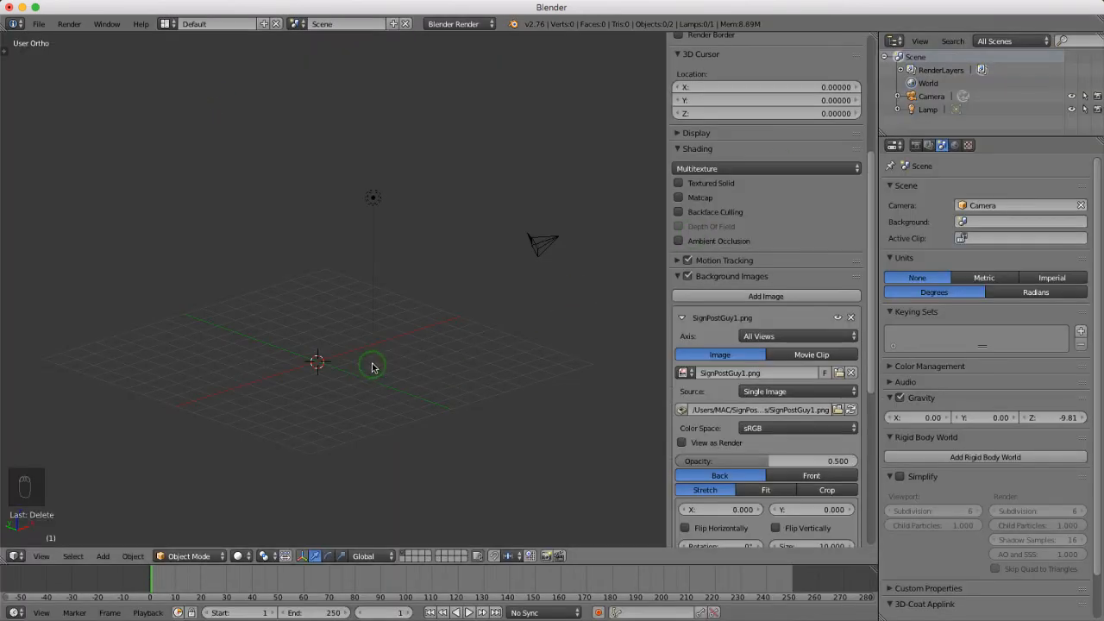
- Set the 3D viewport to the front orthographic view and frame the reference figure
key("KP_1")
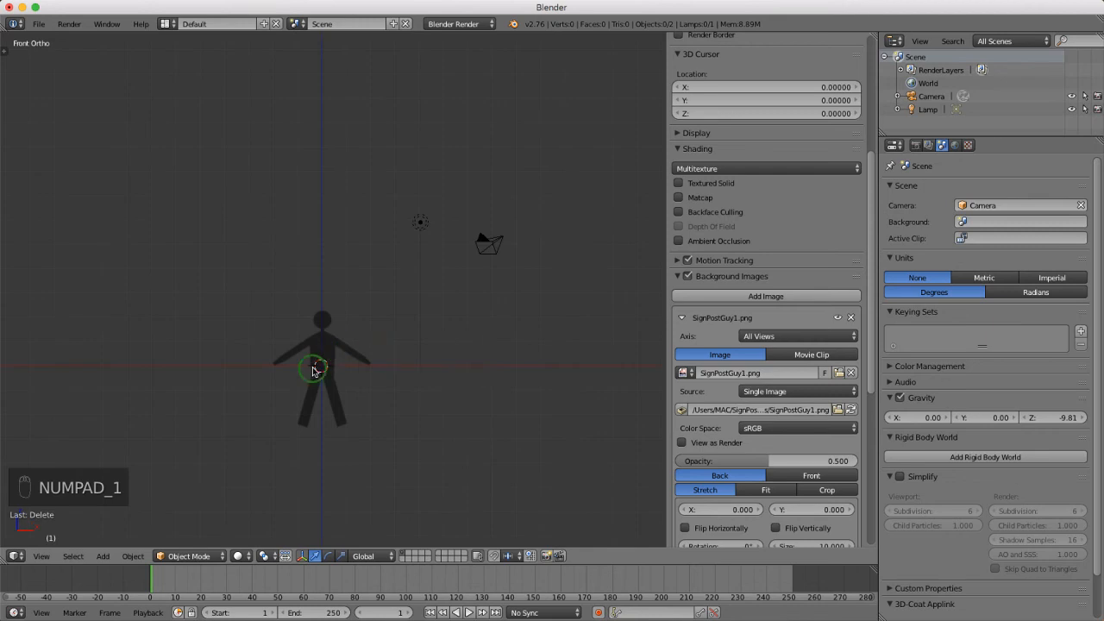
scroll(312, 372, "up", 3)
key("KP_5")
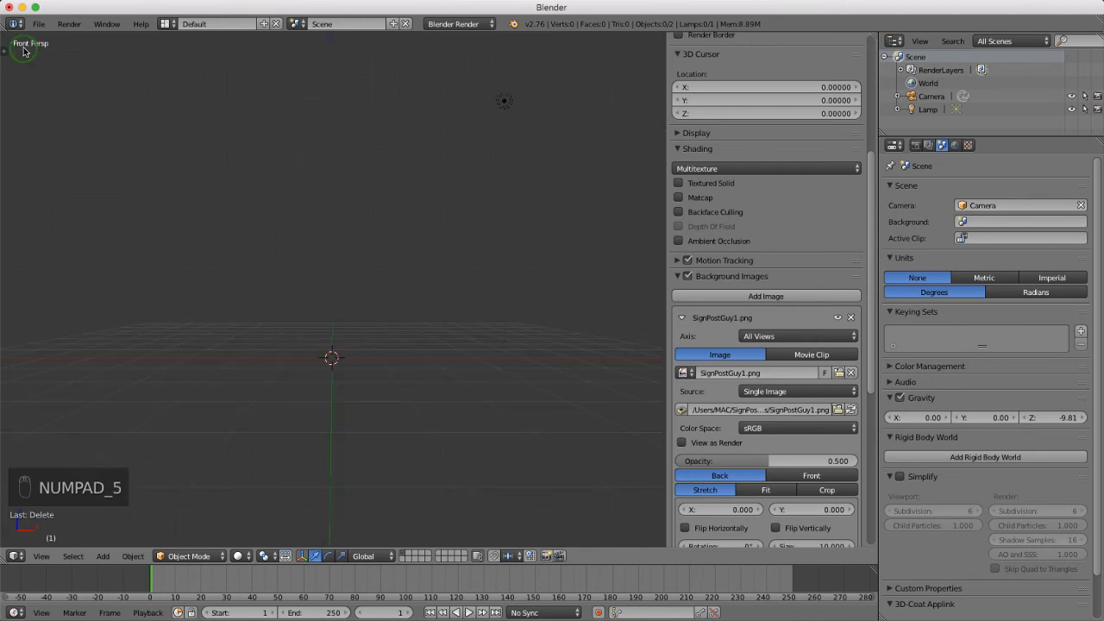
key("KP_5")
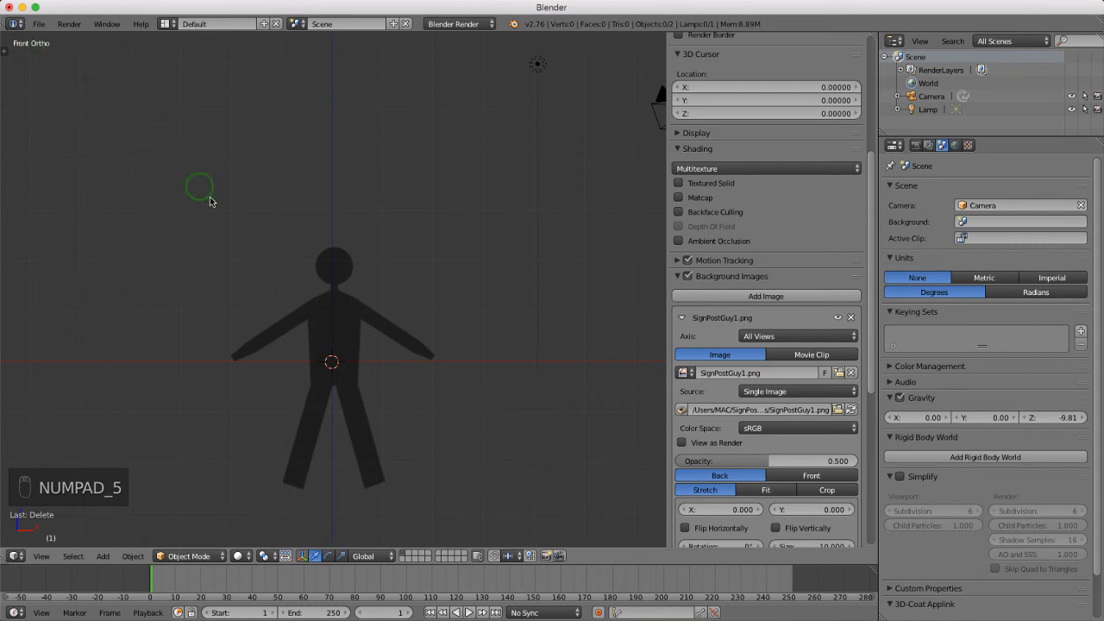
scroll(271, 412, "up", 2)
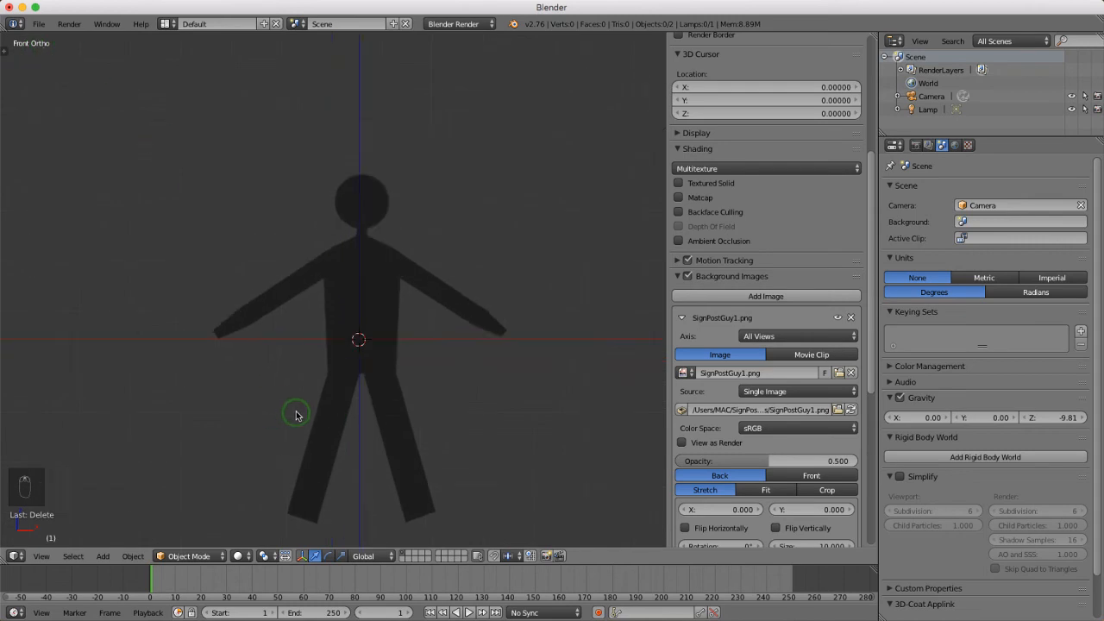
middle_click_drag(295, 414, 345, 382, "shift")
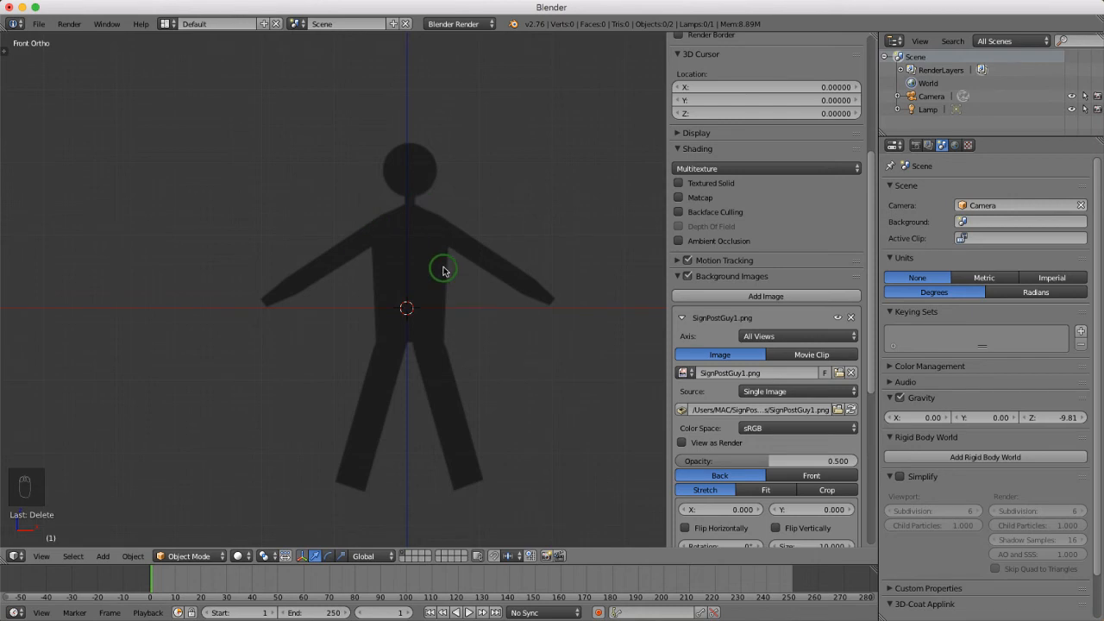
- Add a mesh circle at the origin and rotate it 90° about the X axis
scroll(421, 249, "up", 1)
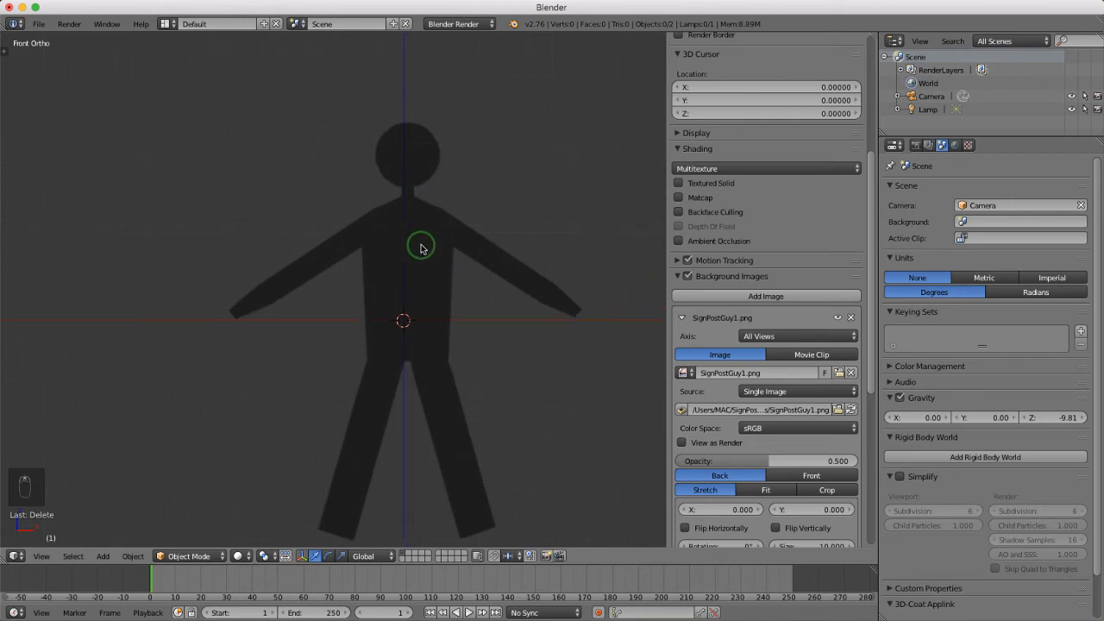
scroll(439, 255, "up", 1)
key("shift+a")
mouse_move(438, 252)
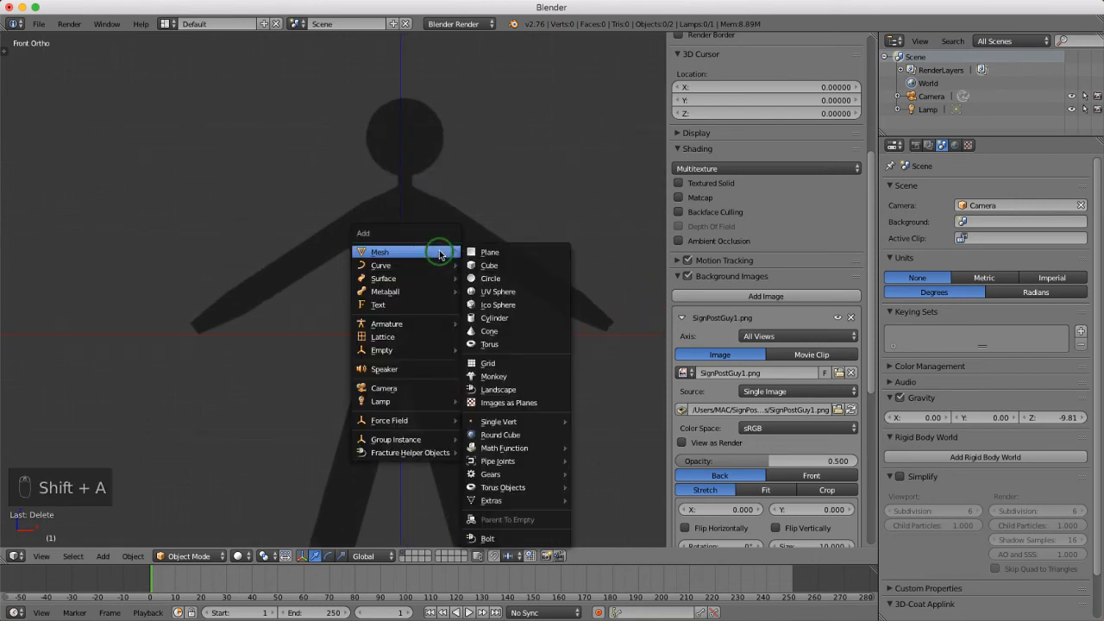
left_click(509, 278)
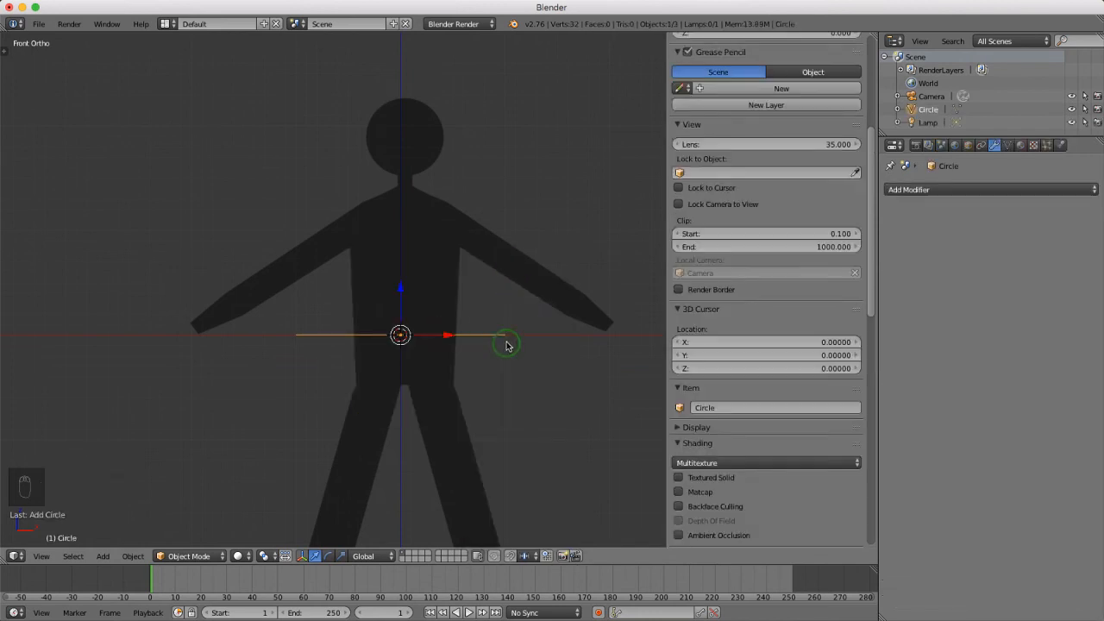
type("r")
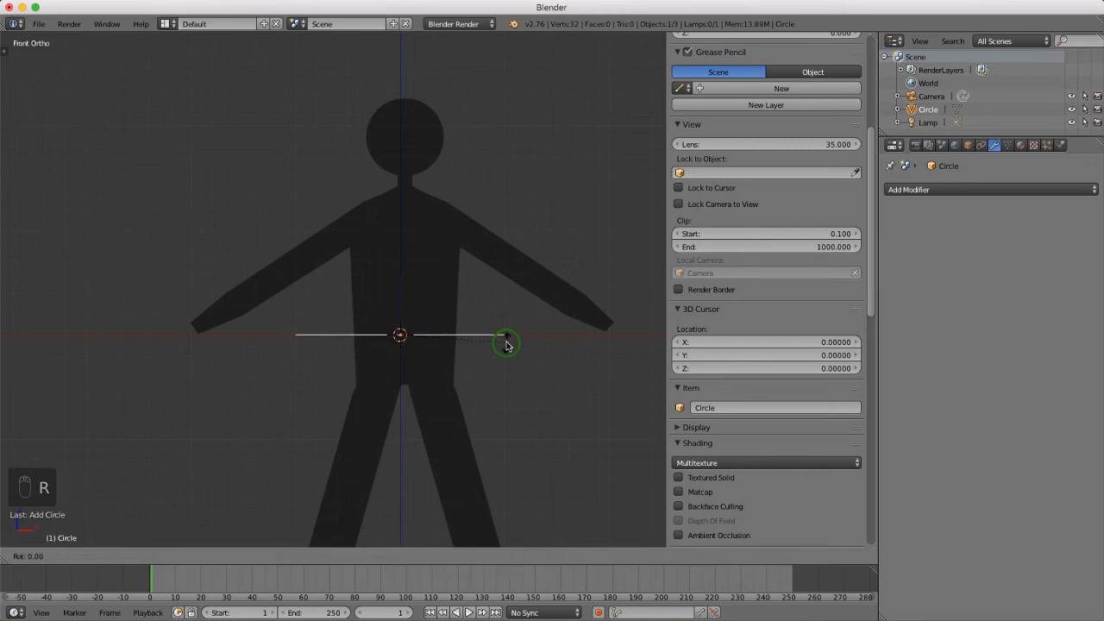
type("x")
type("90")
key("Return")
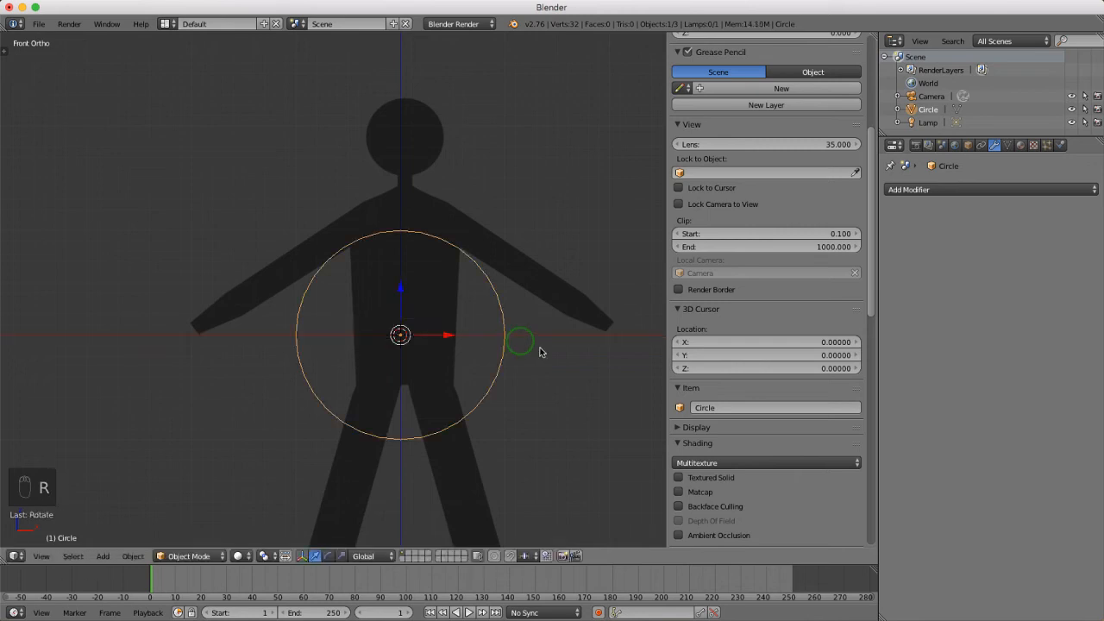
- Scale the circle down and move it up along Z to fit over the reference figure's head
key("s")
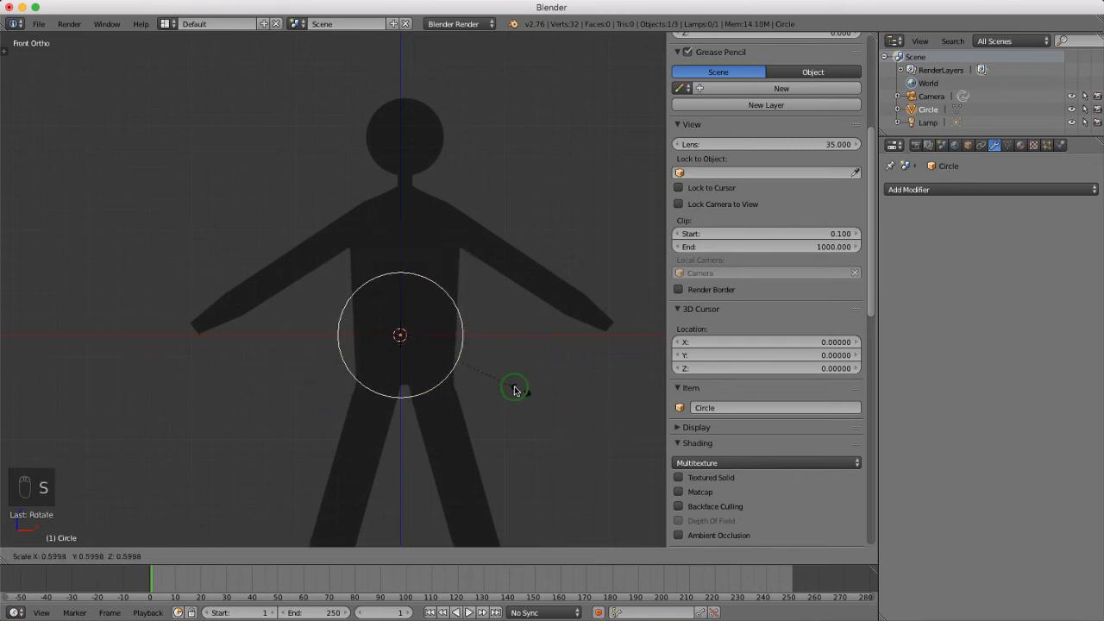
left_click(489, 373)
left_click_drag(401, 288, 395, 90)
scroll(395, 94, "up", 5)
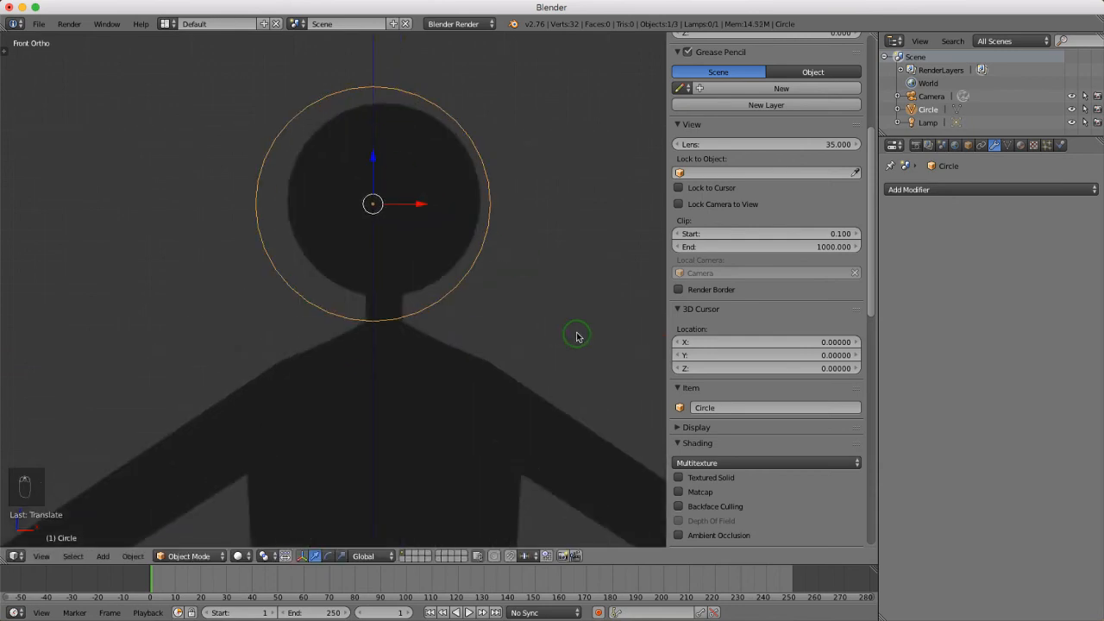
key("s")
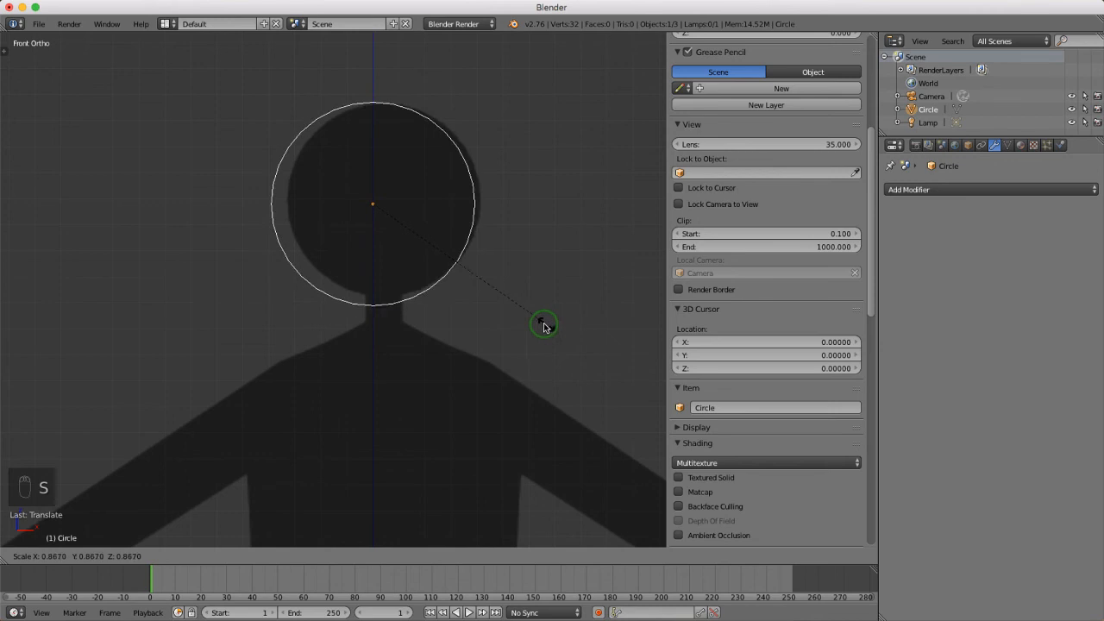
left_click(540, 324)
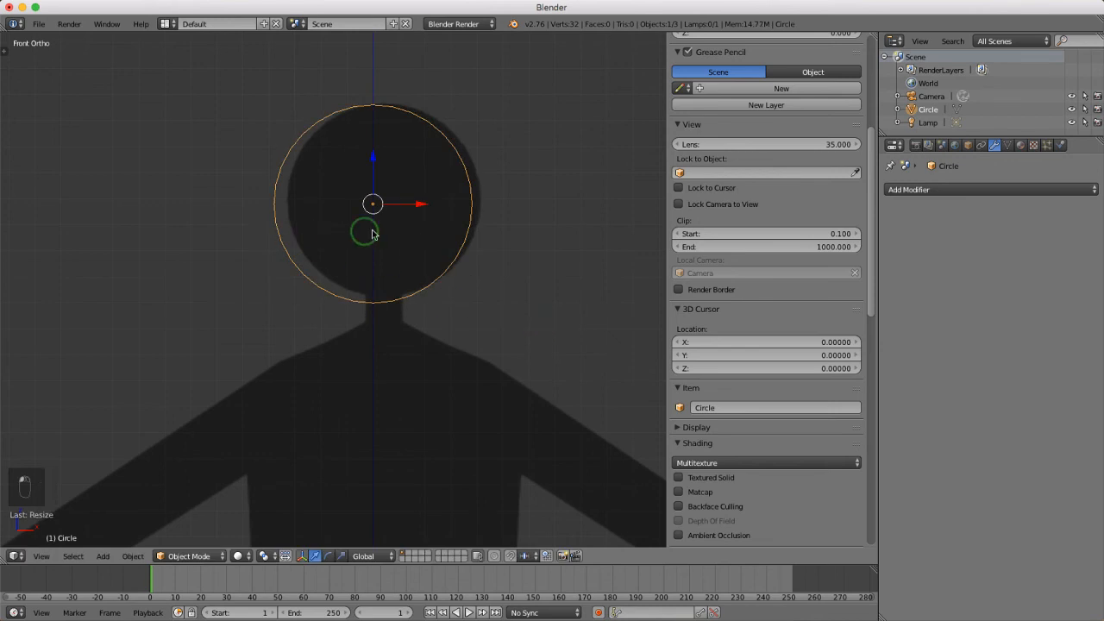
- Set the background image's X offset to -0.050 to centre the reference head in the circle, and hide the properties sidebar
scroll(341, 214, "down", 4)
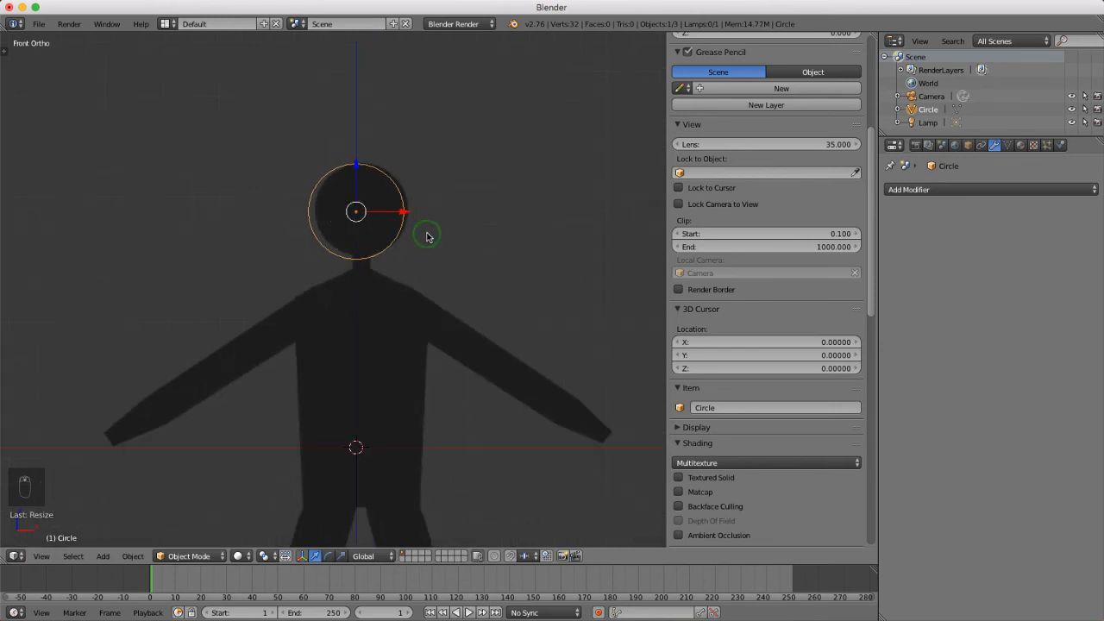
scroll(427, 235, "down", 1)
scroll(427, 234, "up", 1)
scroll(376, 229, "up", 2)
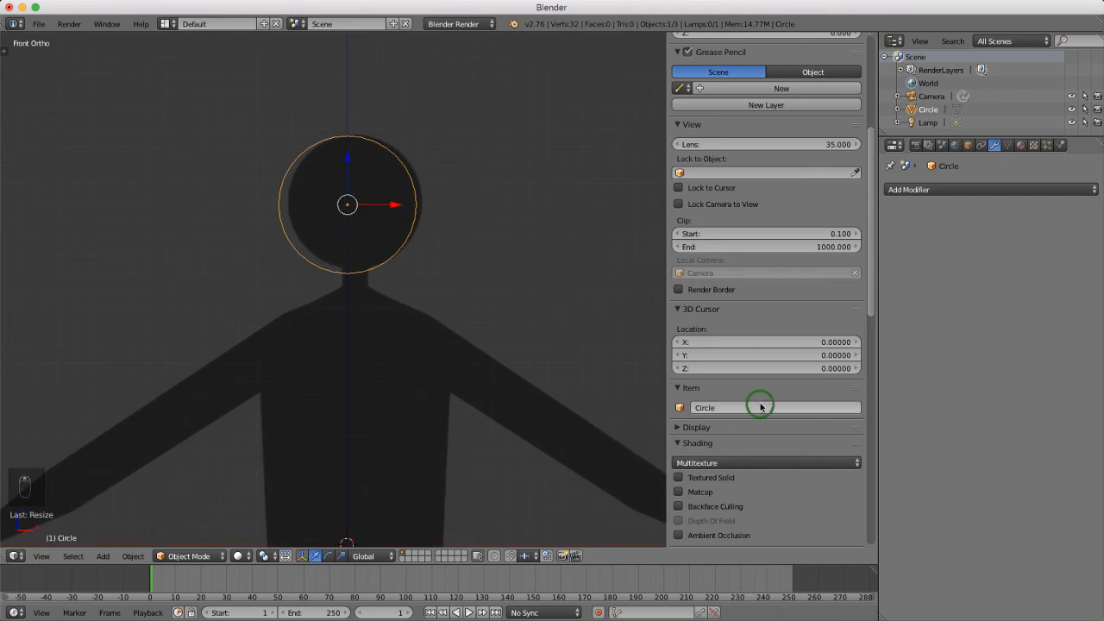
scroll(759, 402, "down", 5)
scroll(758, 403, "down", 5)
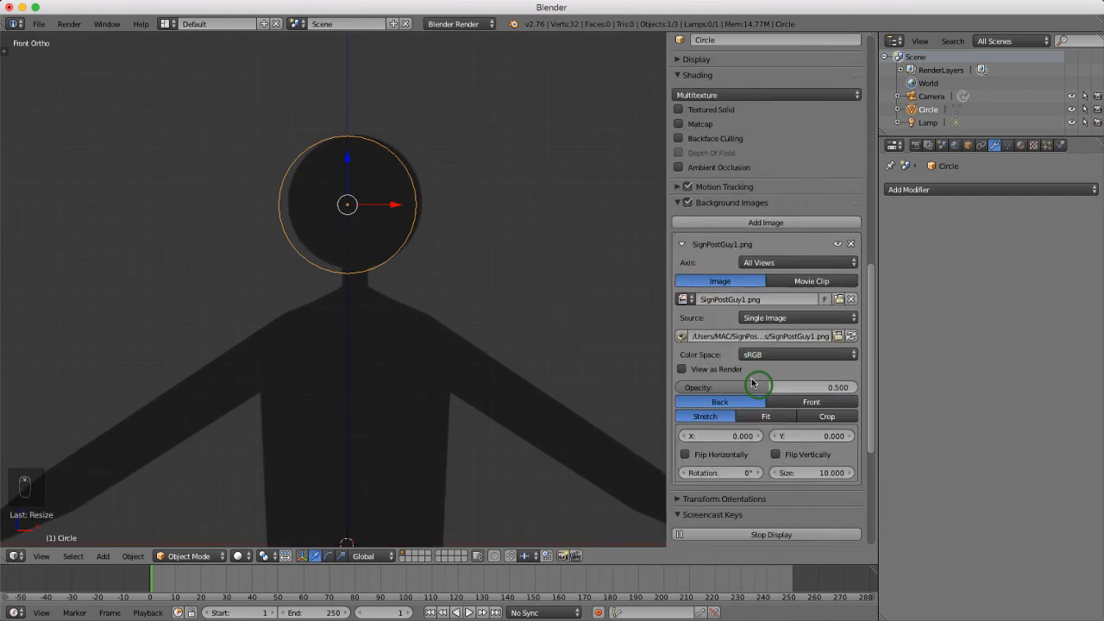
mouse_move(743, 441)
left_mouse_down()
mouse_move(710, 438)
mouse_move(760, 440)
left_mouse_up()
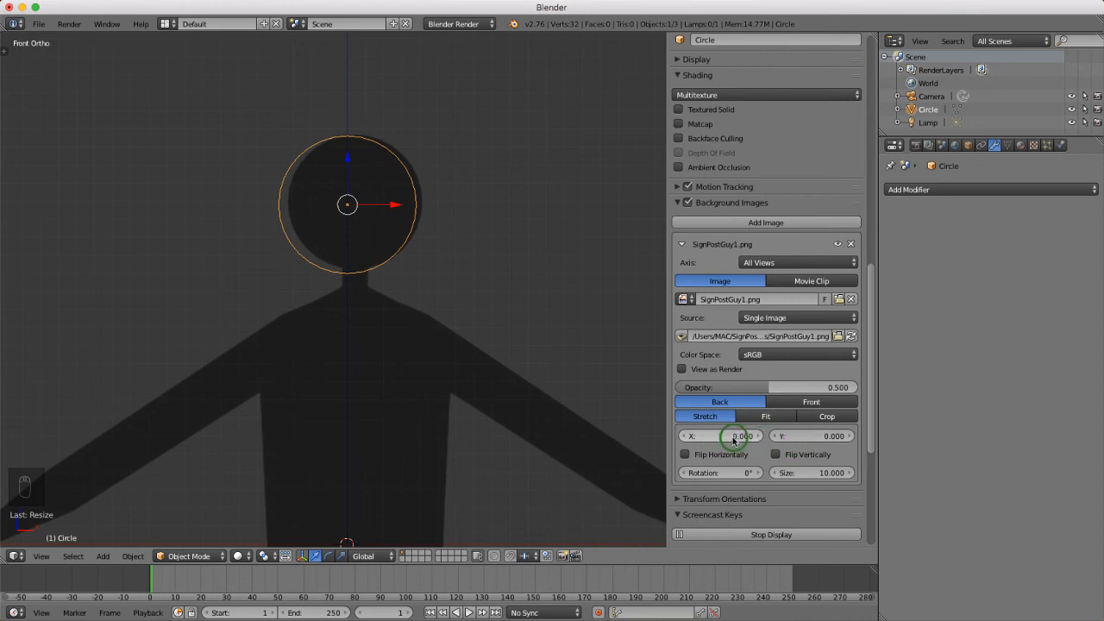
left_click(731, 436)
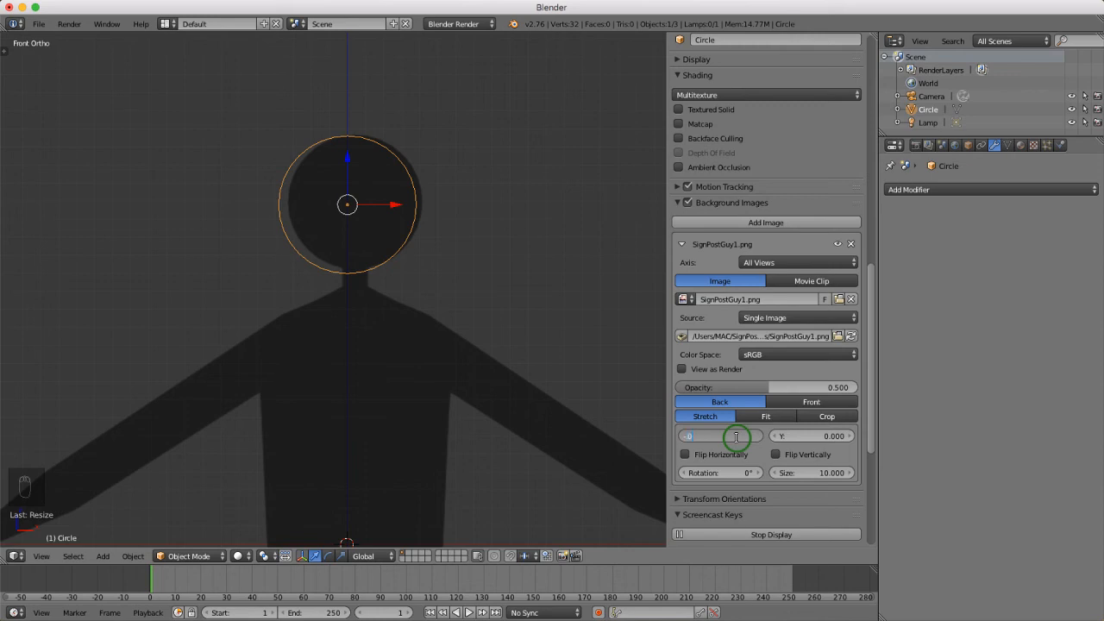
key("Return")
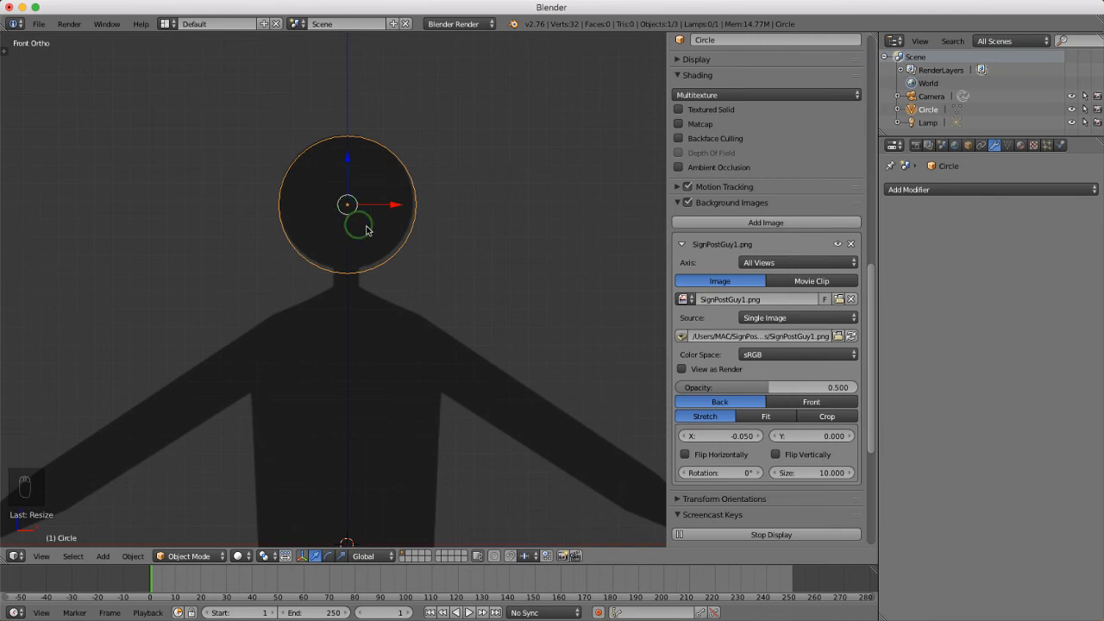
key("n")
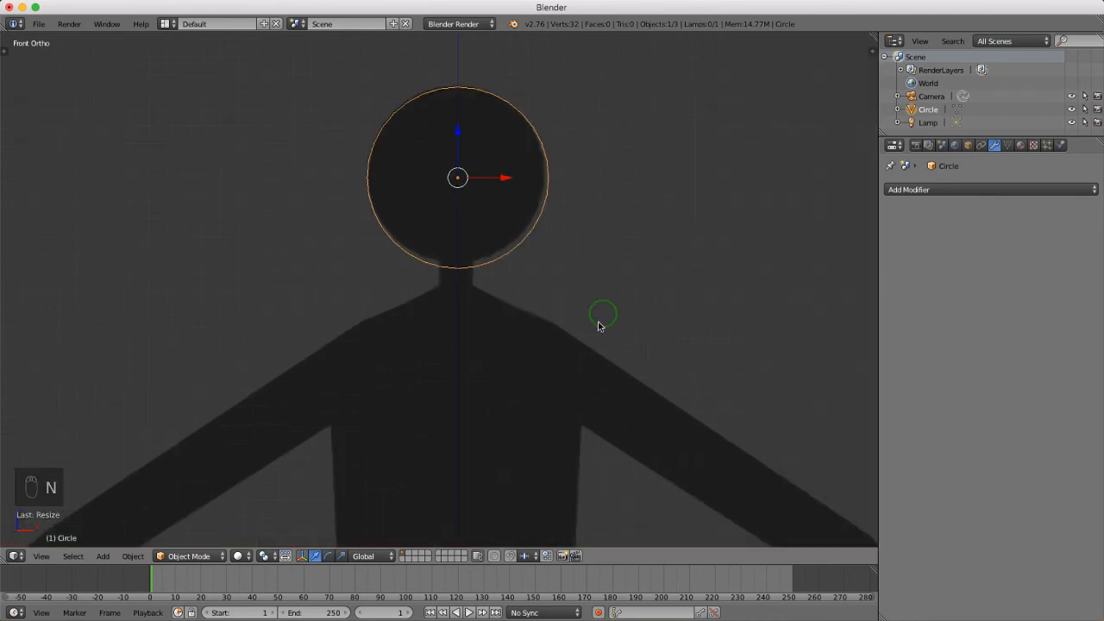
- Fill the head circle with a face in Edit Mode and set the viewport shading to Wireframe
scroll(488, 203, "down", 1)
scroll(439, 147, "up", 3)
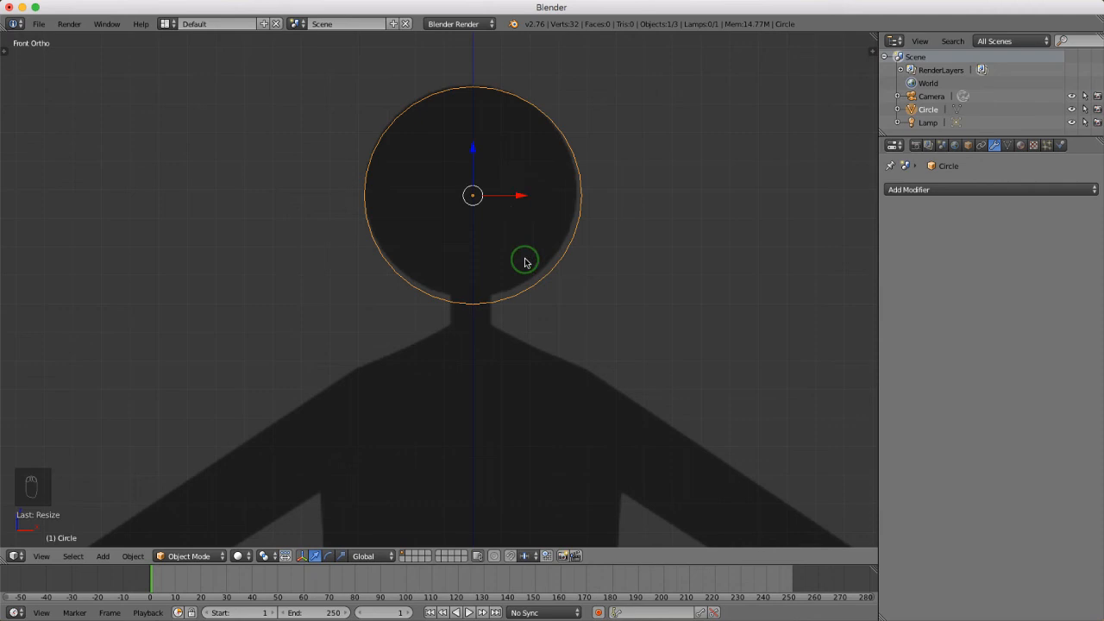
key("Tab")
left_click(624, 259)
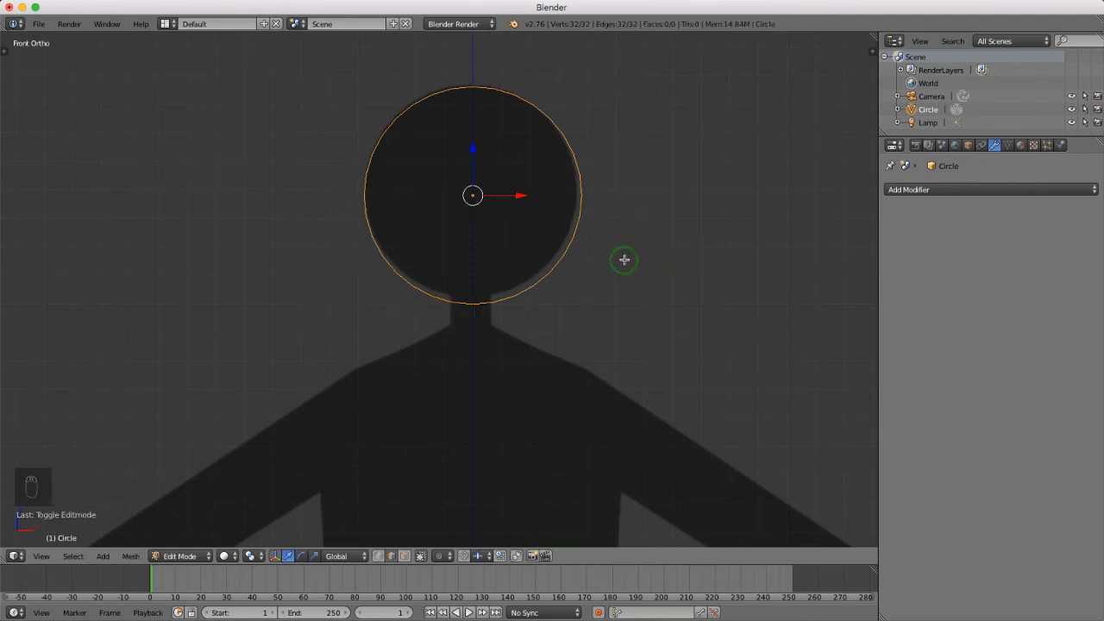
key("f")
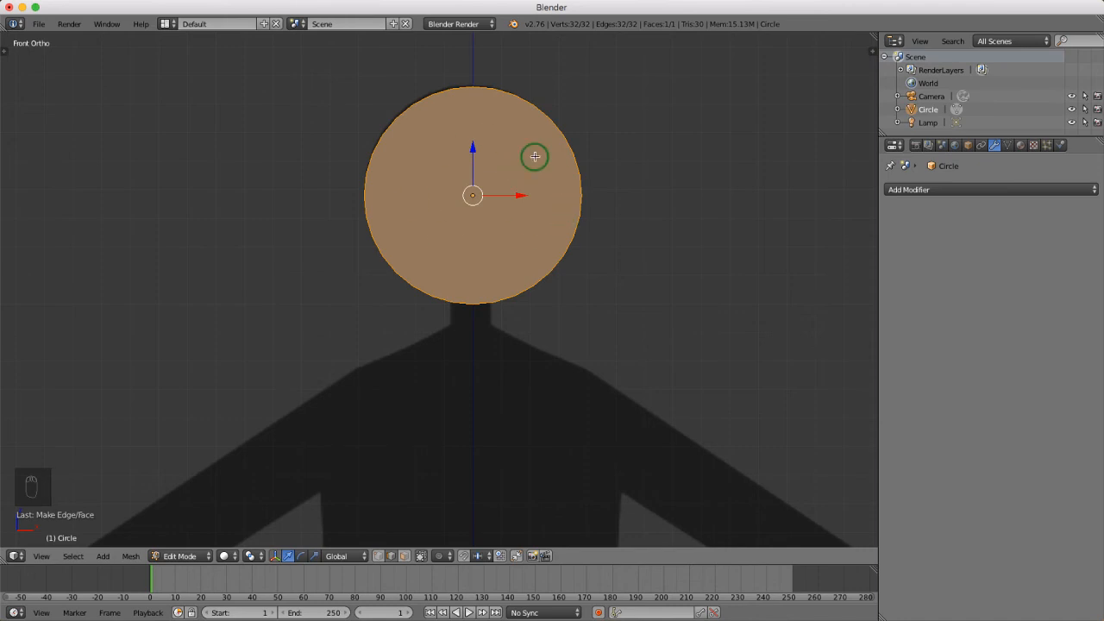
key("z")
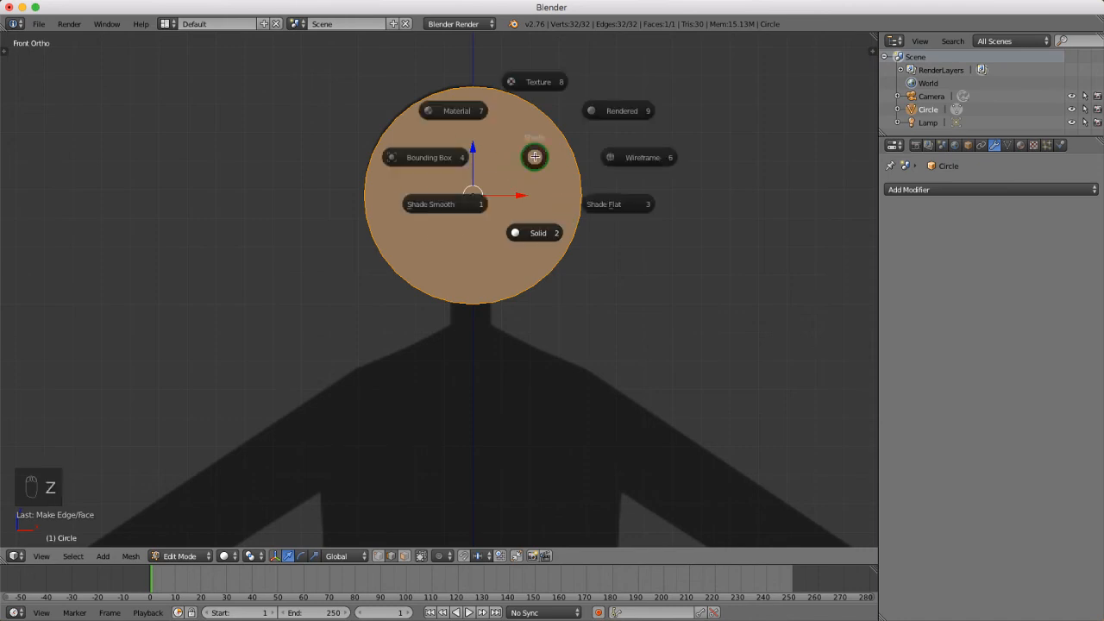
left_click(640, 157)
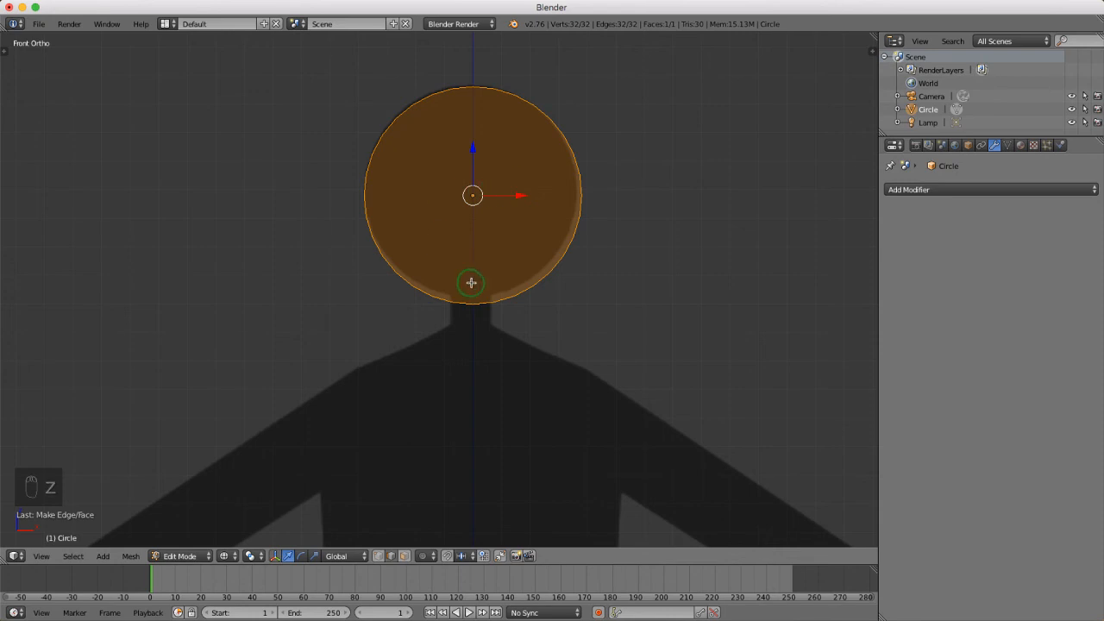
- Try to add a vertical loop cut through the filled head circle
scroll(460, 301, "up", 3)
scroll(469, 315, "up", 1)
scroll(470, 300, "down", 1)
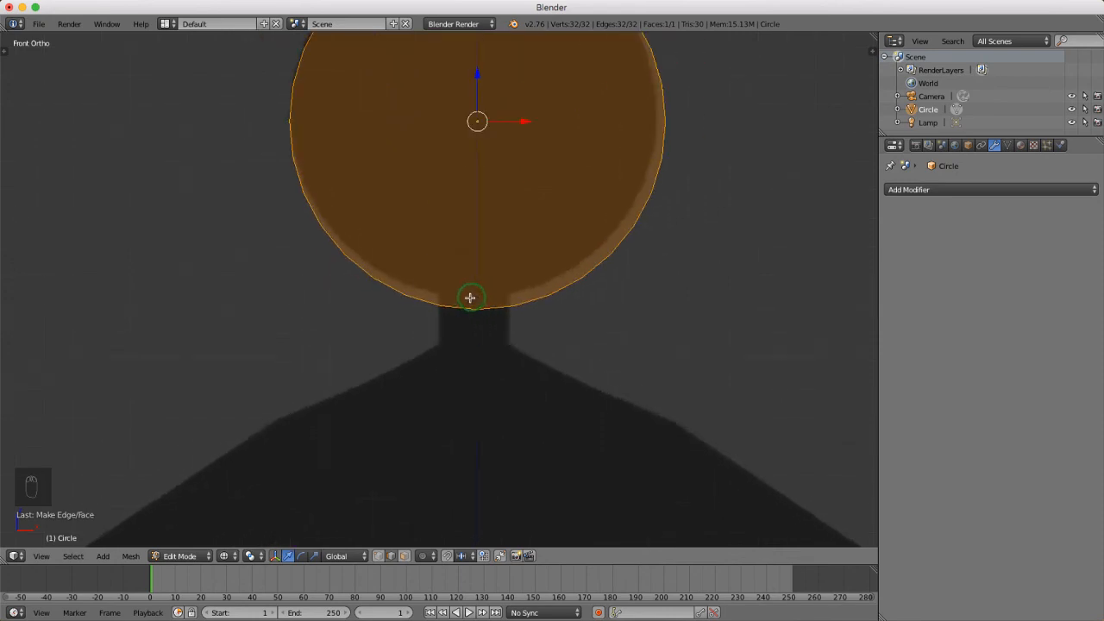
scroll(471, 299, "down", 2)
scroll(497, 336, "down", 1)
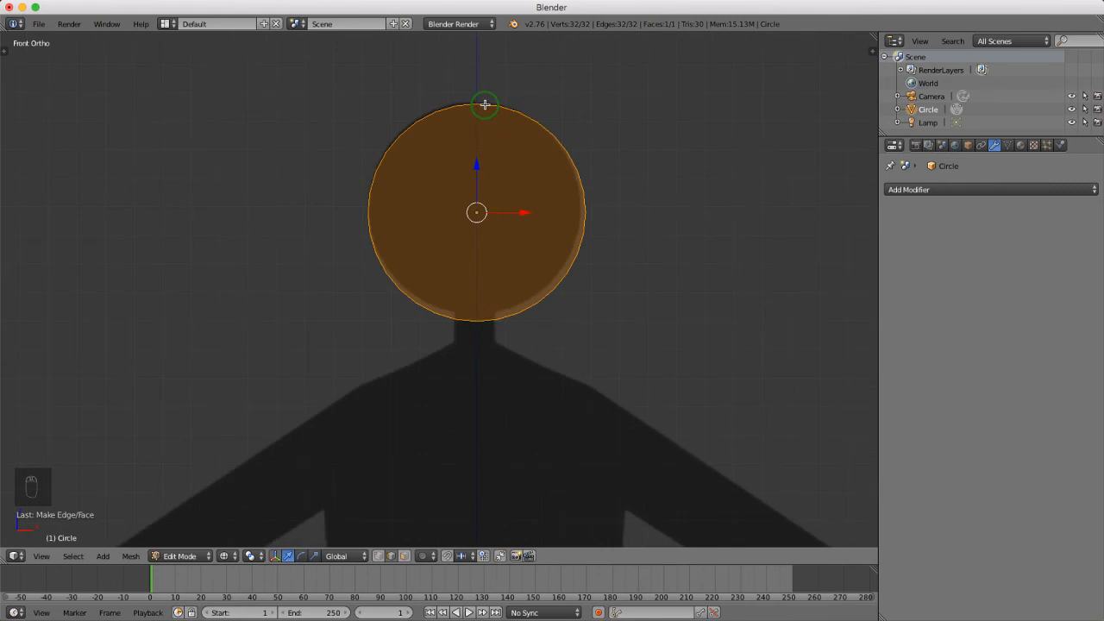
key("ctrl+r")
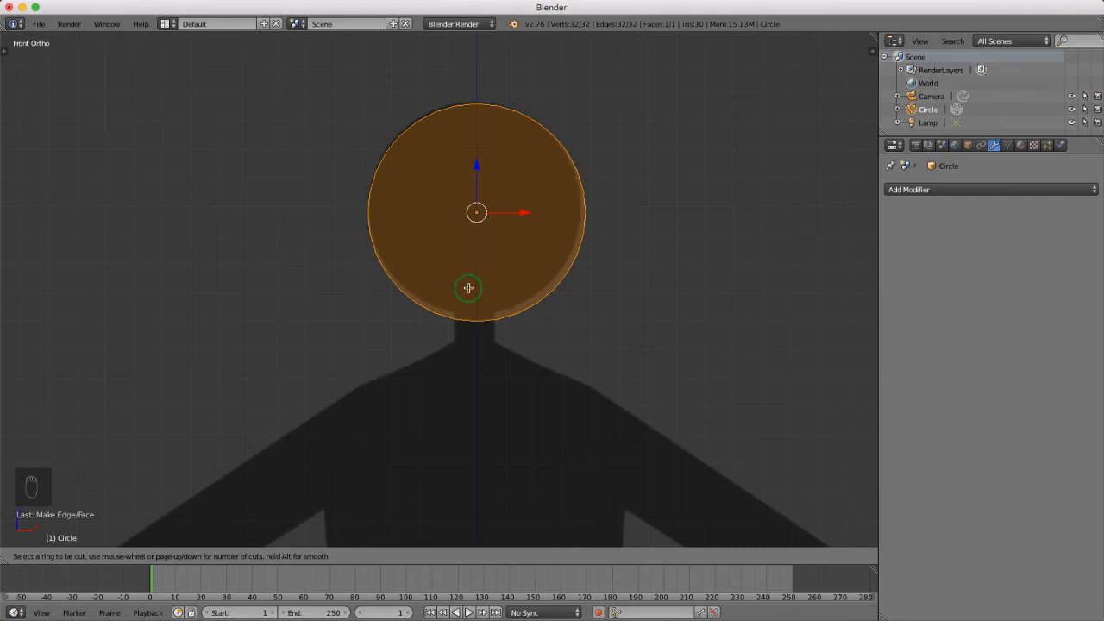
left_click(448, 217)
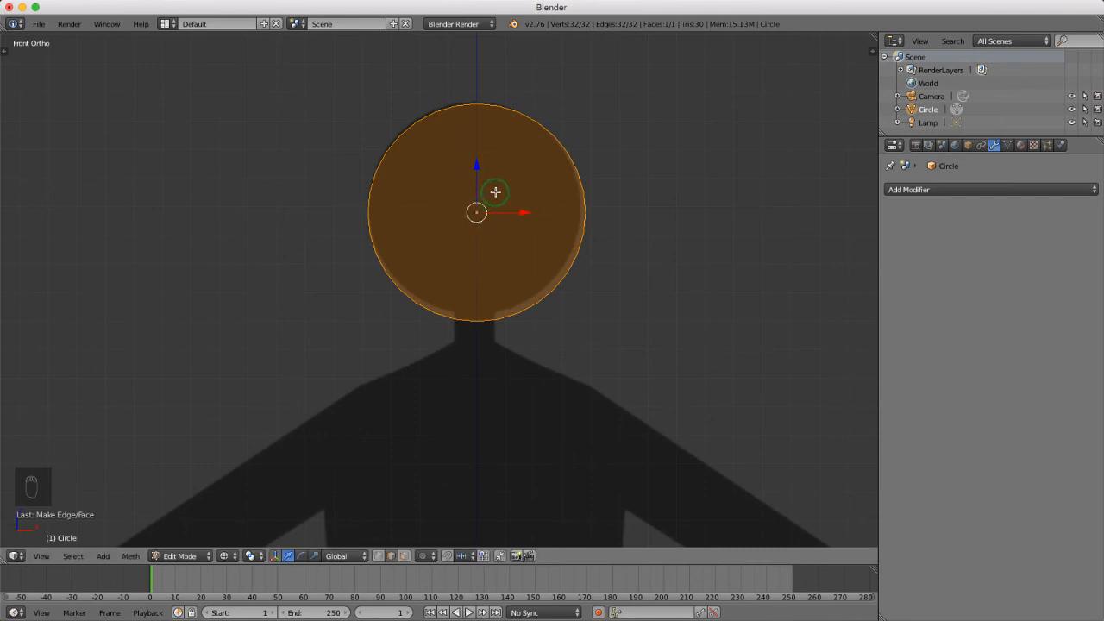
- Switch to vertex selection and delete the vertices of the circle's right half, keeping those on the centre line
key("ctrl+Tab")
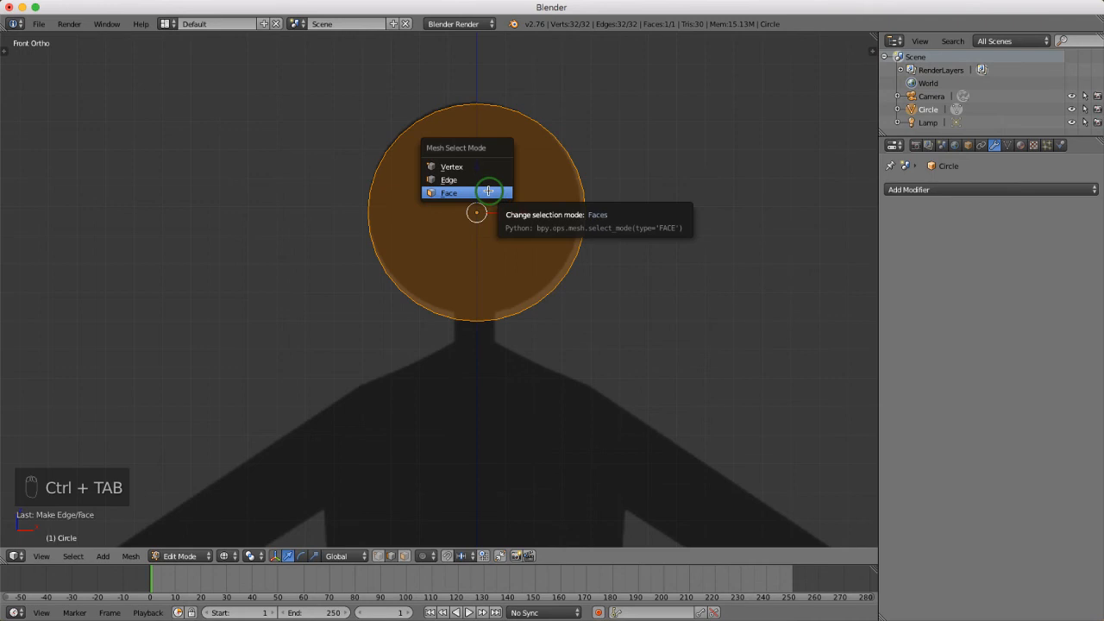
left_click(464, 159)
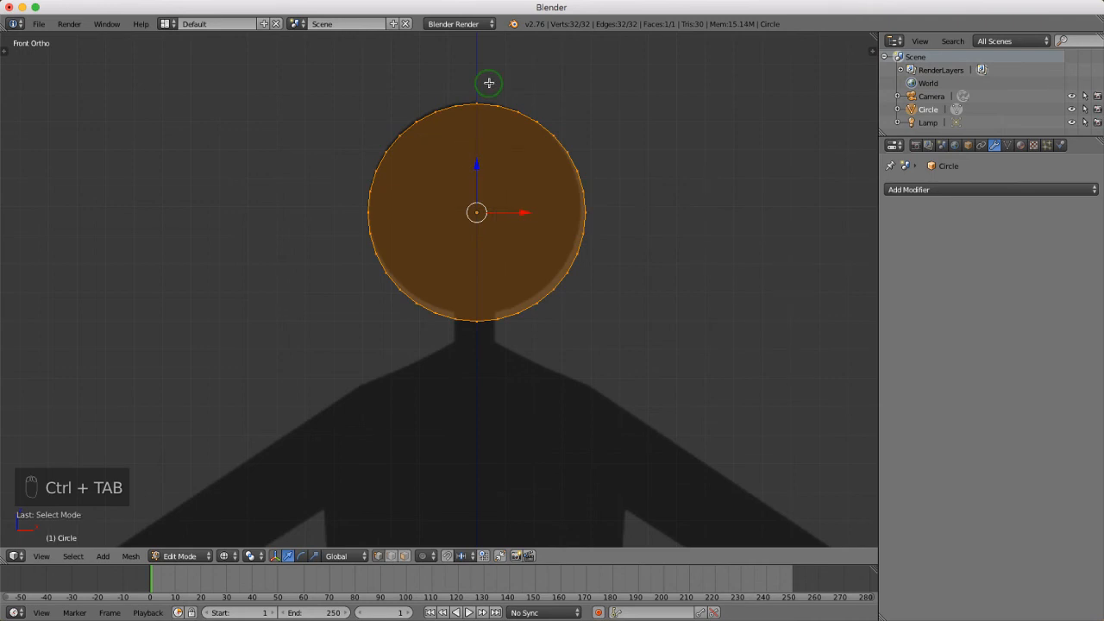
key("a")
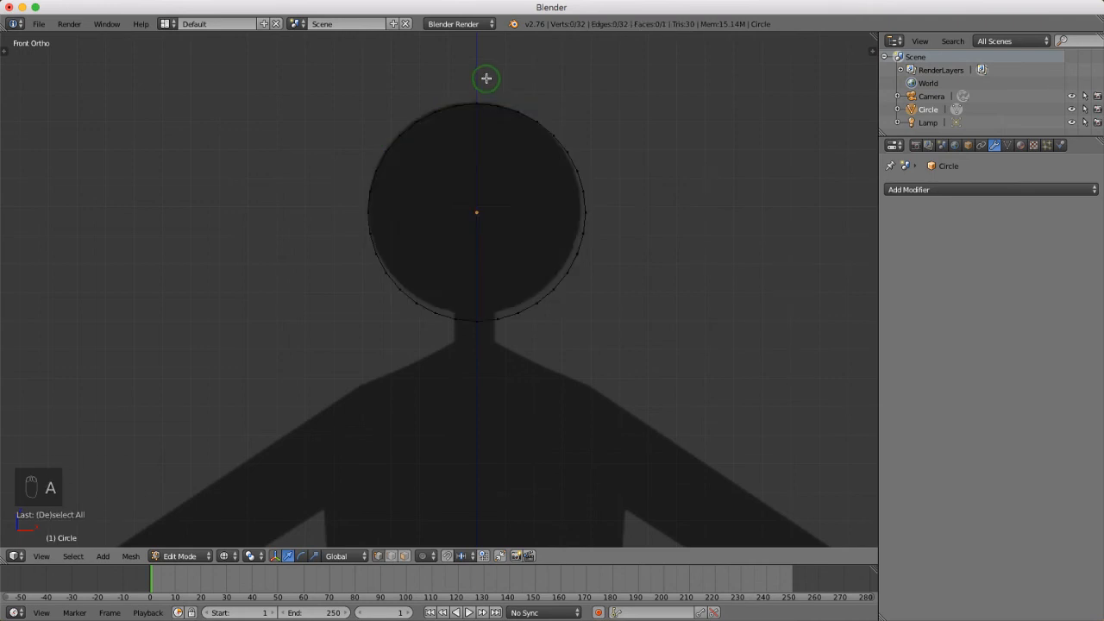
key("b")
left_click_drag(486, 79, 617, 420)
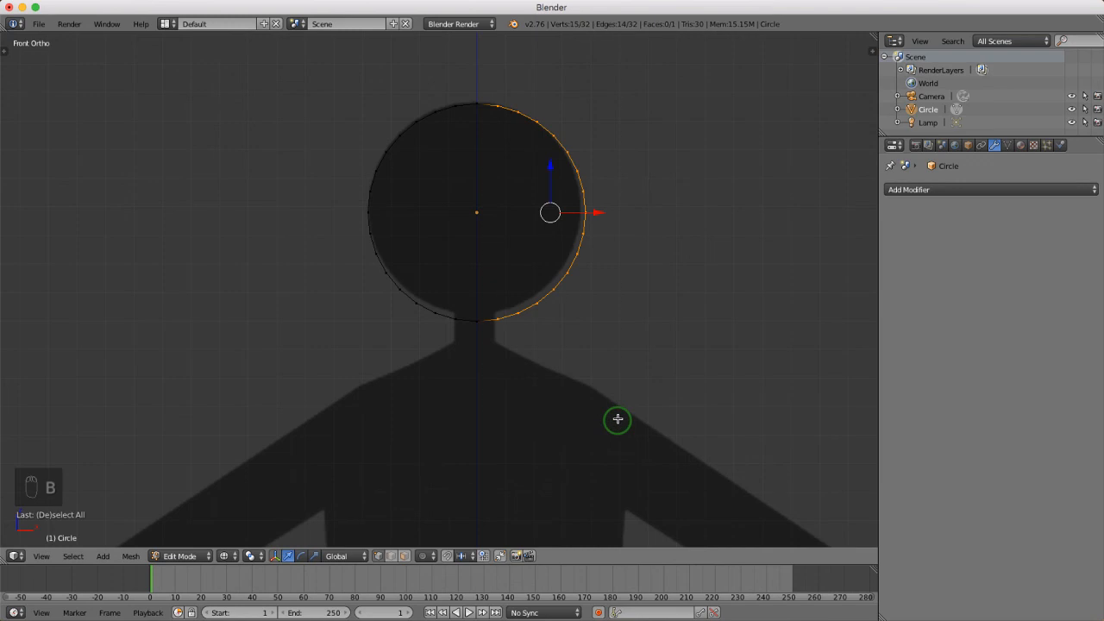
key("Delete")
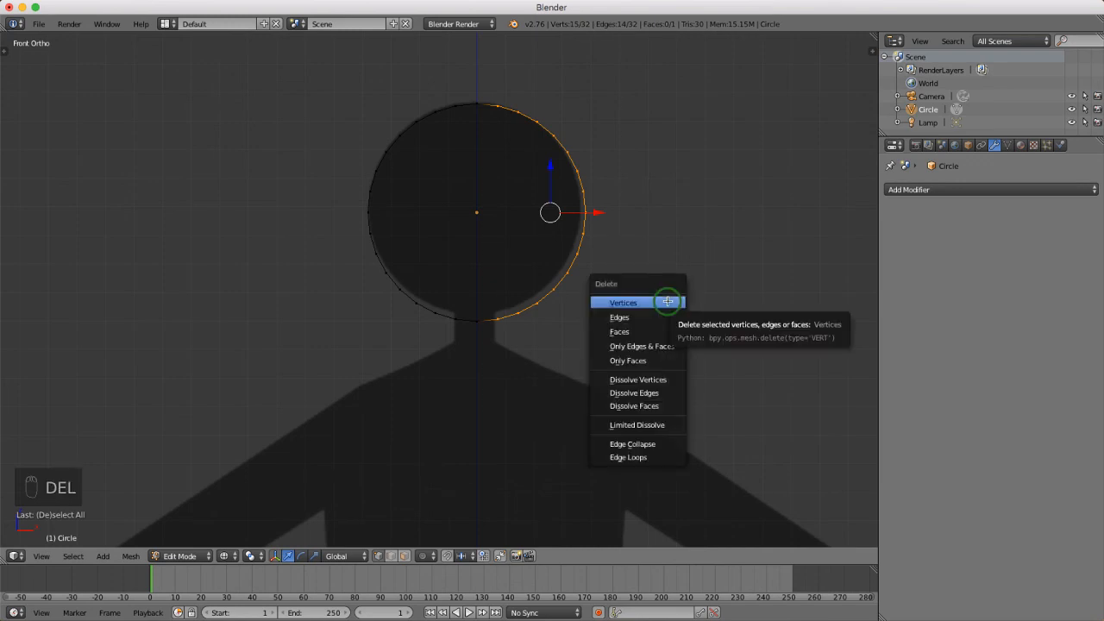
left_click(654, 303)
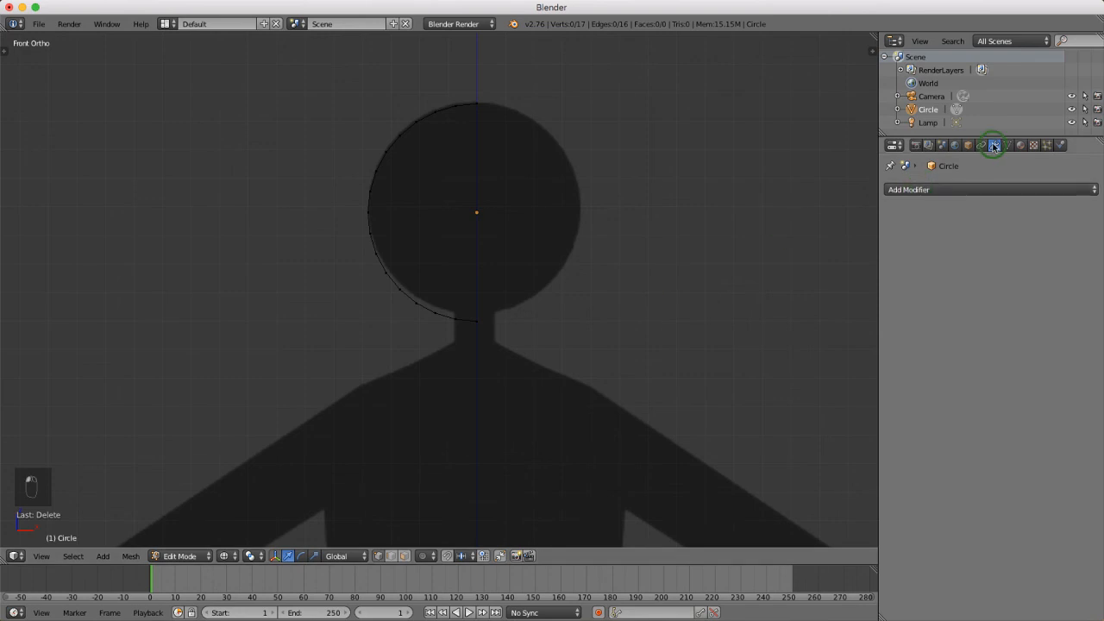
- Add a Mirror modifier on the X axis to the half circle, with Merge and Clipping enabled
left_click(963, 189)
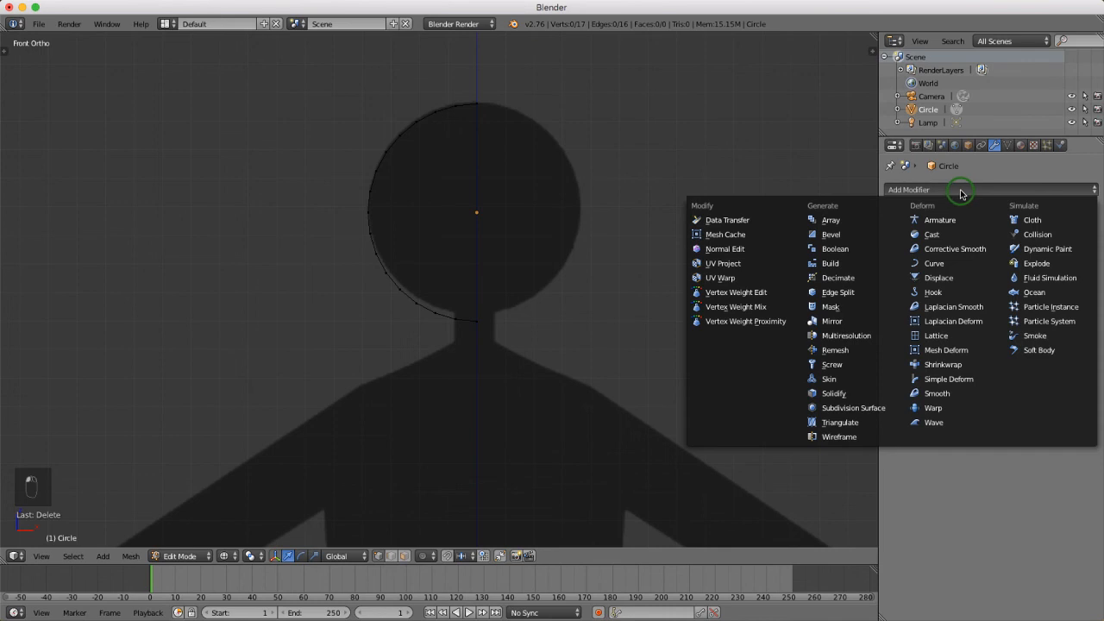
left_click(834, 322)
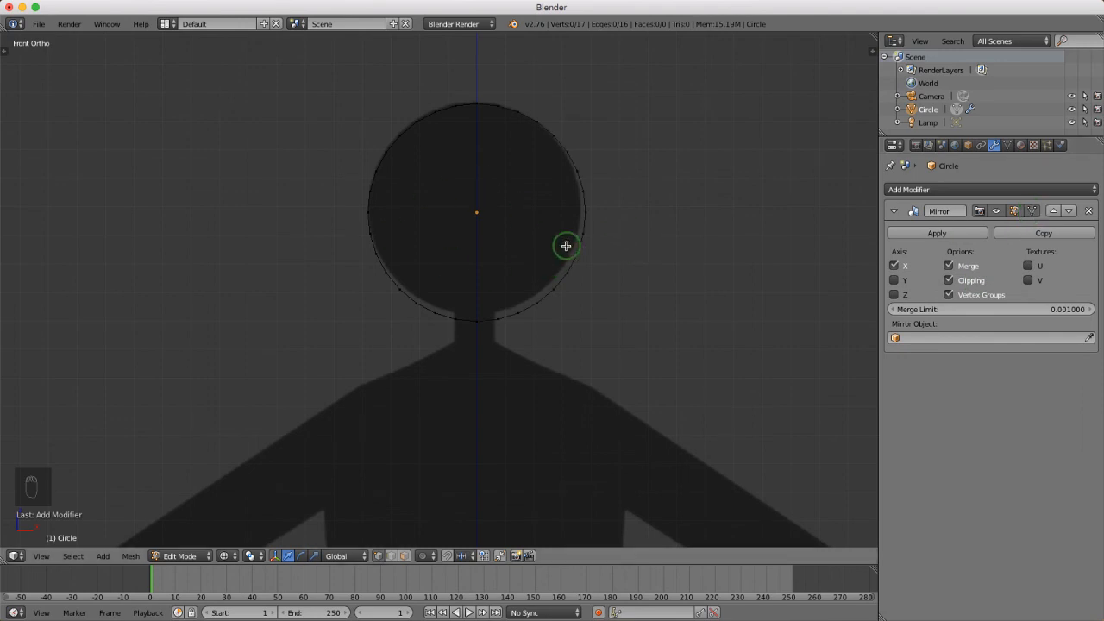
- Extrude the circle's bottom edge, next to the centre line, about 0.1 units down along Z to form the neck
scroll(464, 200, "up", 2)
scroll(463, 202, "down", 2)
scroll(511, 321, "up", 5)
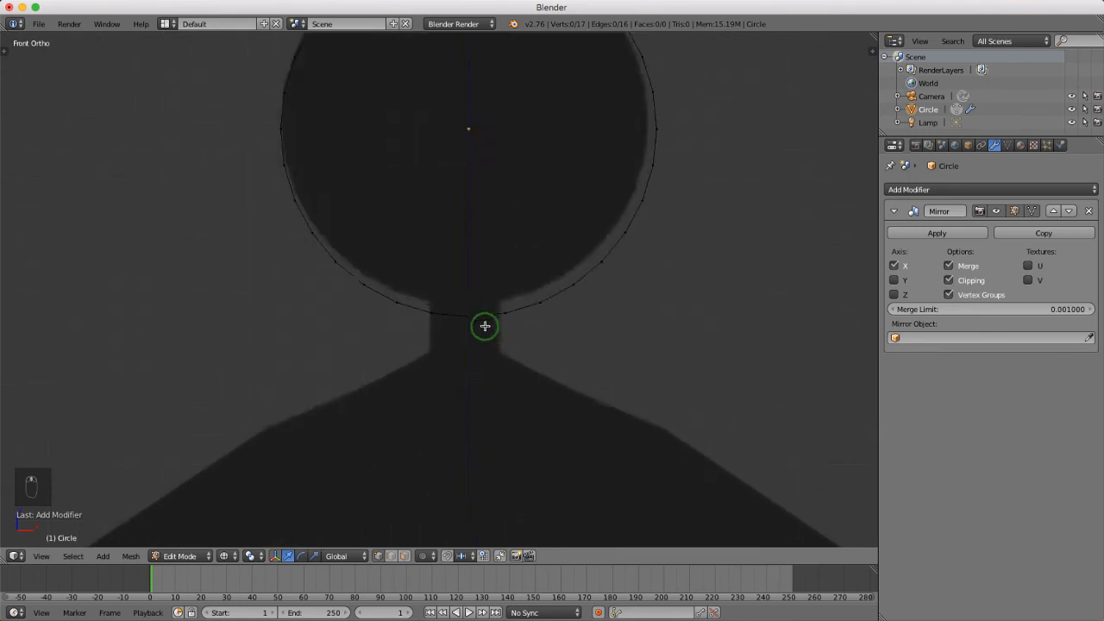
right_click(528, 303)
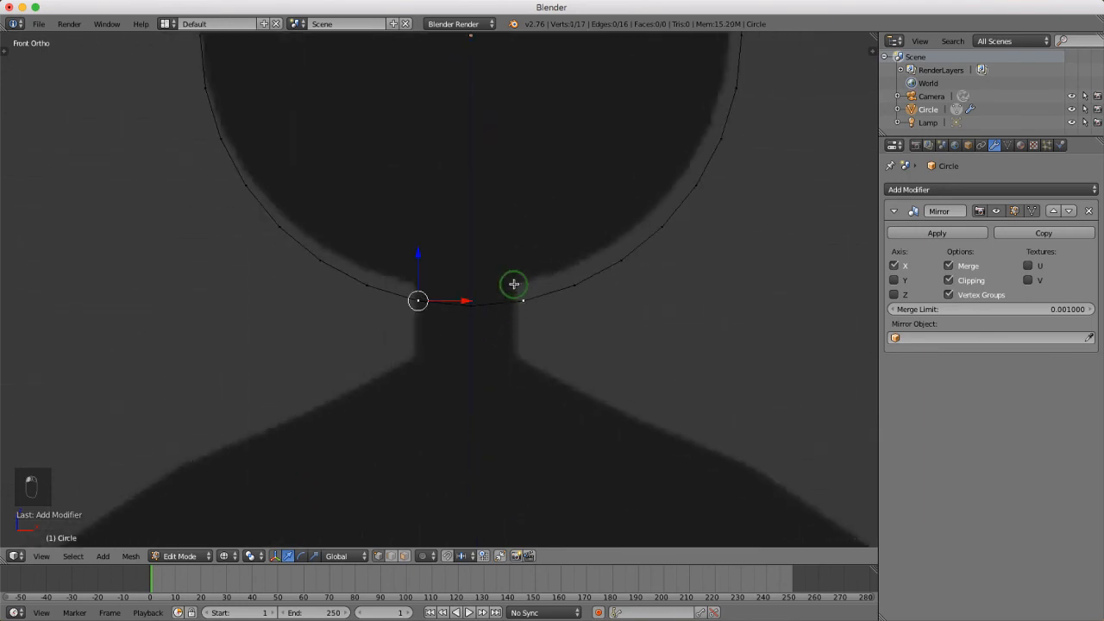
scroll(517, 262, "down", 2)
scroll(466, 318, "up", 2)
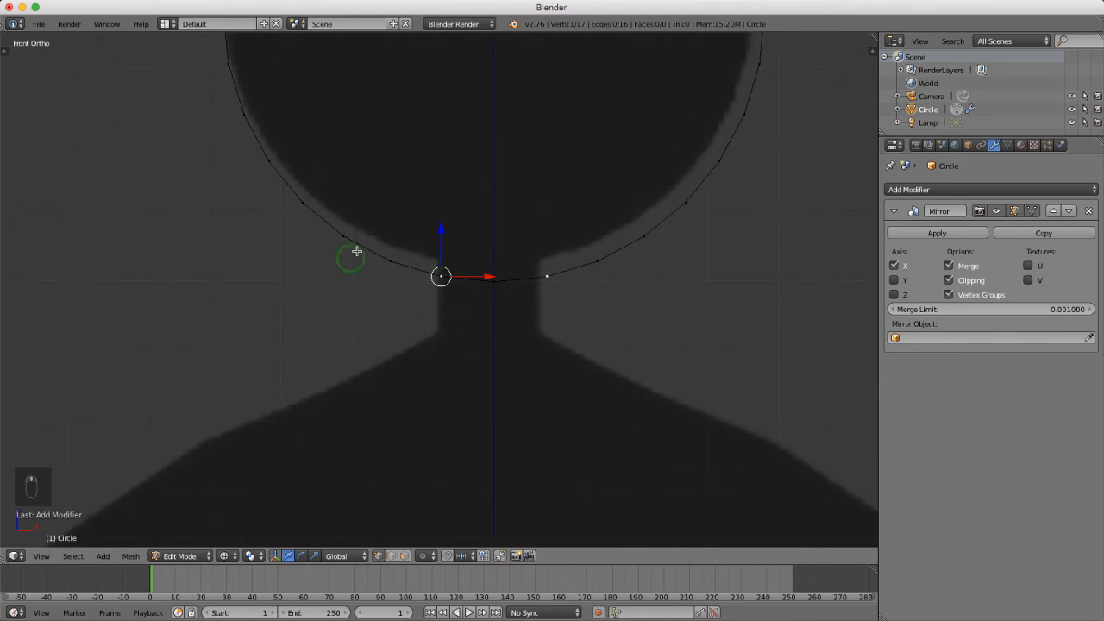
scroll(468, 297, "up", 2)
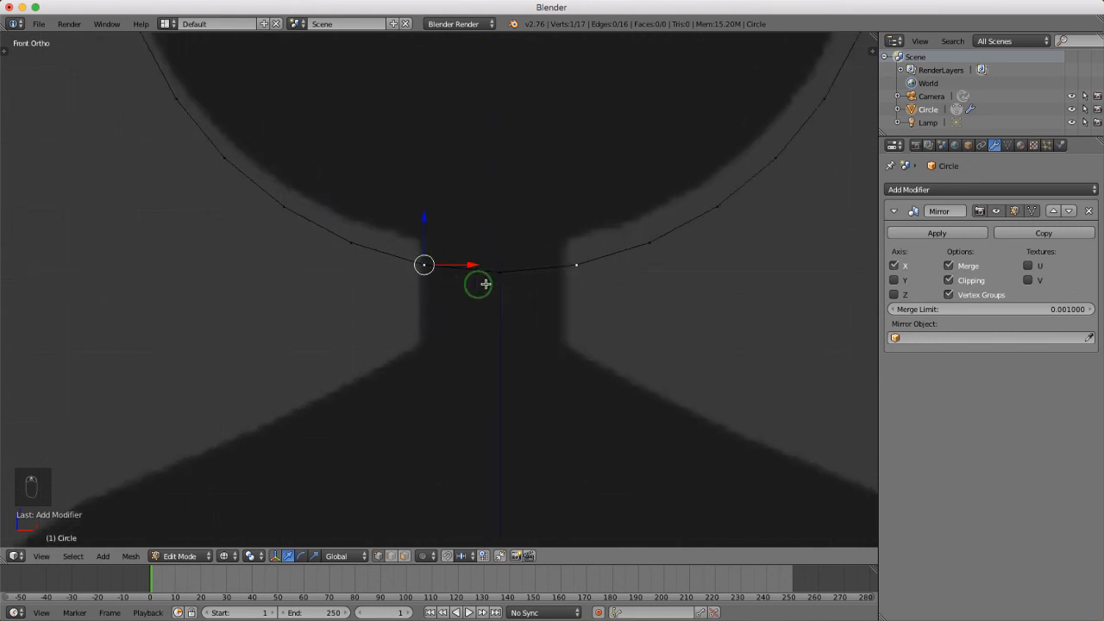
right_click(500, 271, "shift")
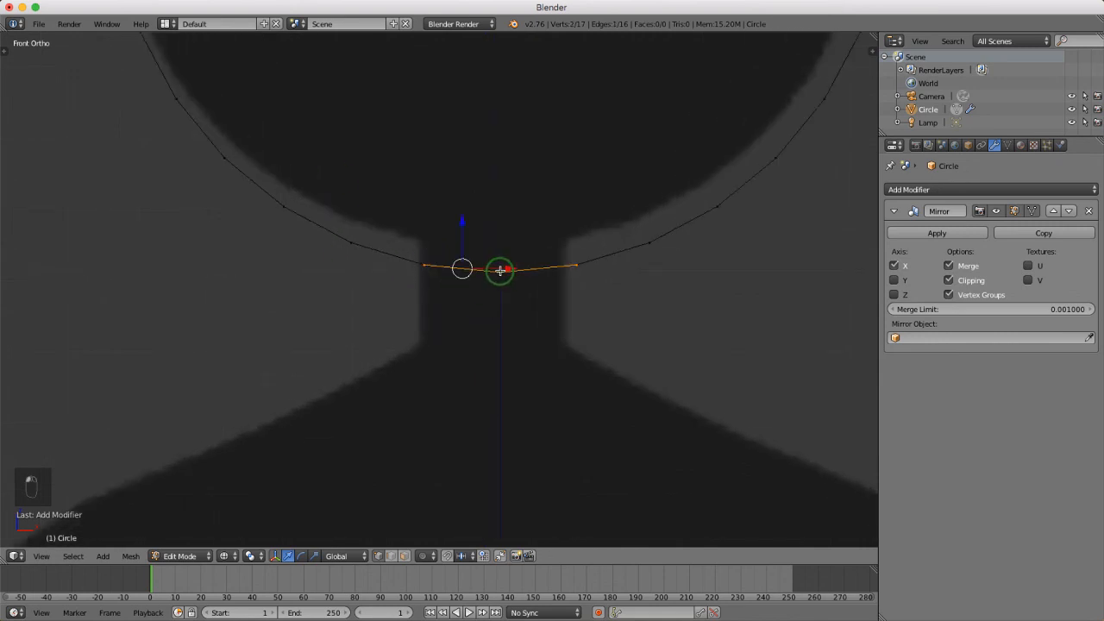
scroll(513, 242, "down", 4)
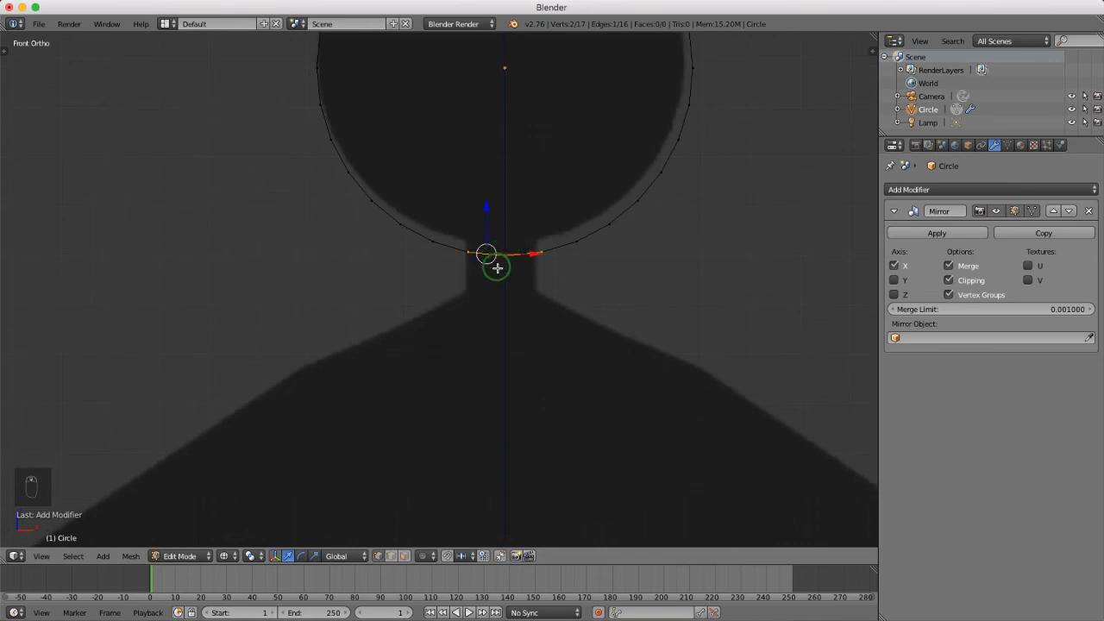
scroll(496, 294, "down", 2)
key("e")
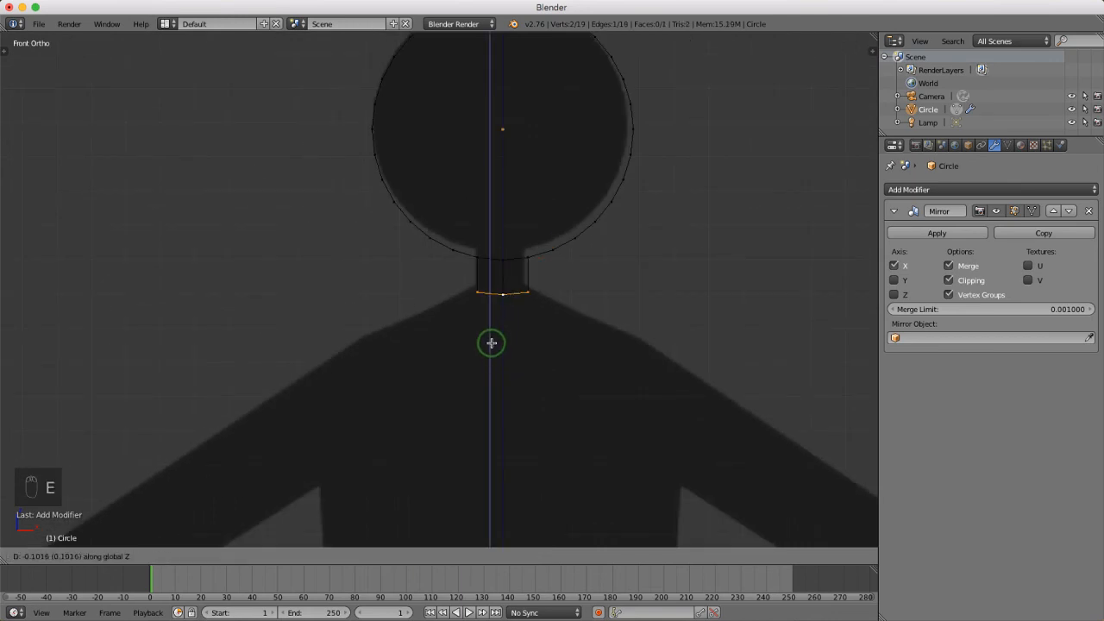
left_click(489, 312)
- Extrude the neck's bottom edge about 0.18 units outward in X and 0.09 units down in Z, following the shoulder slope
scroll(489, 308, "up", 4)
scroll(493, 293, "down", 3)
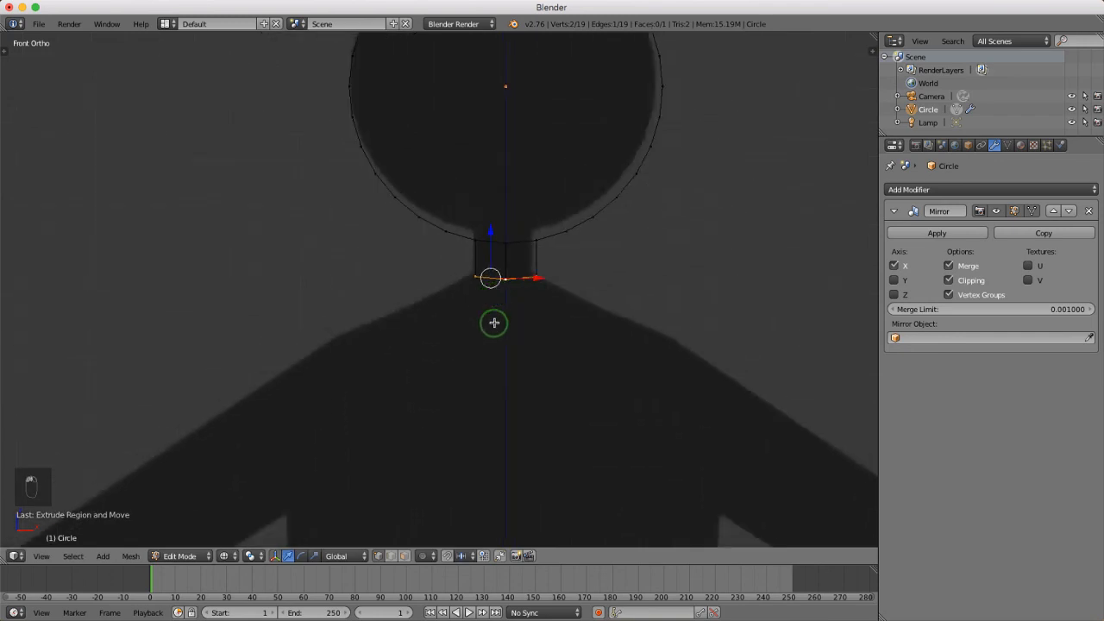
scroll(494, 323, "down", 2)
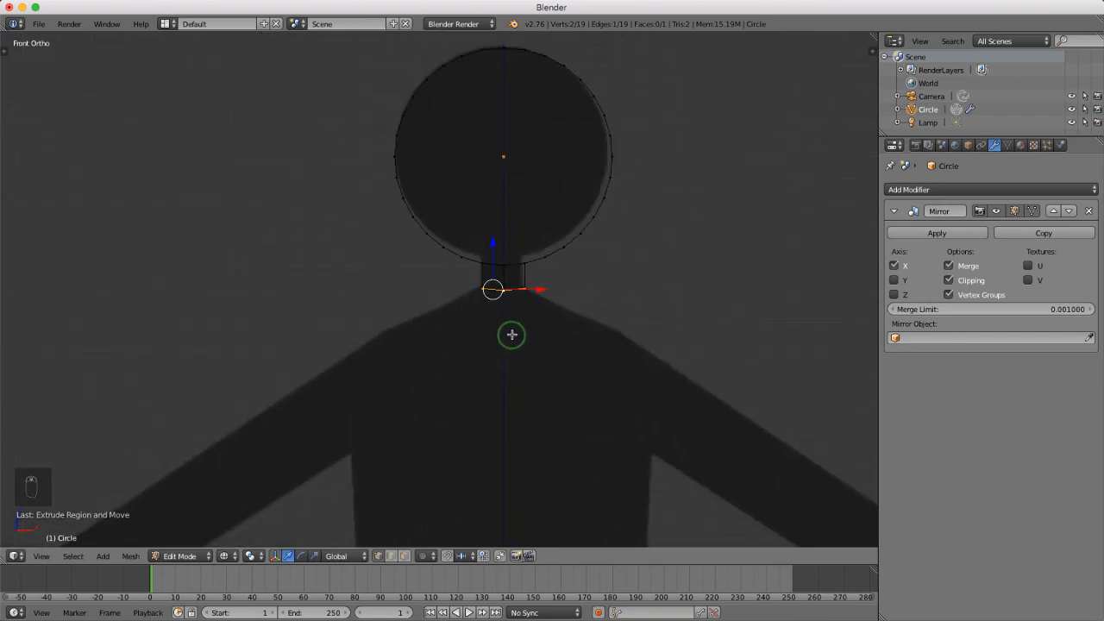
key("e")
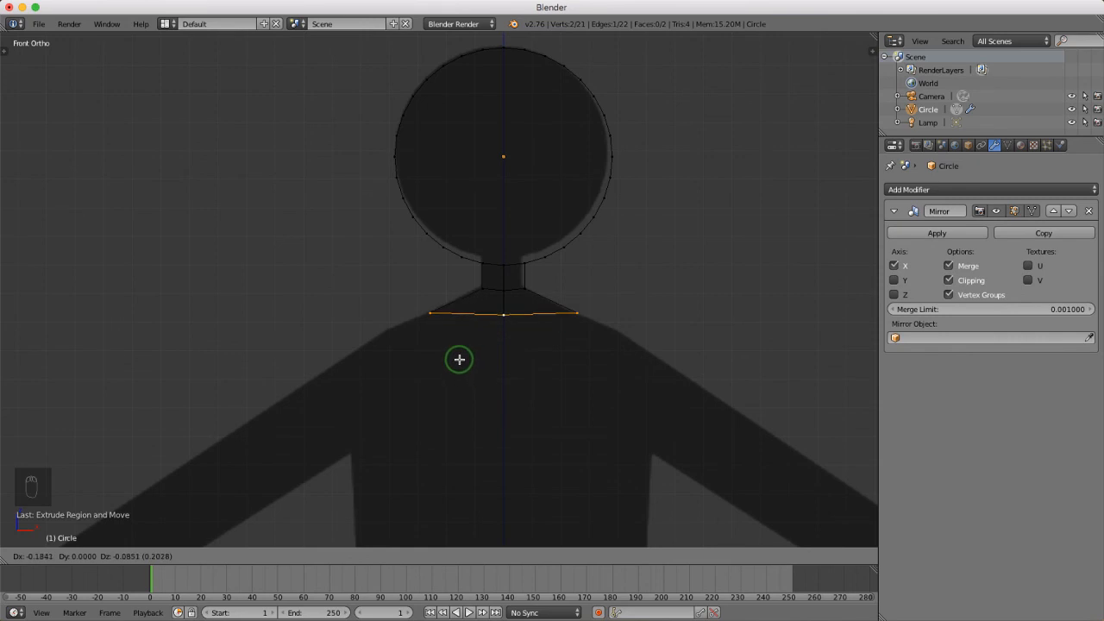
key("Return")
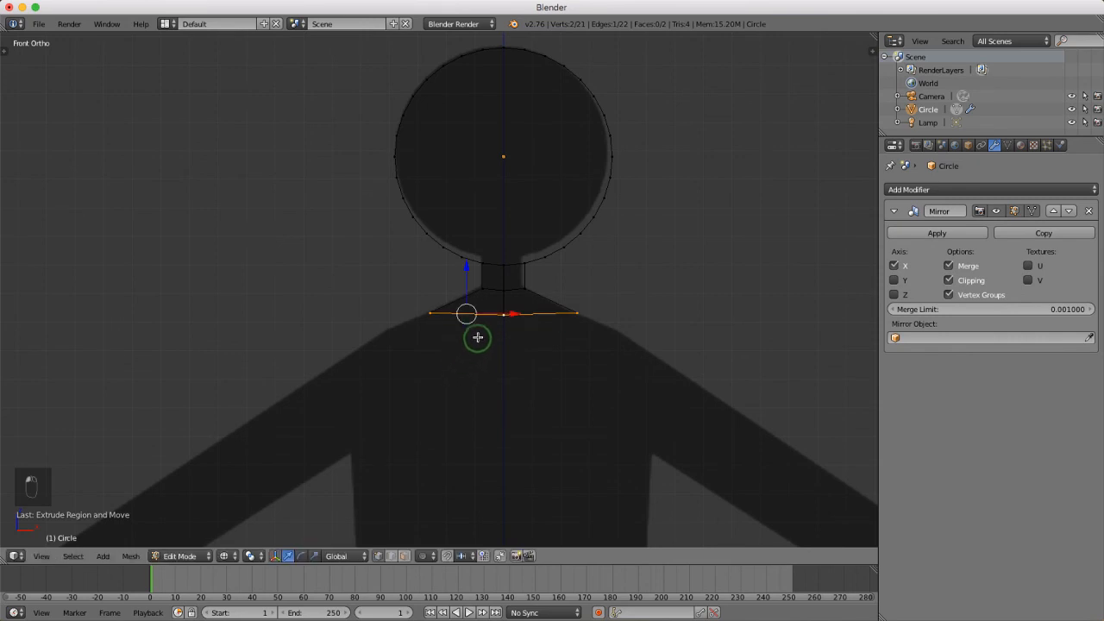
- Extrude the shoulder edge about 0.15 units outward in X and 0.07 units down in Z, following the shoulder slope
scroll(478, 338, "down", 1)
key("e")
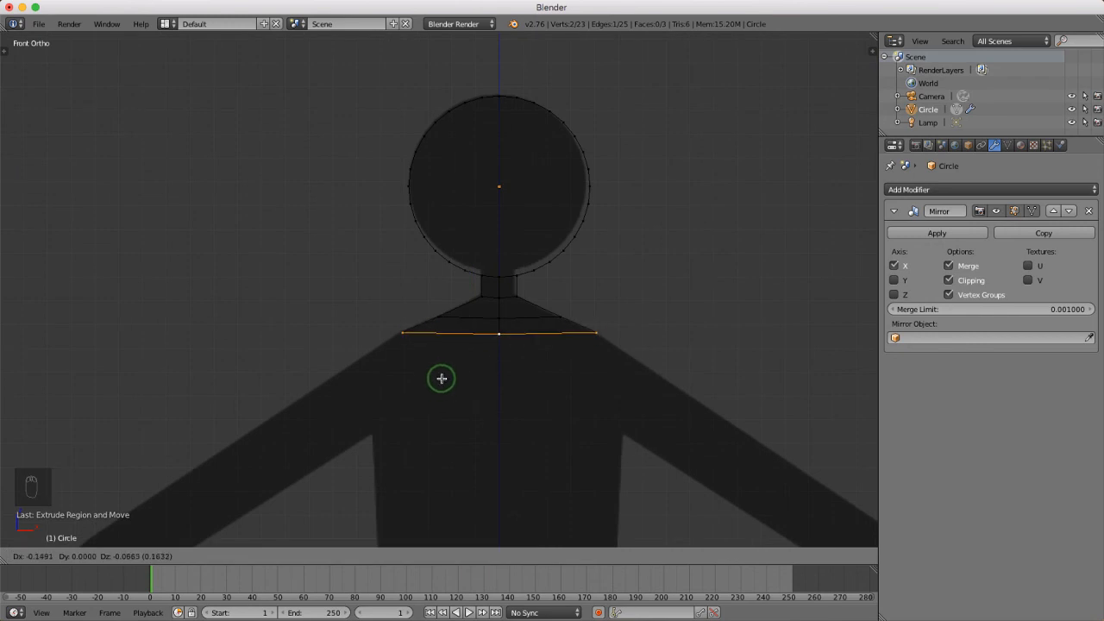
left_click(440, 379)
- Extrude the lowest body edge slightly down and outward, and extrude it again about 0.09 units outward and 0.30 units down to the armpit
scroll(455, 343, "down", 5)
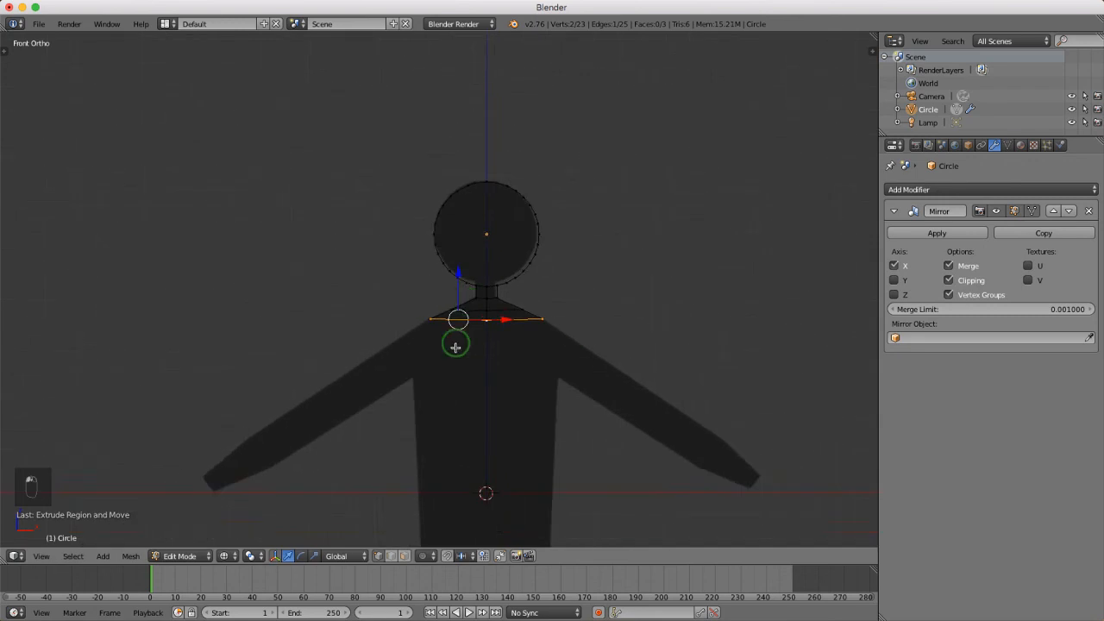
scroll(455, 347, "up", 3)
key("e")
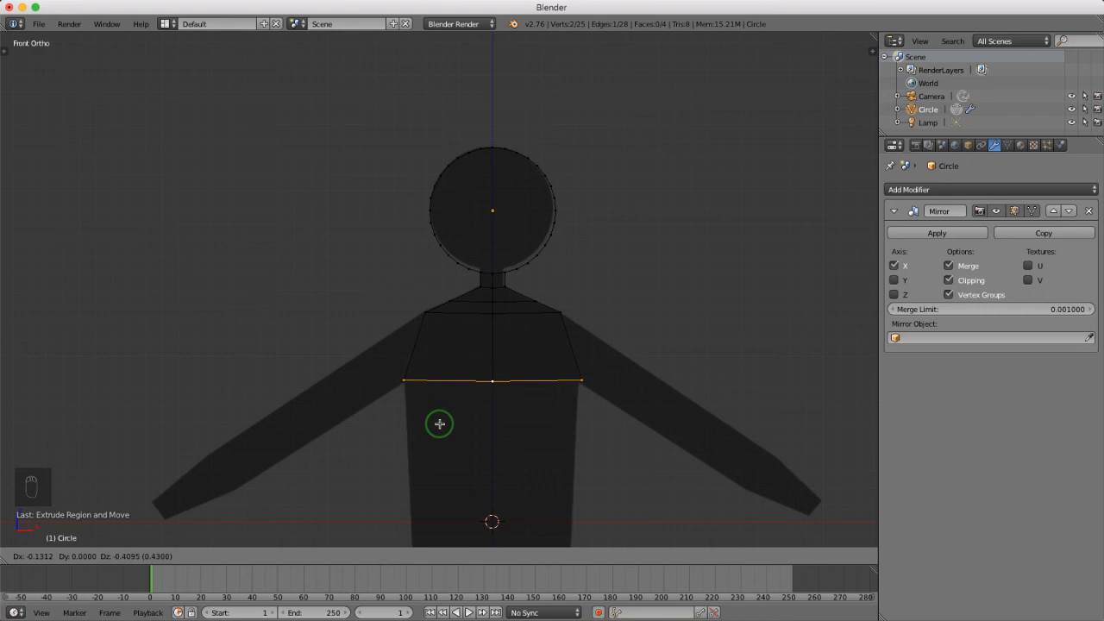
left_click(454, 375)
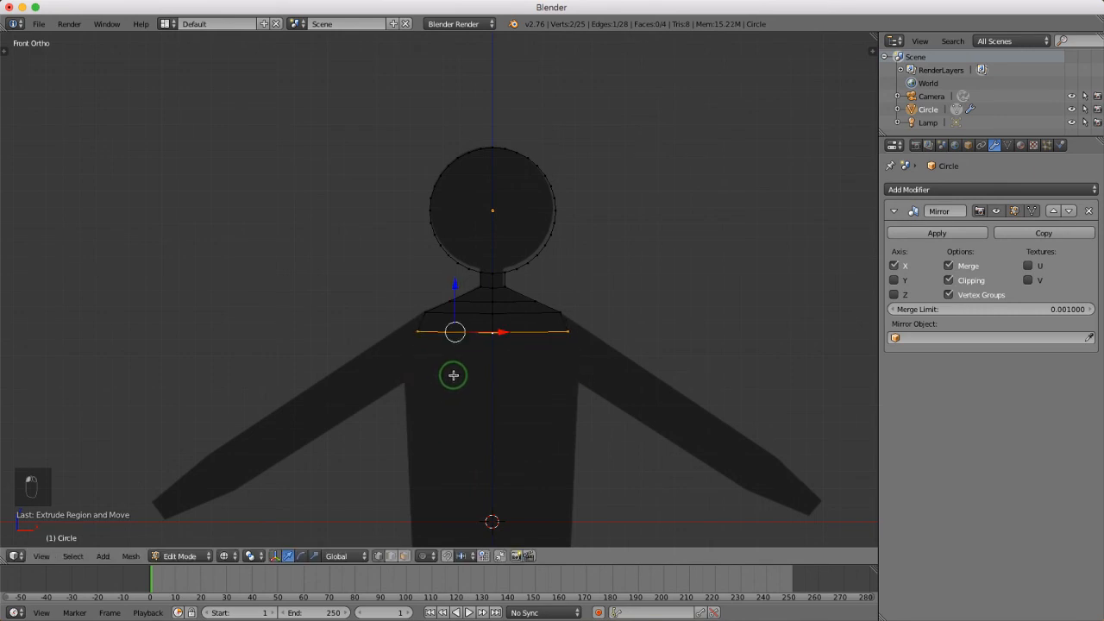
key("e")
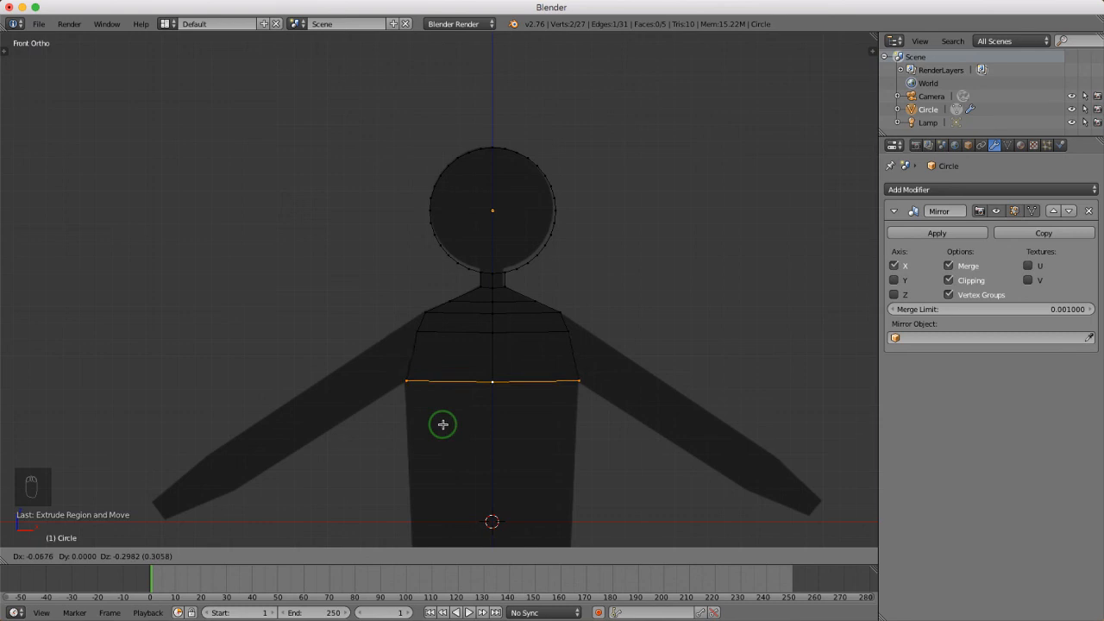
left_click(445, 424)
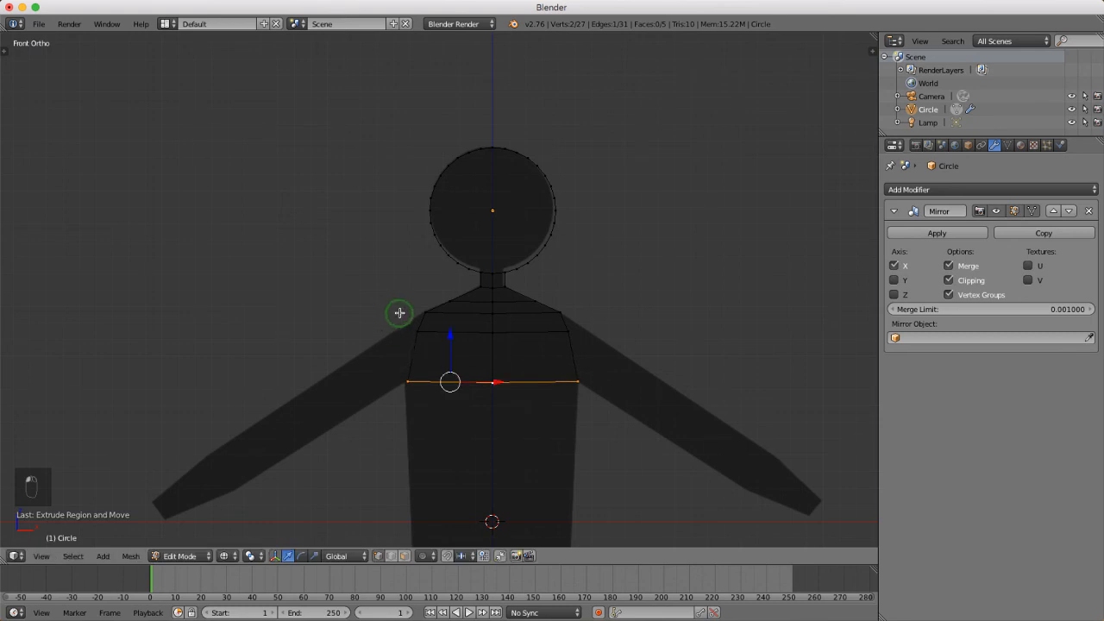
- Move the outer vertex of the row below the shoulder about 0.06 units outward along X and 0.05 units up along Z
scroll(402, 311, "up", 5)
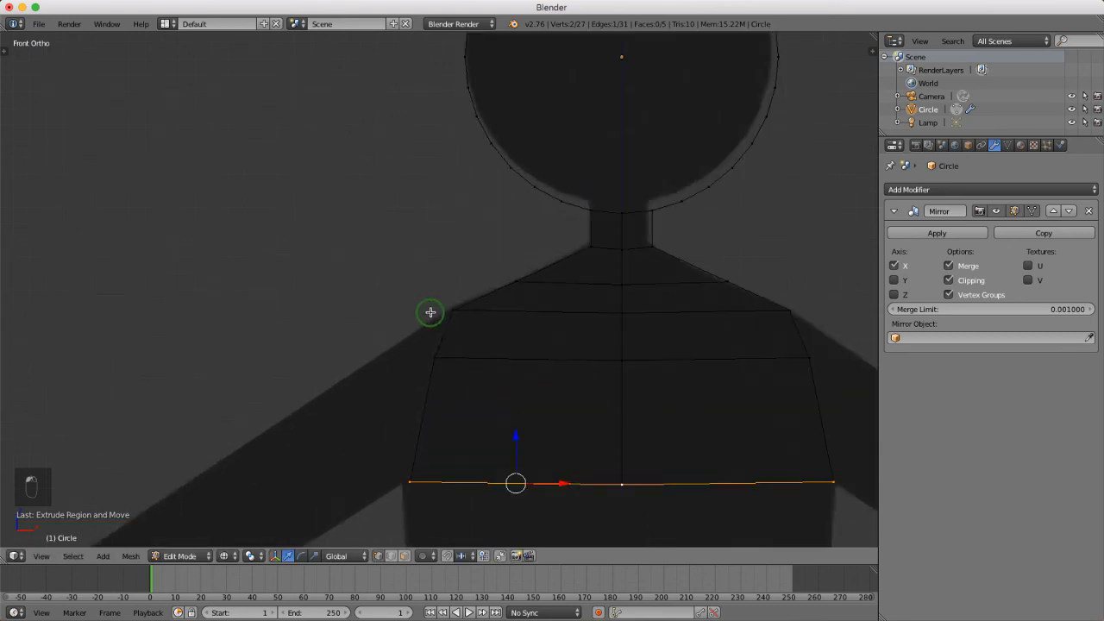
right_click(434, 356)
key("g")
key("x")
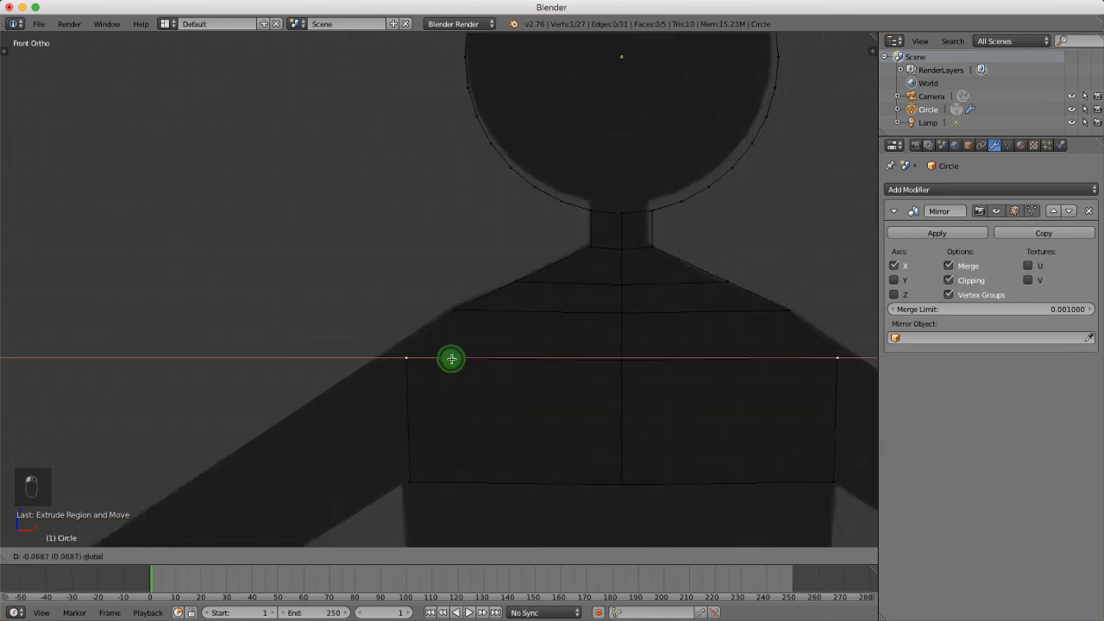
left_click(456, 359)
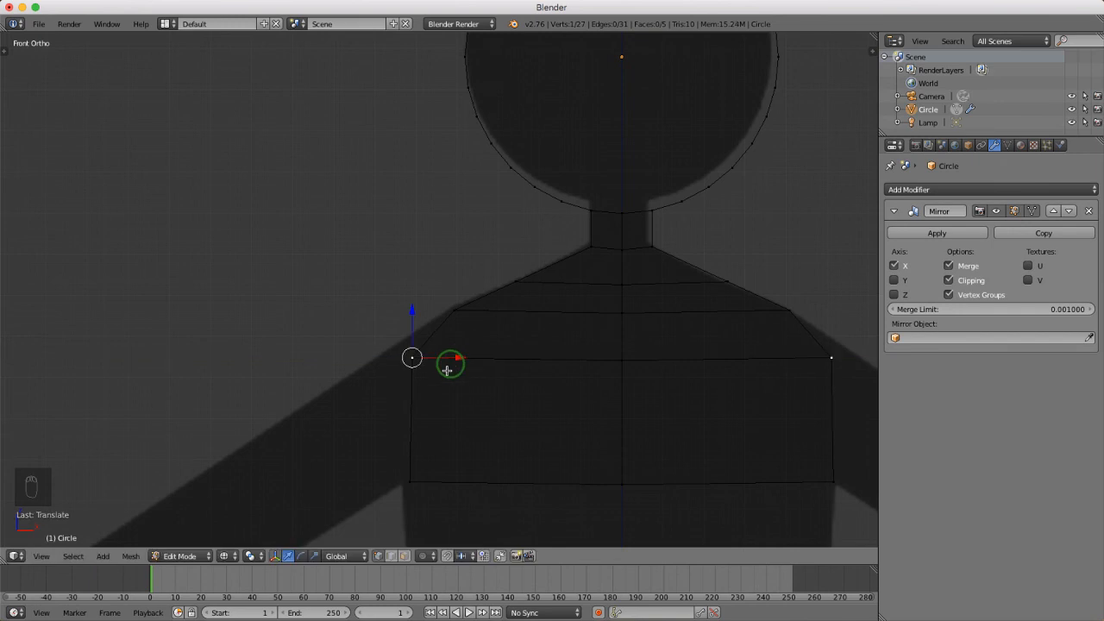
key("g")
key("z")
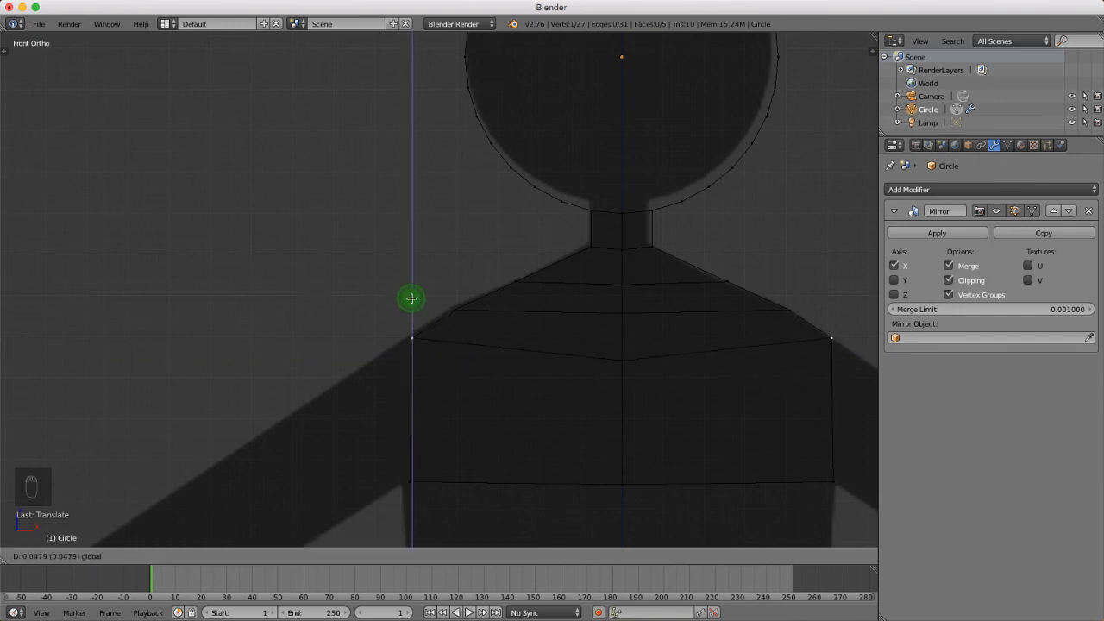
left_click(412, 298)
- Switch to edge selection and extrude the torso's outer side edge between shoulder and armpit outward and down, halfway along the arm
scroll(513, 217, "down", 2)
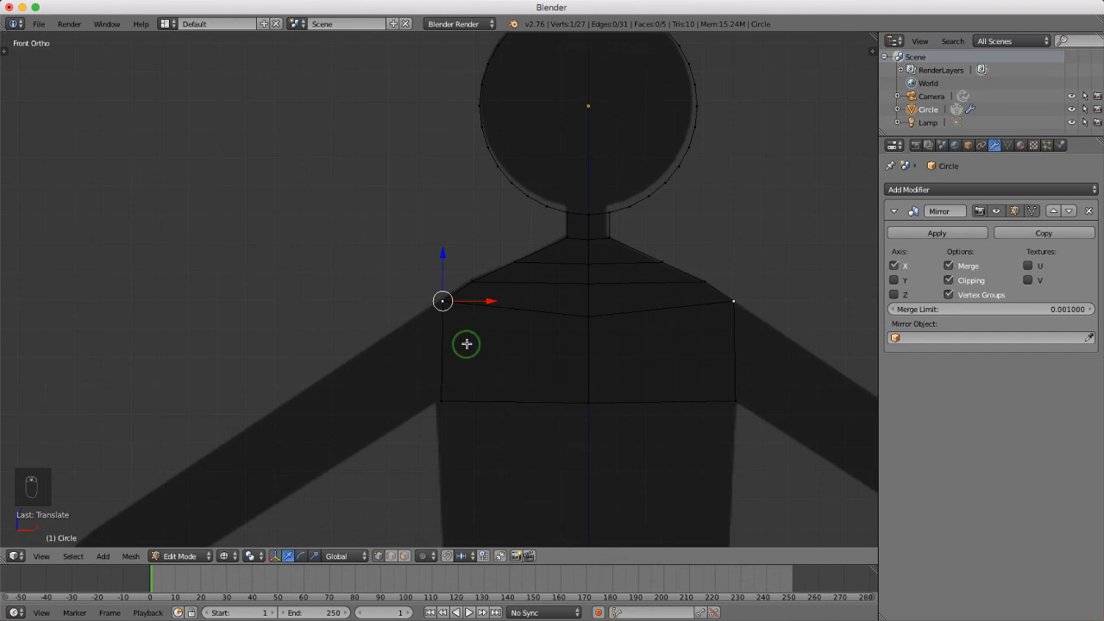
scroll(467, 344, "down", 1)
scroll(604, 359, "down", 1)
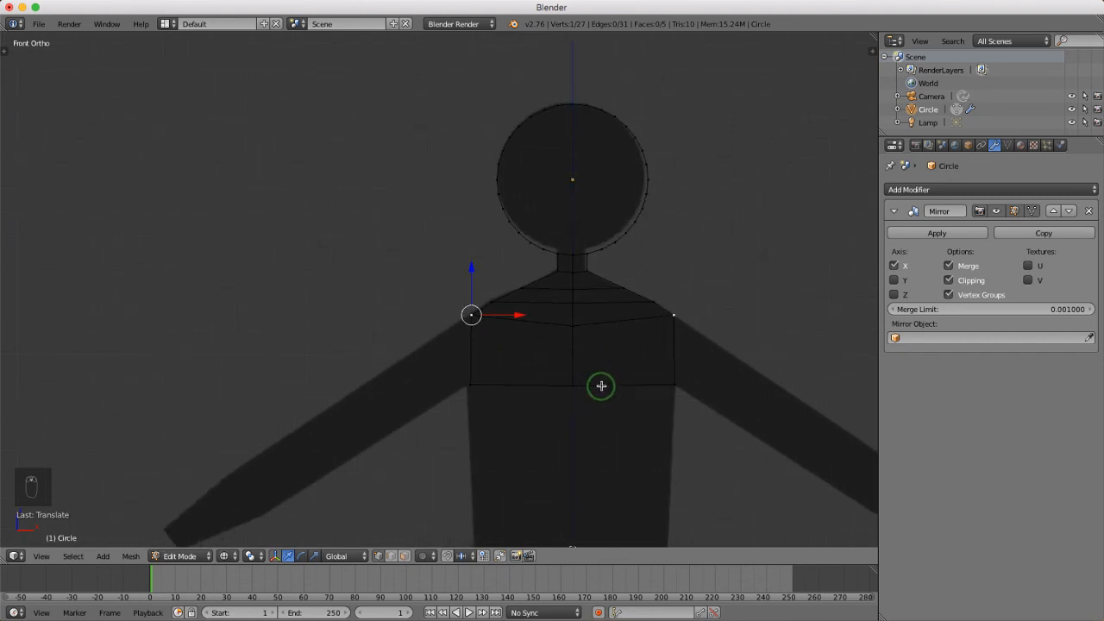
key("ctrl+Tab")
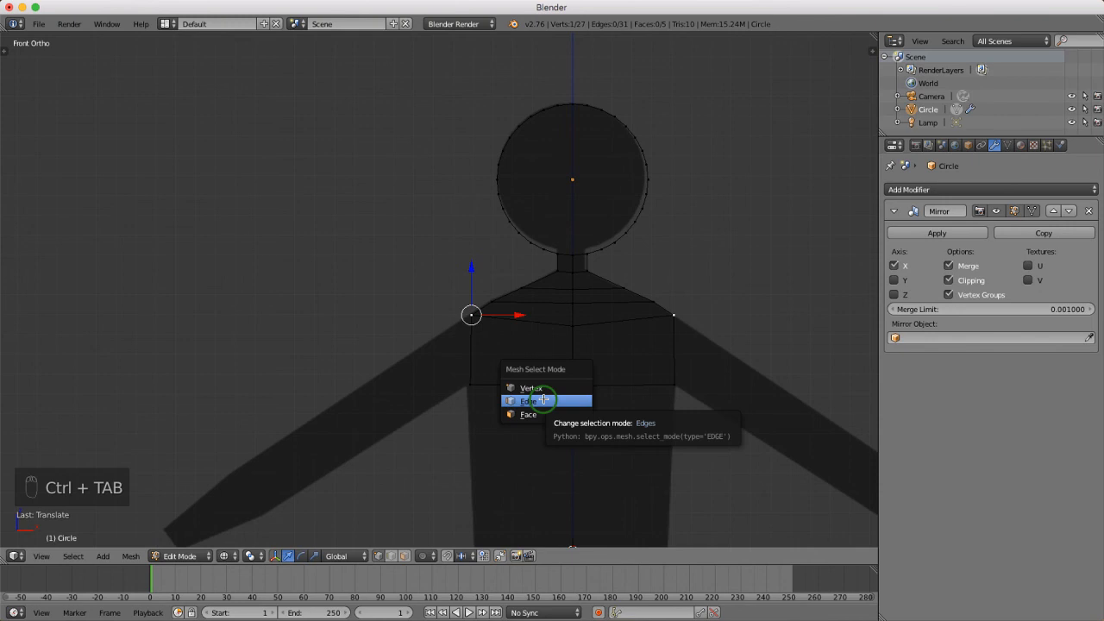
left_click(561, 401)
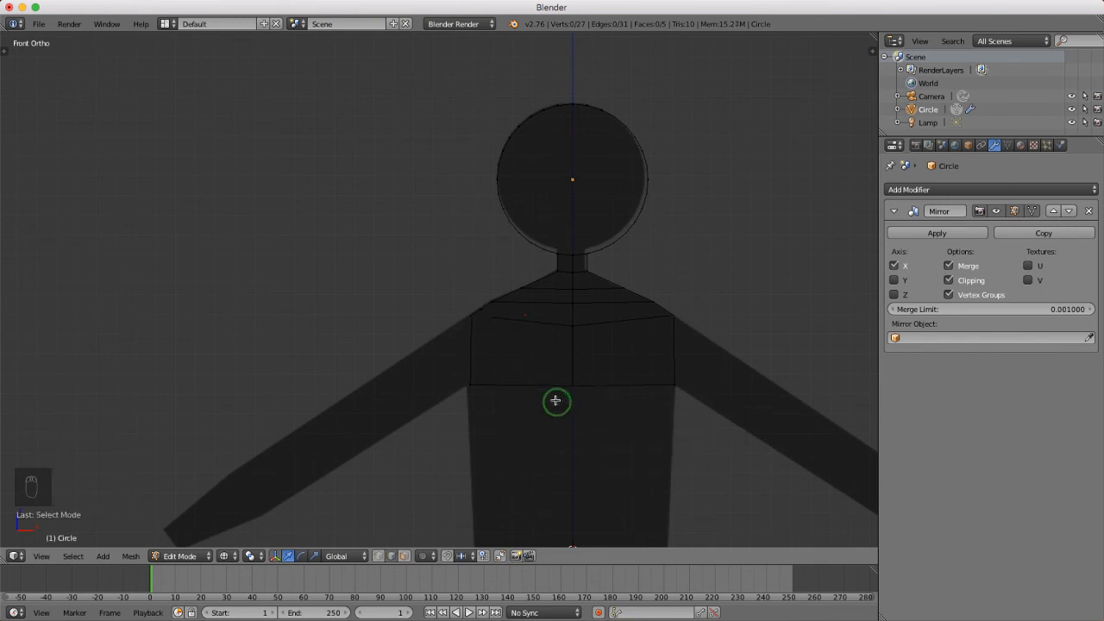
right_click(471, 352)
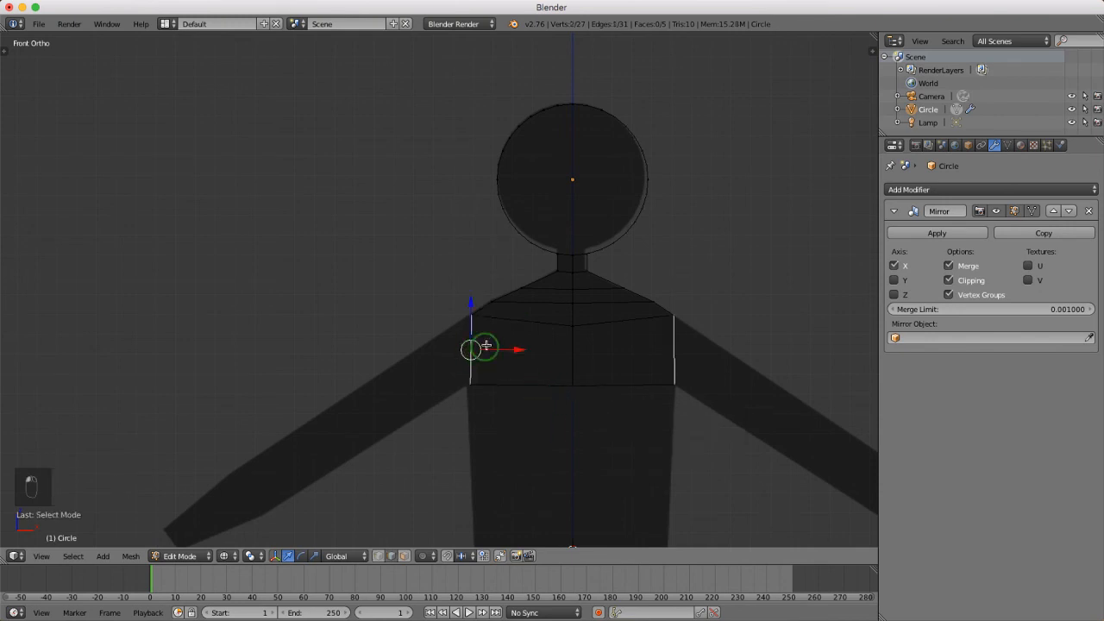
scroll(454, 337, "up", 2)
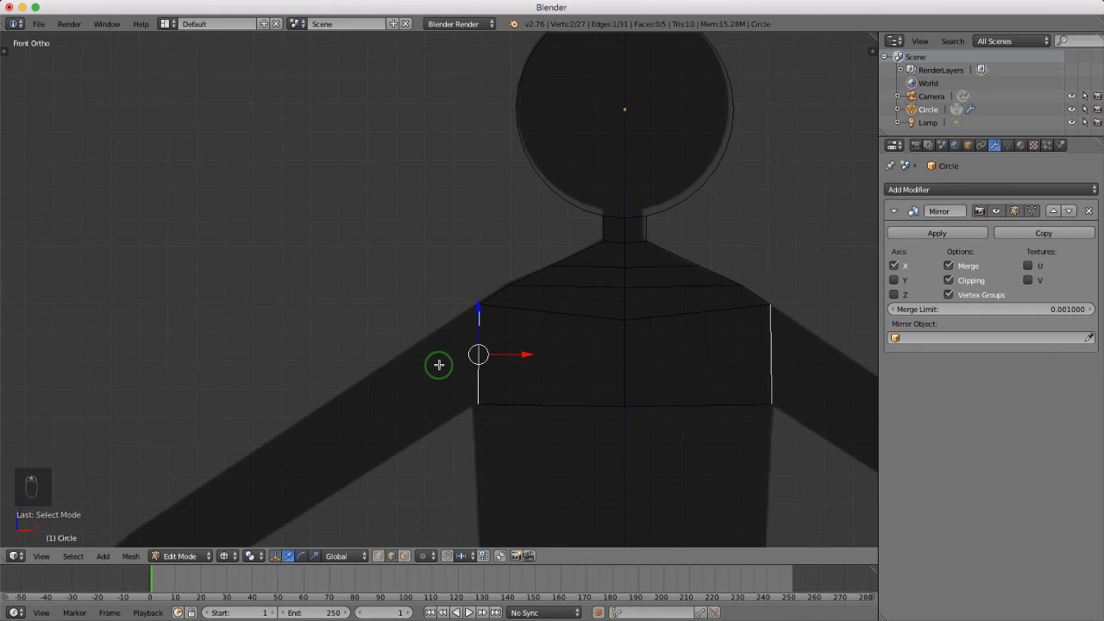
key("e")
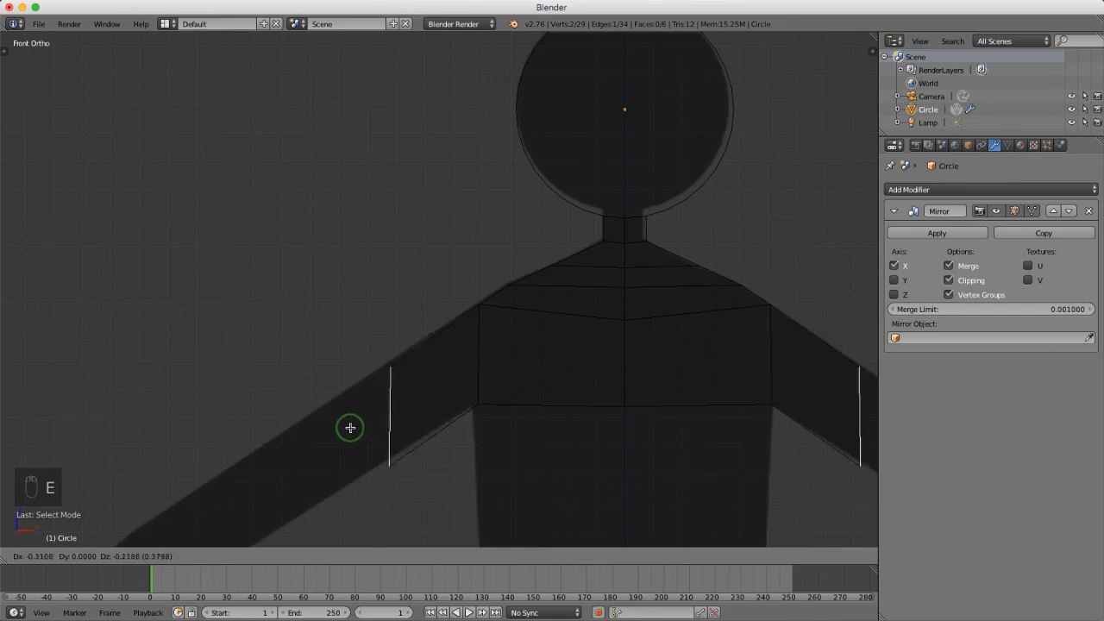
left_click(269, 472)
- Rotate the arm's end edge about -36 degrees and scale it to about 0.81 to match the arm's width
scroll(429, 308, "down", 4)
scroll(240, 468, "down", 1)
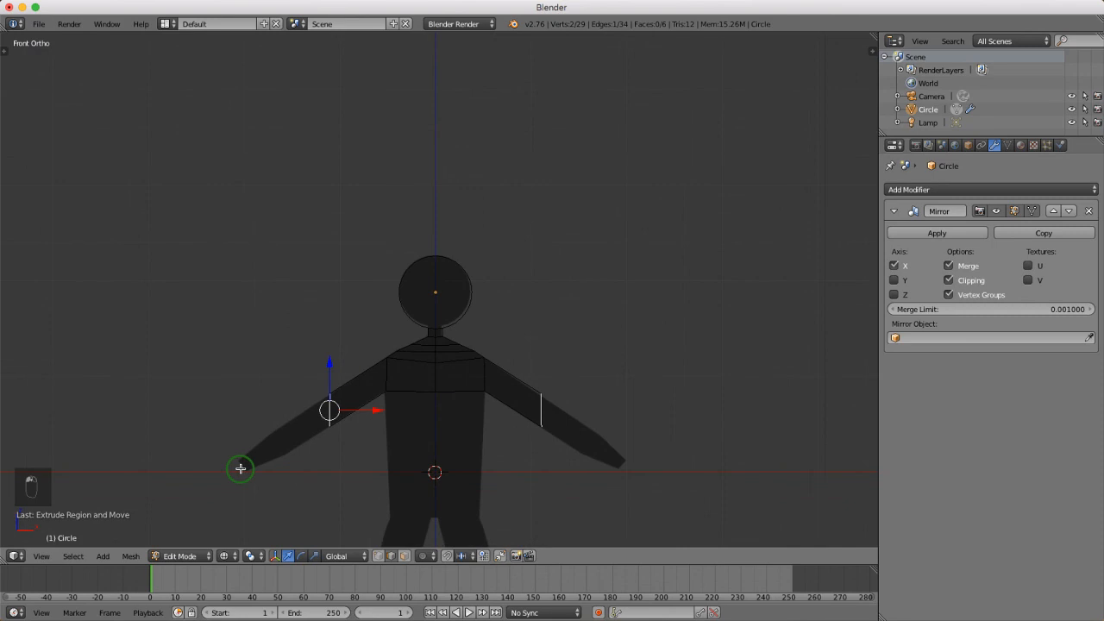
scroll(241, 468, "up", 6)
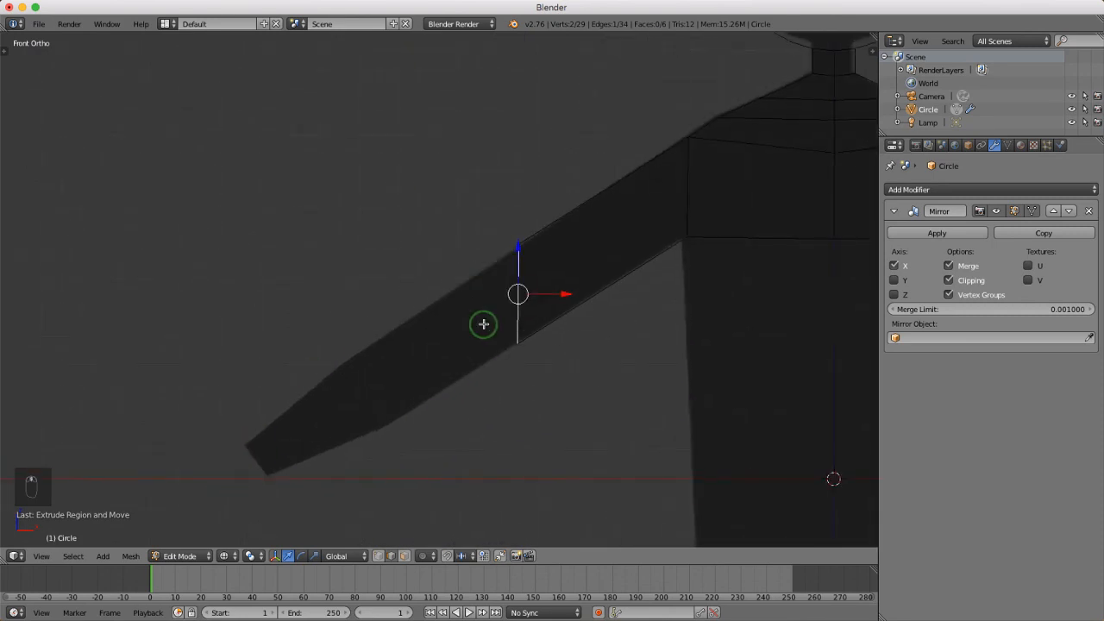
key("r")
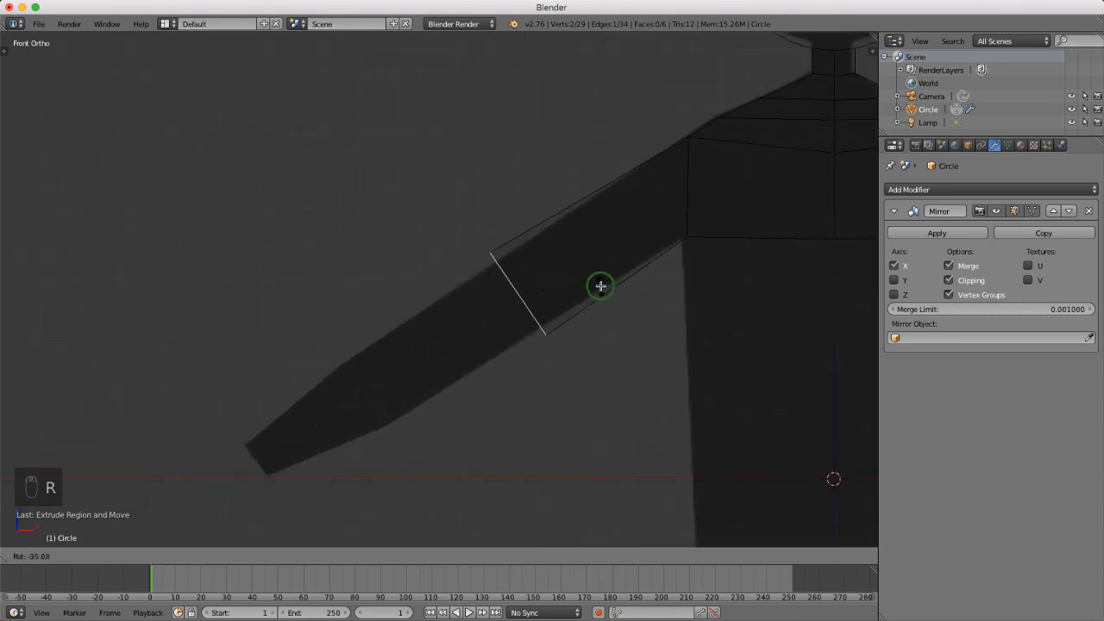
left_click(601, 286)
key("s")
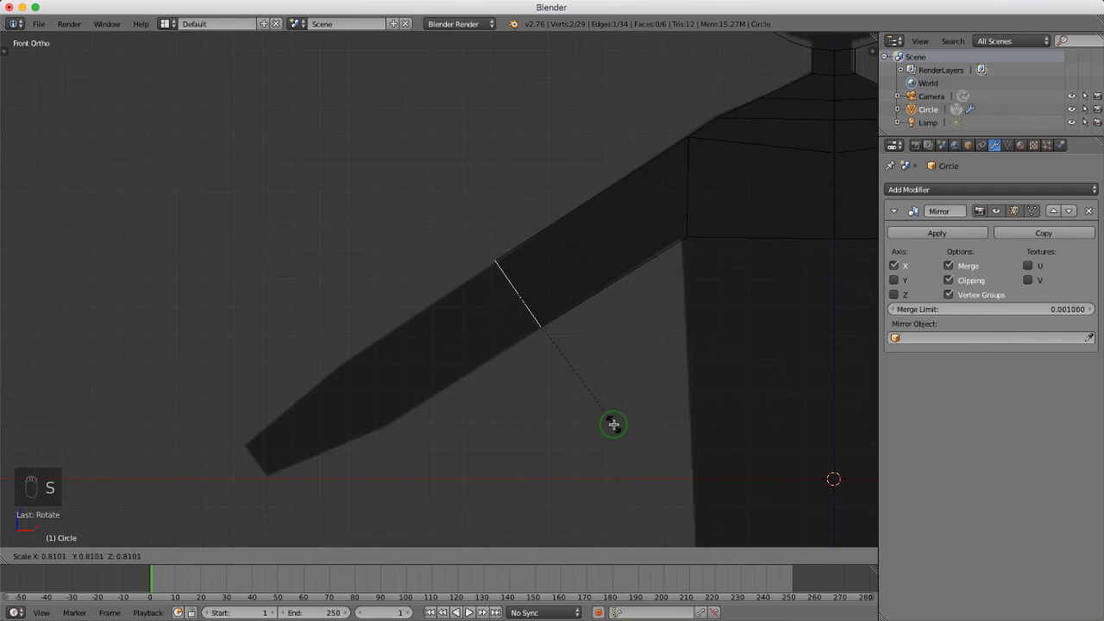
left_click(614, 424)
- Move the arm's end edge about 0.56 units outward and 0.36 units down to the wrist, and scale it to about 0.92
key("g")
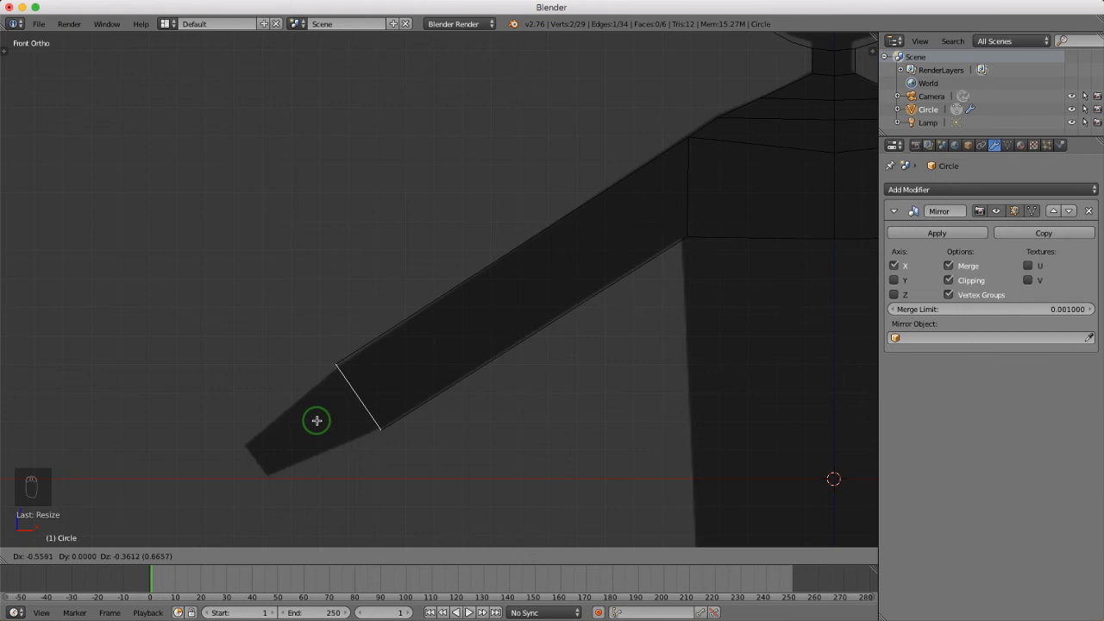
left_click(317, 420)
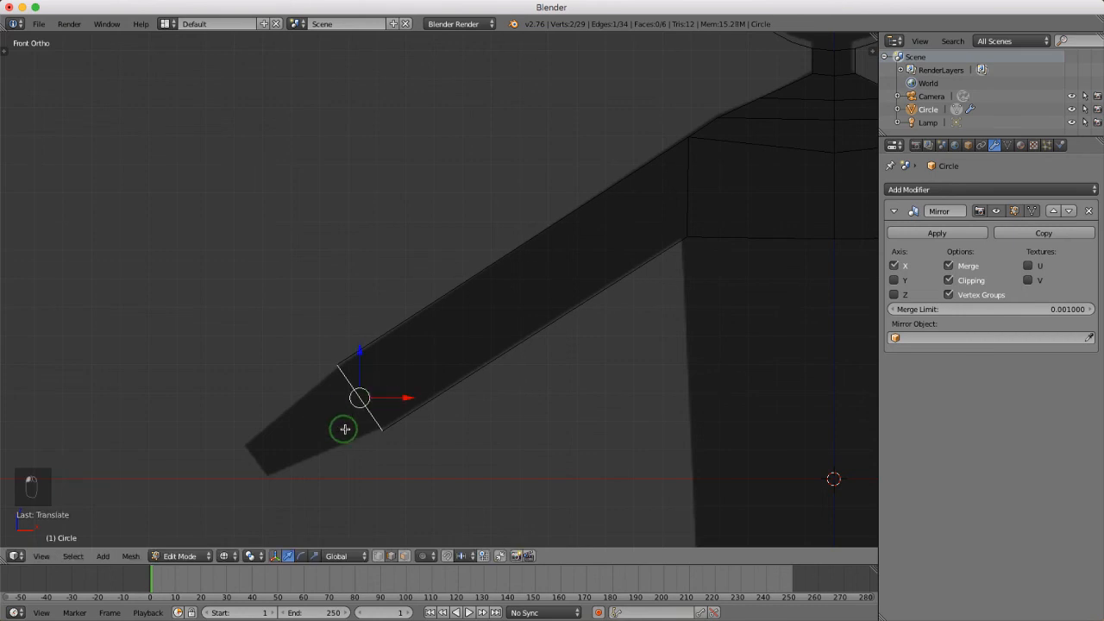
scroll(445, 456, "up", 4)
key("s")
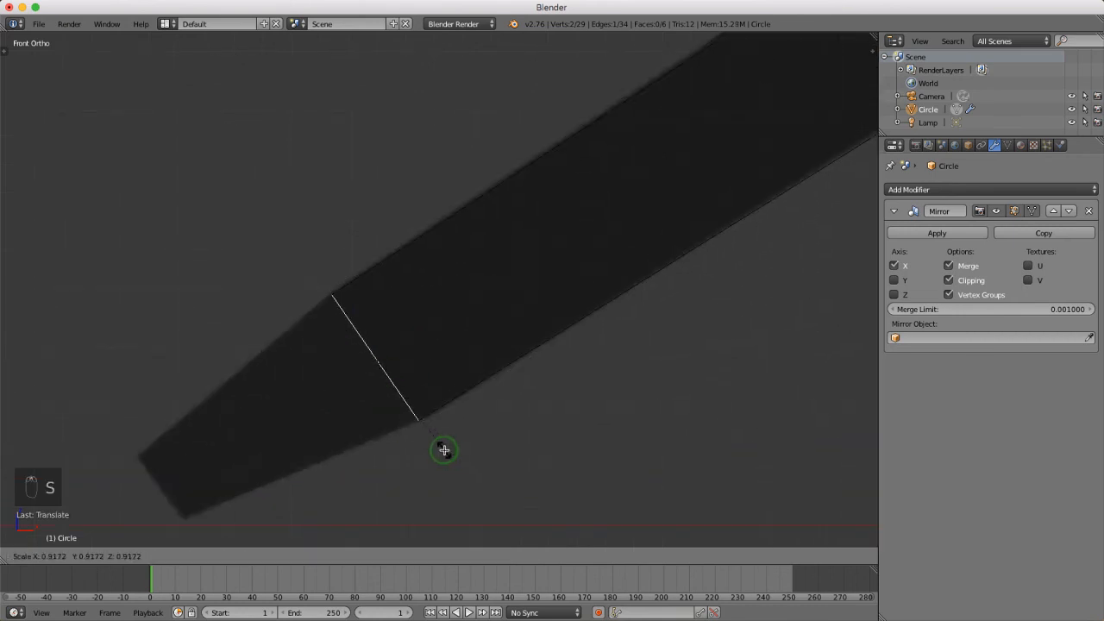
left_click(443, 451)
- Extrude the wrist edge outward and down to the tip of the hand and scale the new edge to about 0.48
scroll(466, 303, "down", 3)
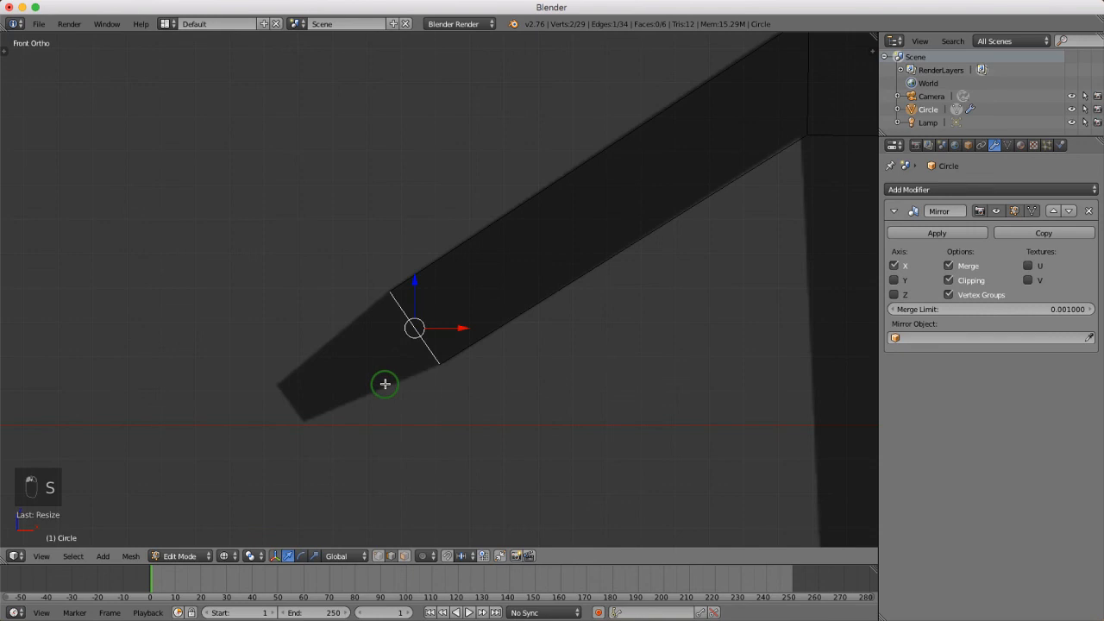
key("e")
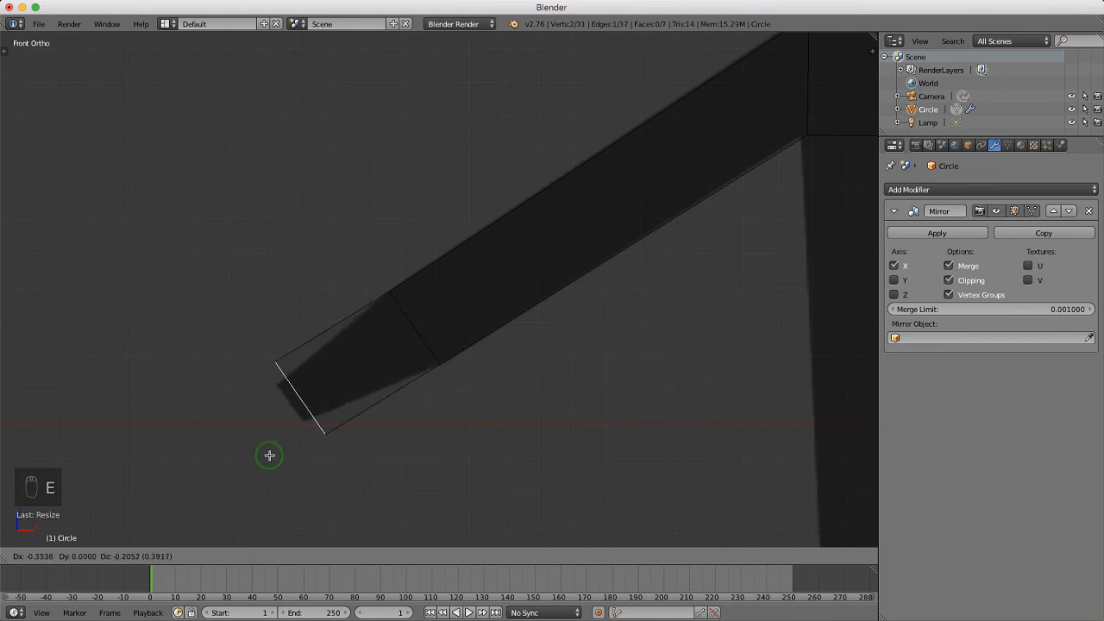
left_click(261, 459)
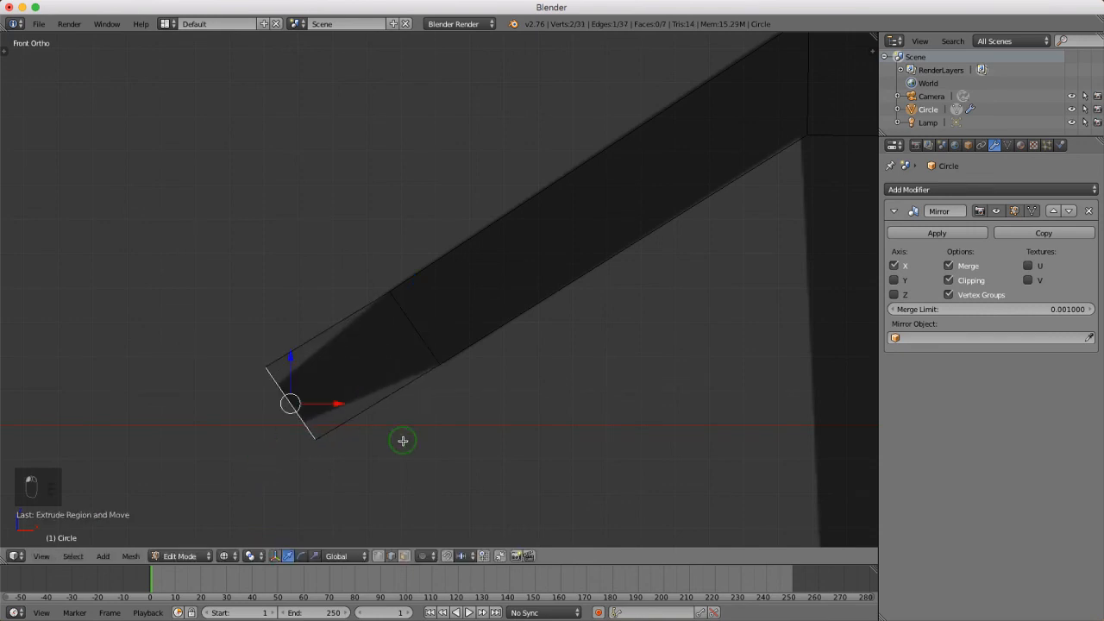
key("s")
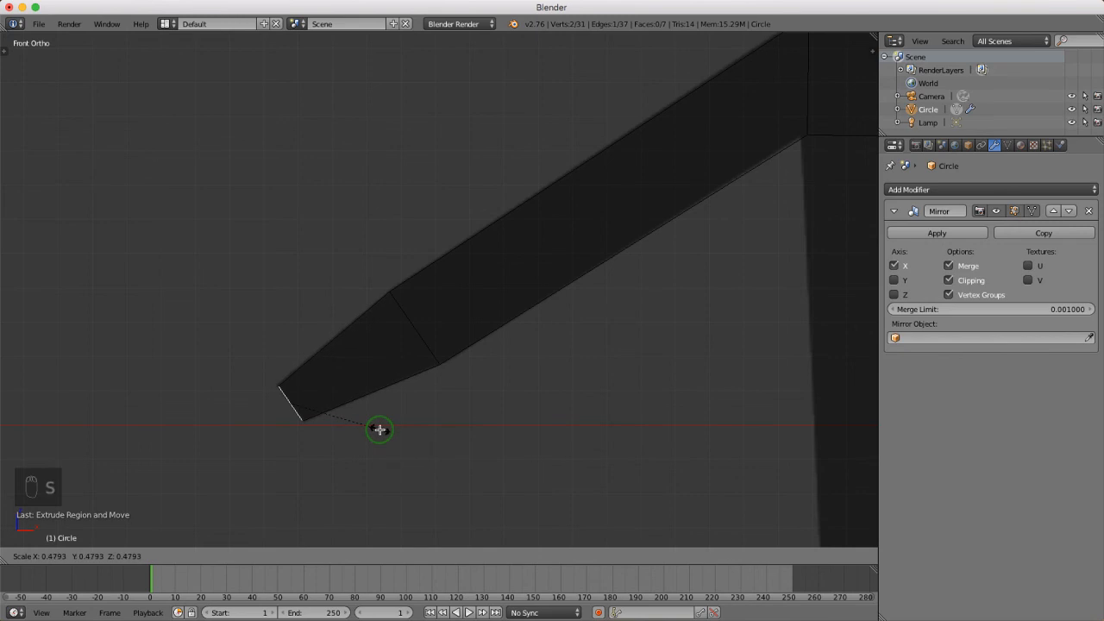
left_click(380, 430)
- Add a loop cut midway between shoulder and wrist on the arm and rotate it about -20 degrees, square to the arm
scroll(371, 313, "down", 6)
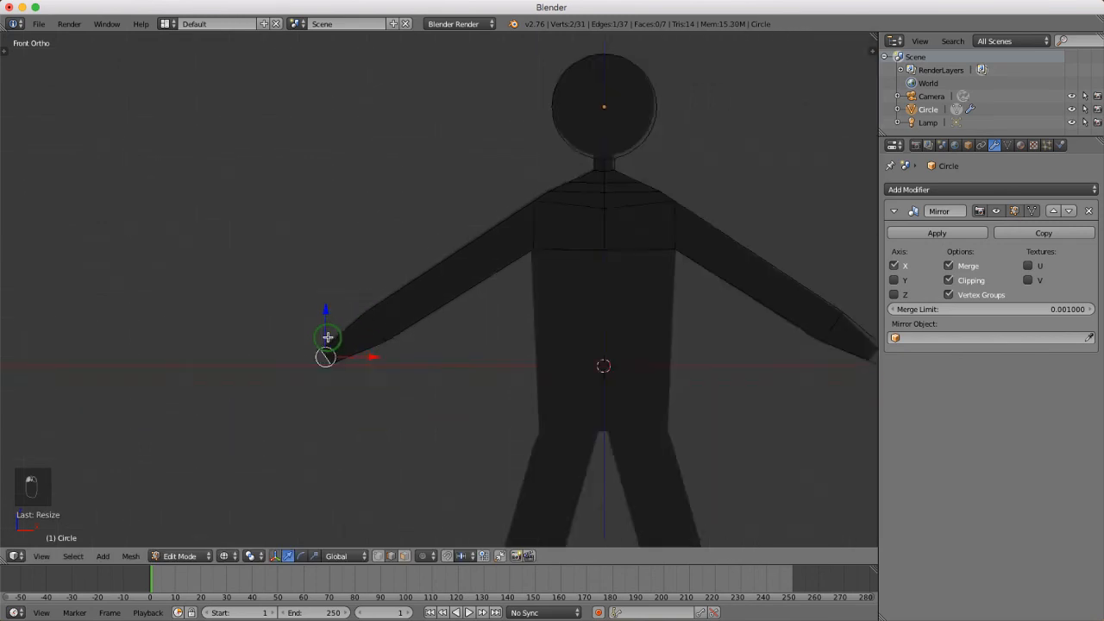
scroll(794, 344, "up", 1)
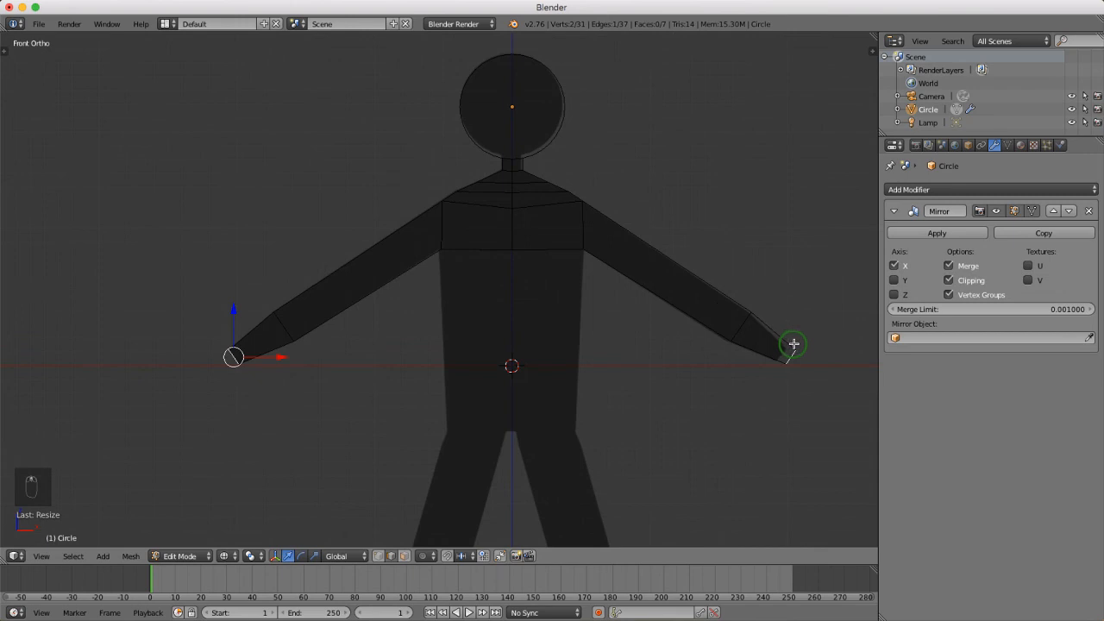
scroll(510, 302, "down", 1)
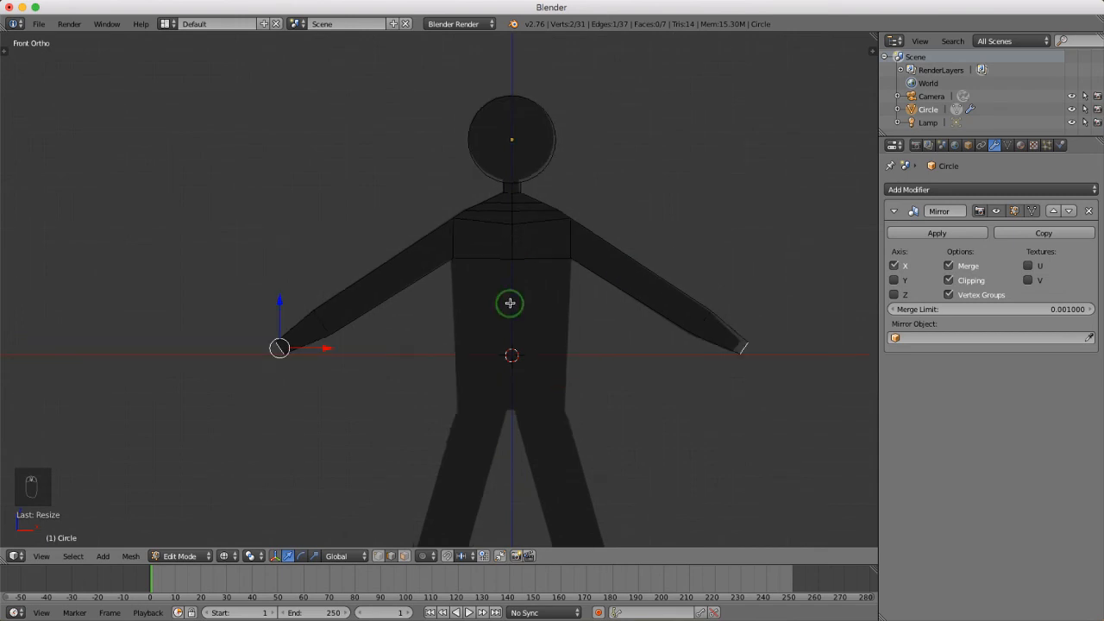
middle_click_drag(446, 303, 480, 298)
key("KP_1")
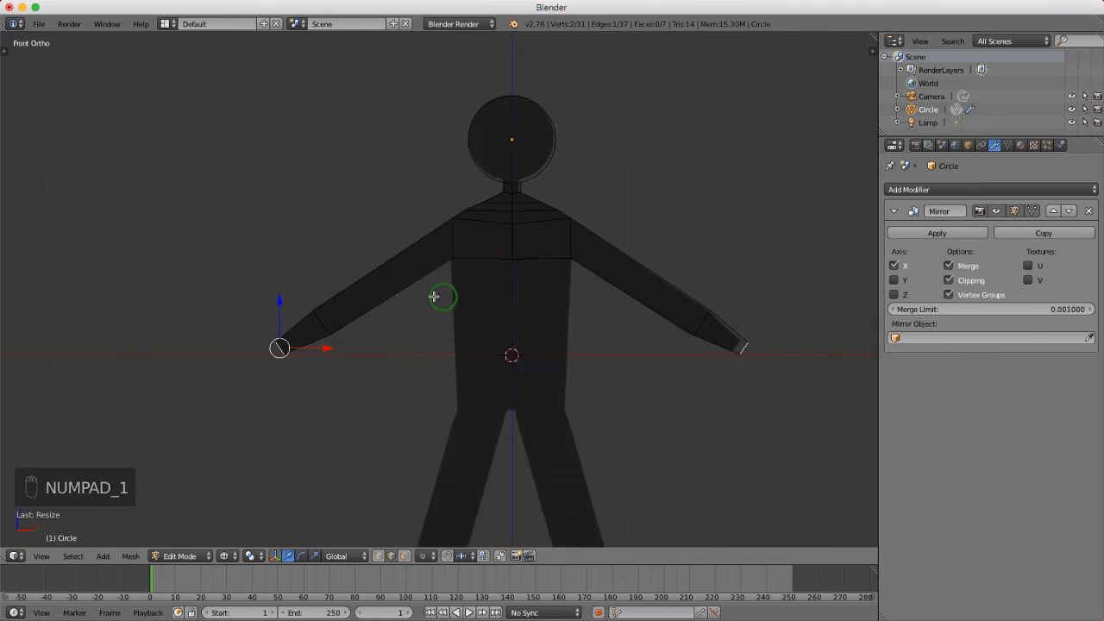
scroll(628, 310, "up", 1)
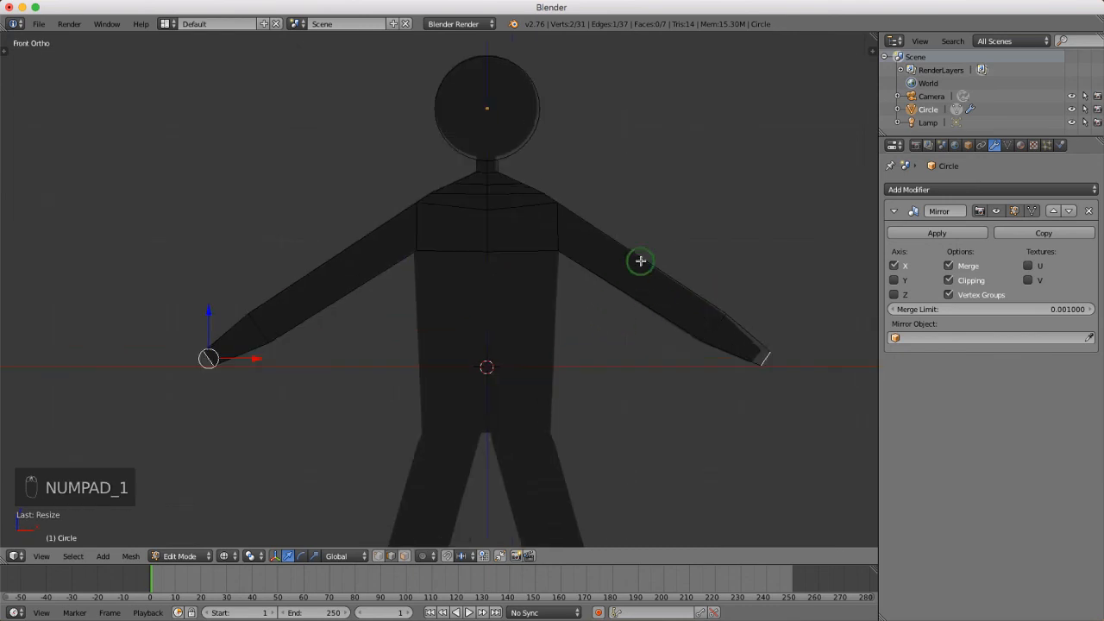
scroll(647, 268, "up", 2)
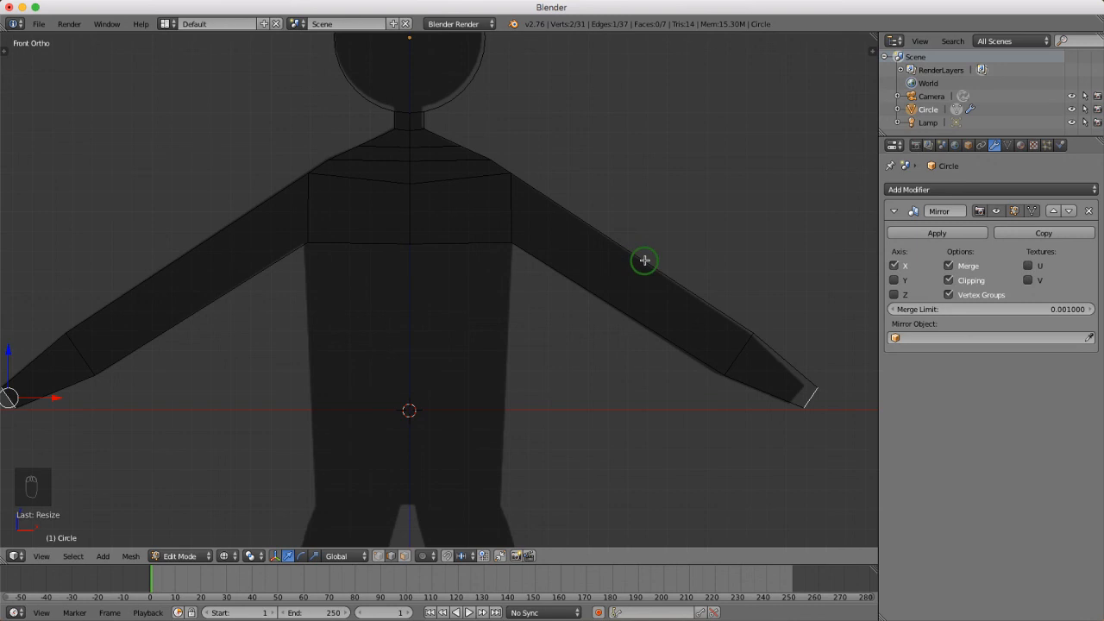
key("ctrl+r")
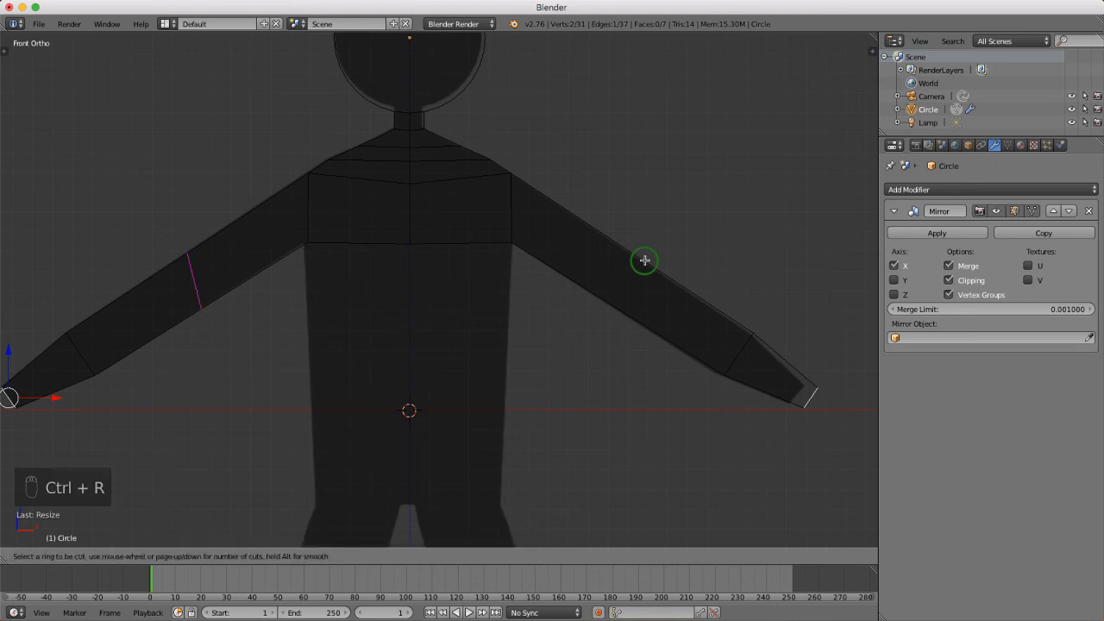
left_click(204, 282)
right_click(204, 283)
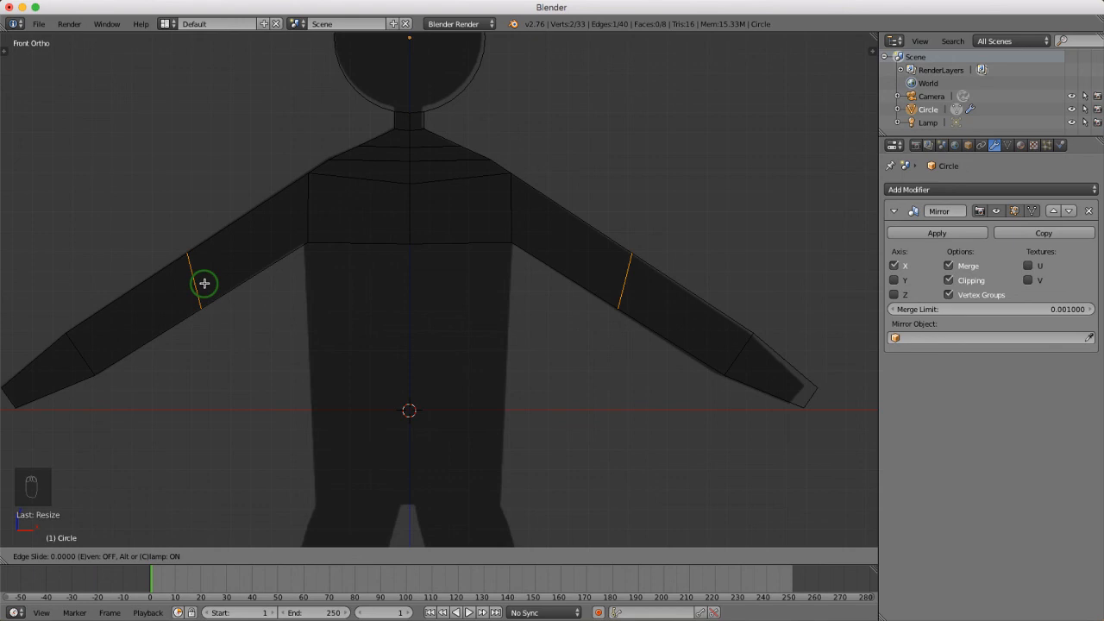
left_click(205, 284)
key("r")
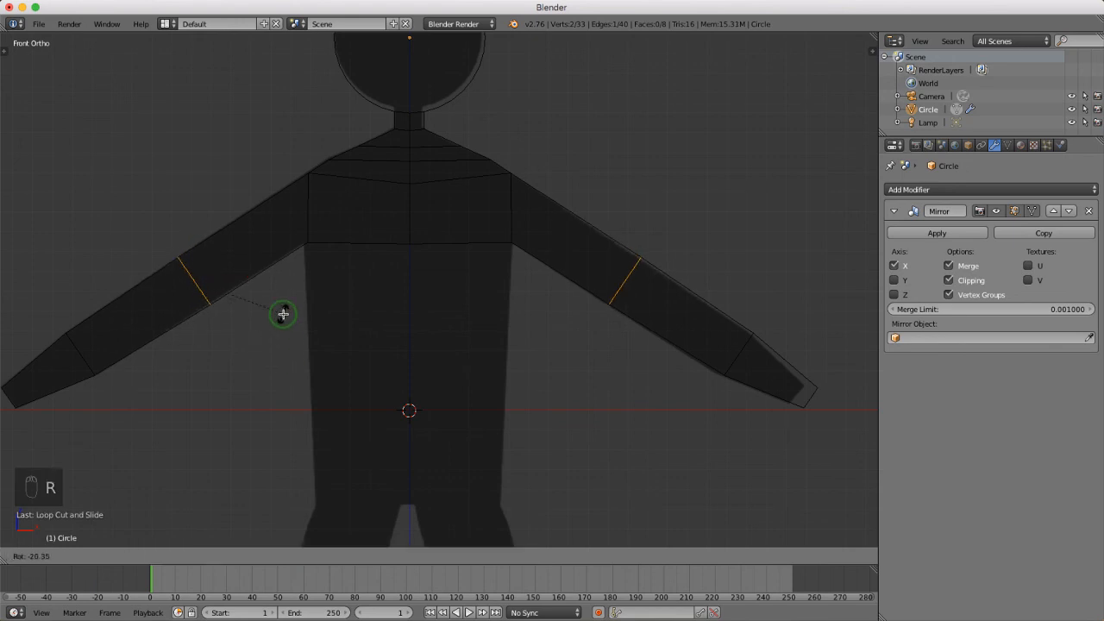
left_click(283, 314)
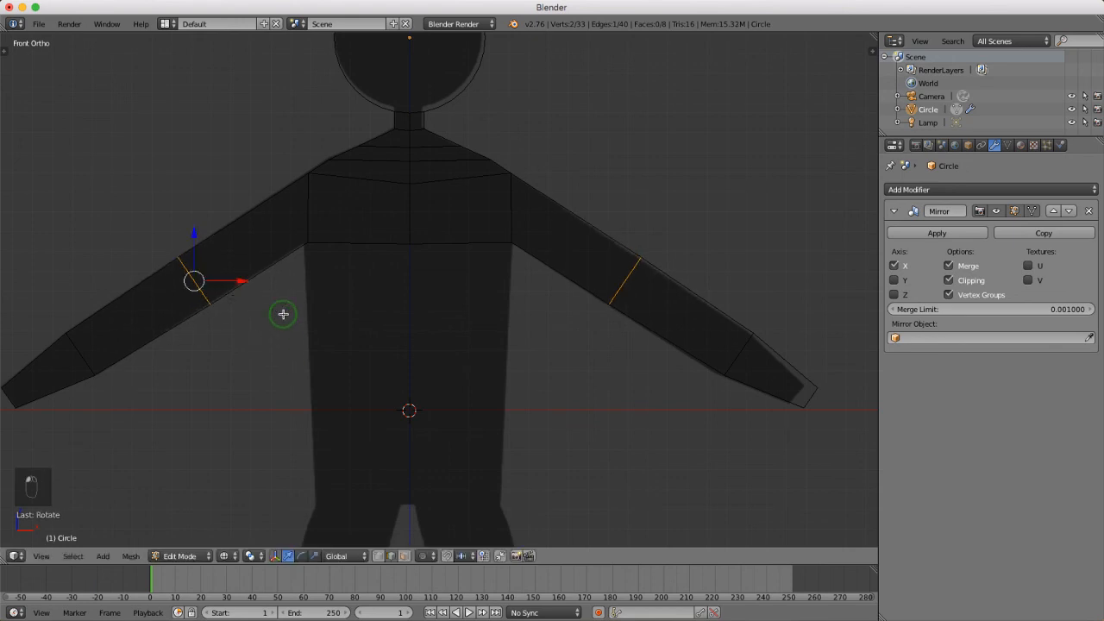
- Extrude the torso's lower edge at armpit height down to the hips and scale the new edge to about 0.84
scroll(365, 277, "down", 3)
scroll(365, 264, "up", 2)
right_click(364, 260, "alt")
scroll(362, 258, "up", 2)
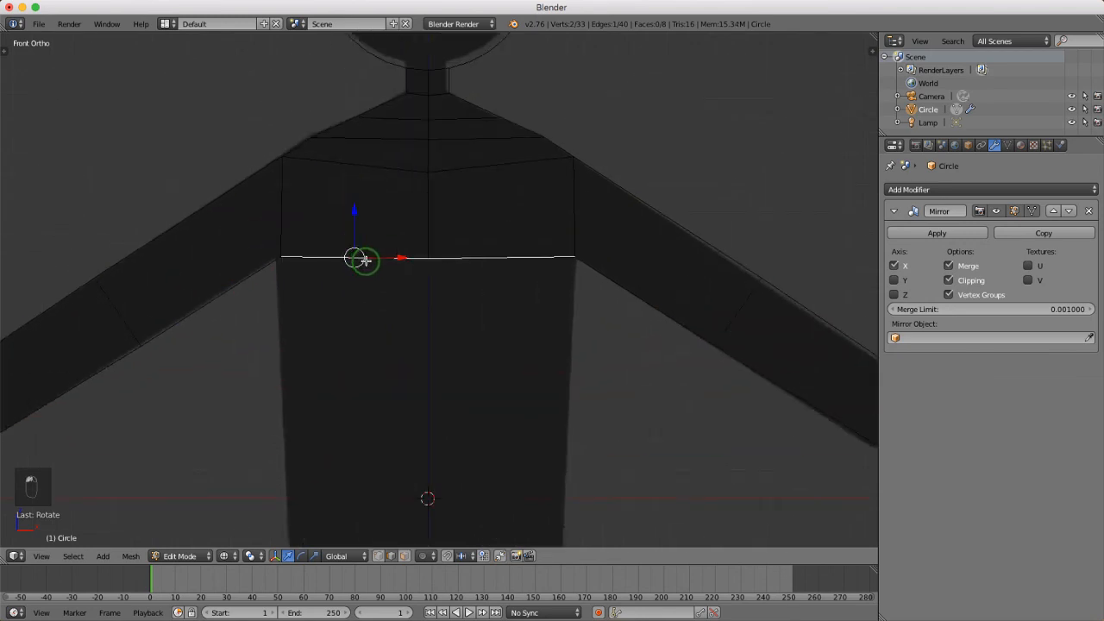
scroll(485, 282, "down", 3)
scroll(483, 283, "up", 1)
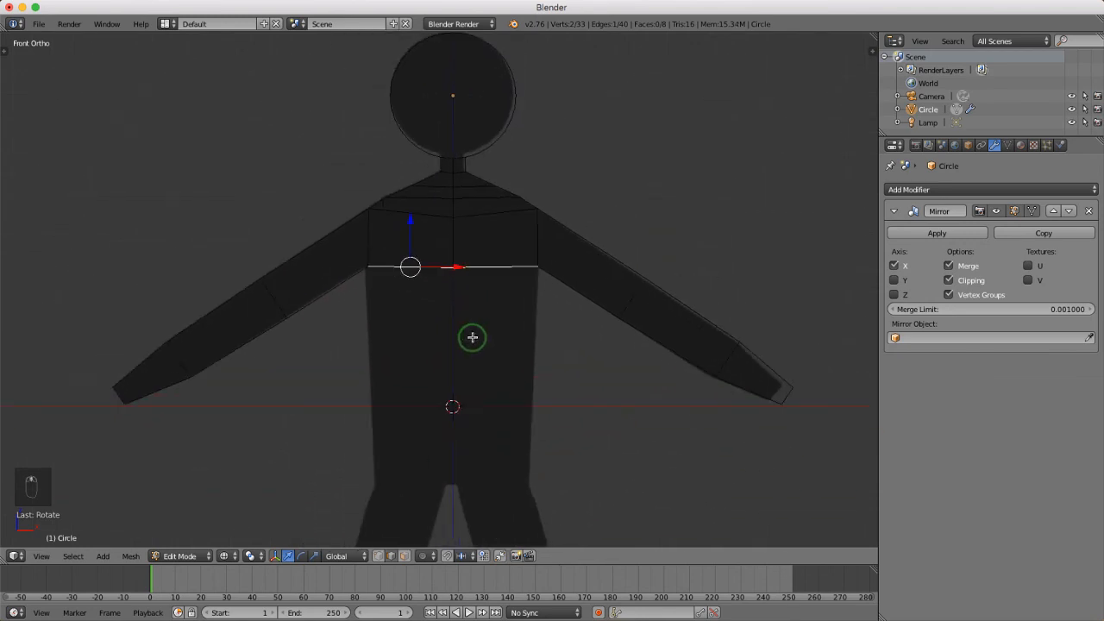
key("e")
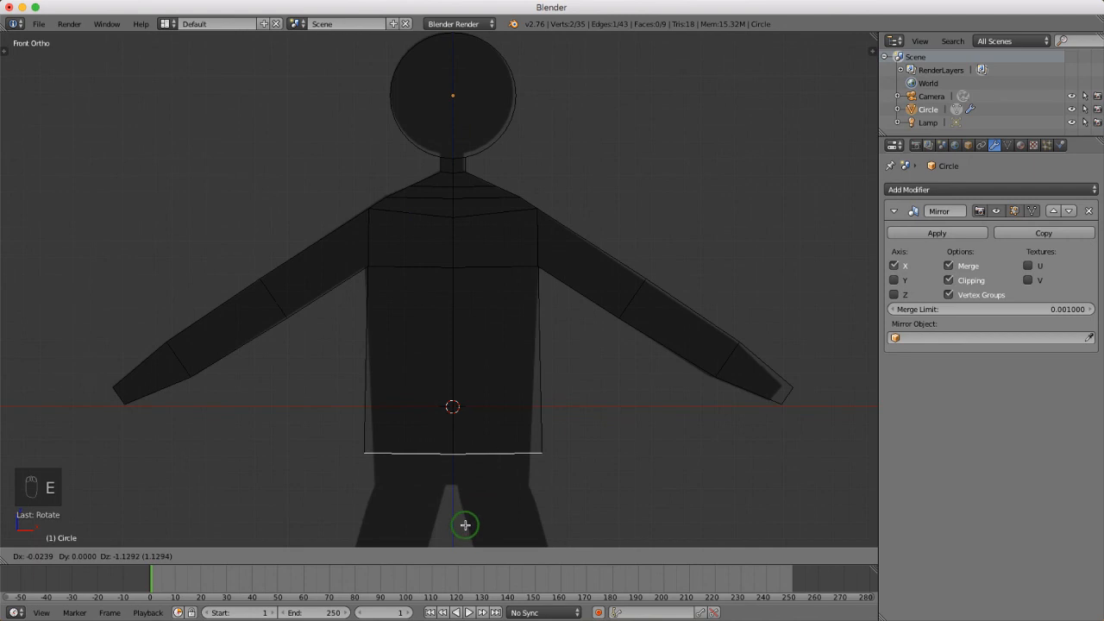
left_click(463, 40)
key("s")
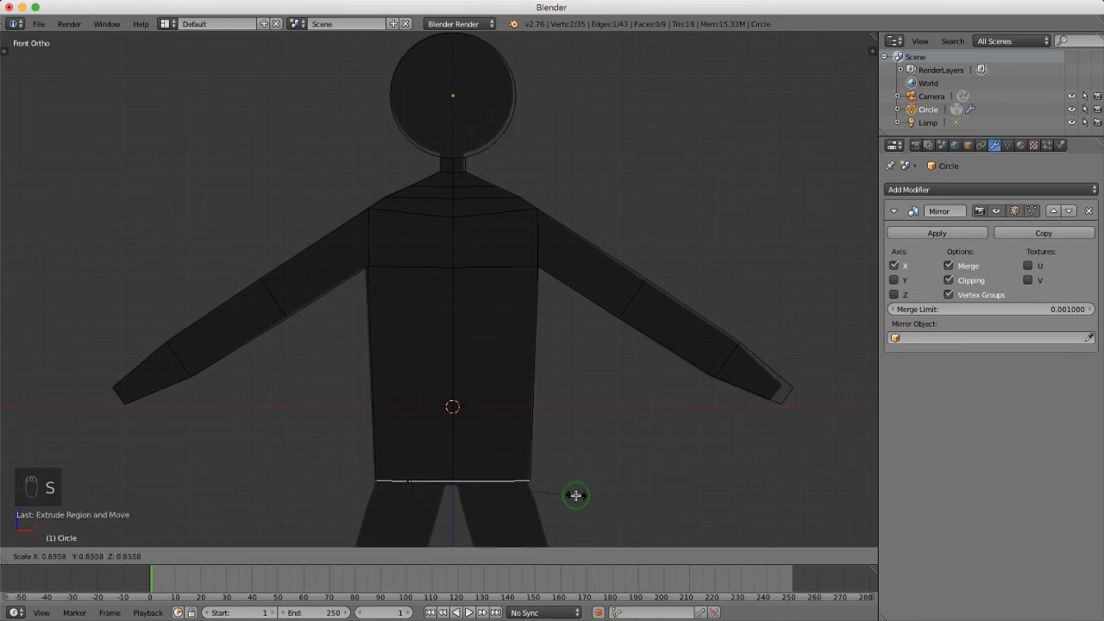
left_click(571, 495)
- Add a vertical loop cut through the torso and slide it about 0.77 towards the centre line to match the inner leg
scroll(564, 330, "down", 2)
scroll(508, 414, "up", 5)
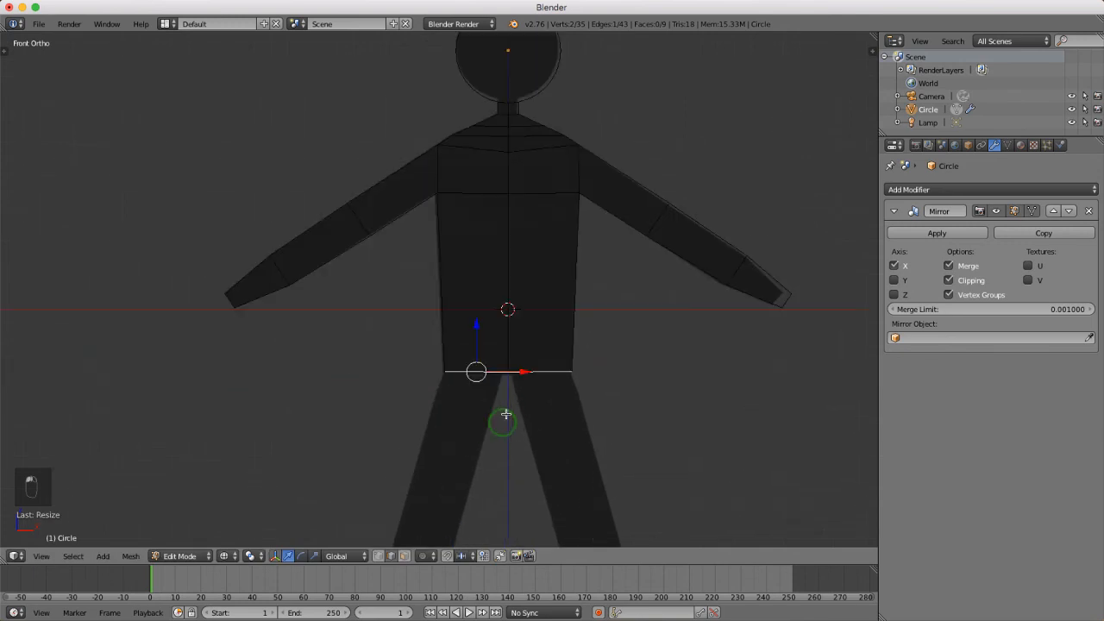
scroll(508, 359, "up", 2)
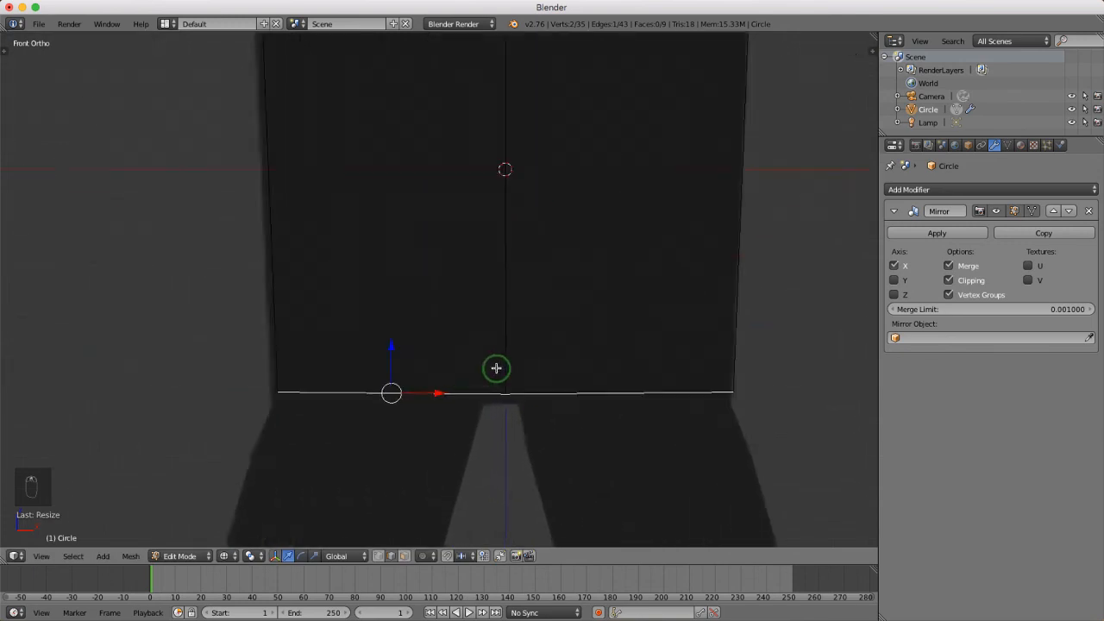
scroll(495, 368, "down", 3)
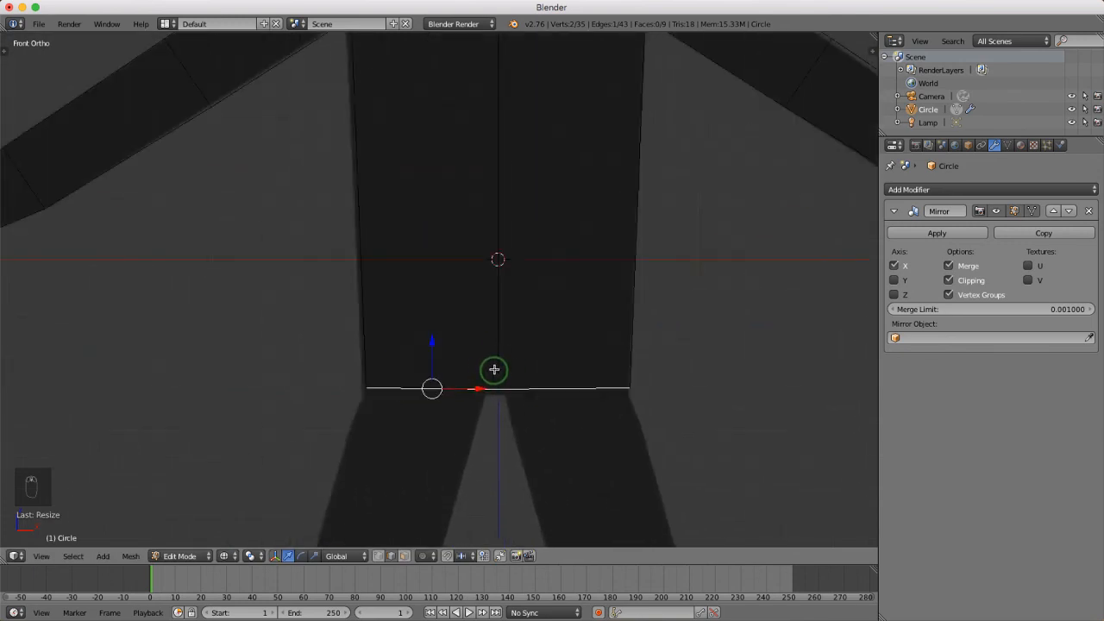
key("ctrl+r")
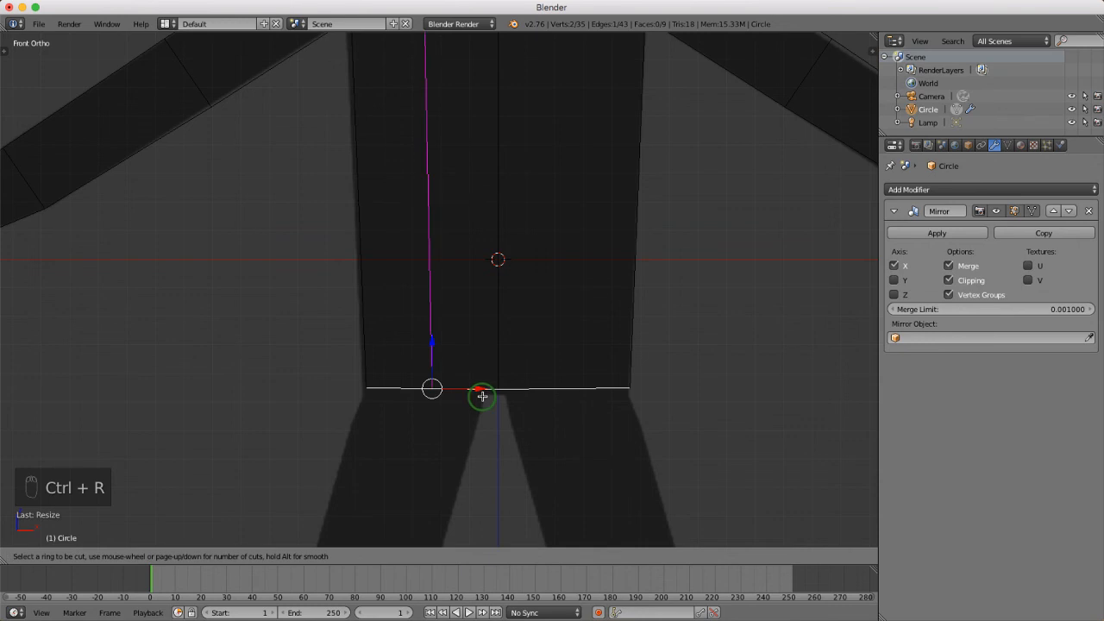
left_click(484, 395)
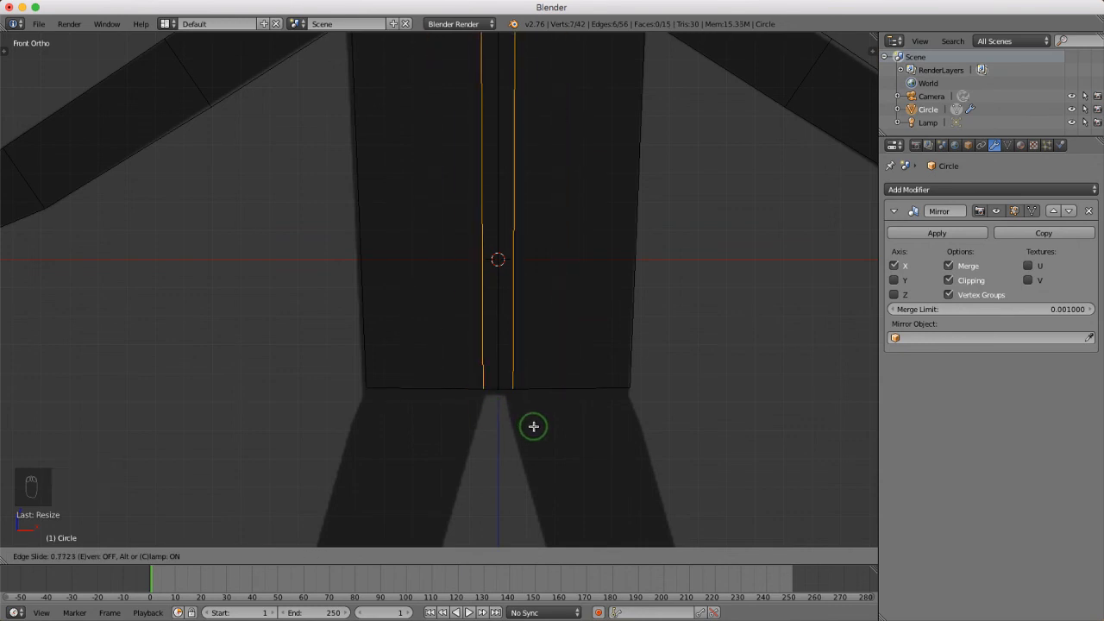
left_click(533, 426)
- Extrude the outer hip edge downward and outward to the foot end of the leg in the background image
right_click(436, 388)
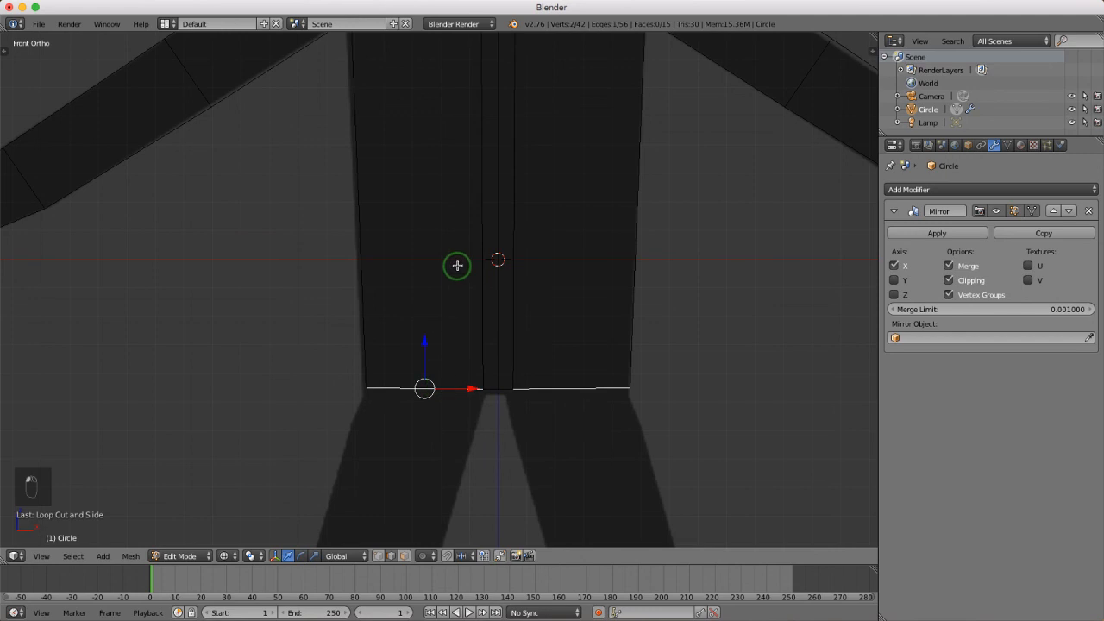
scroll(457, 259, "down", 6)
scroll(429, 359, "up", 4)
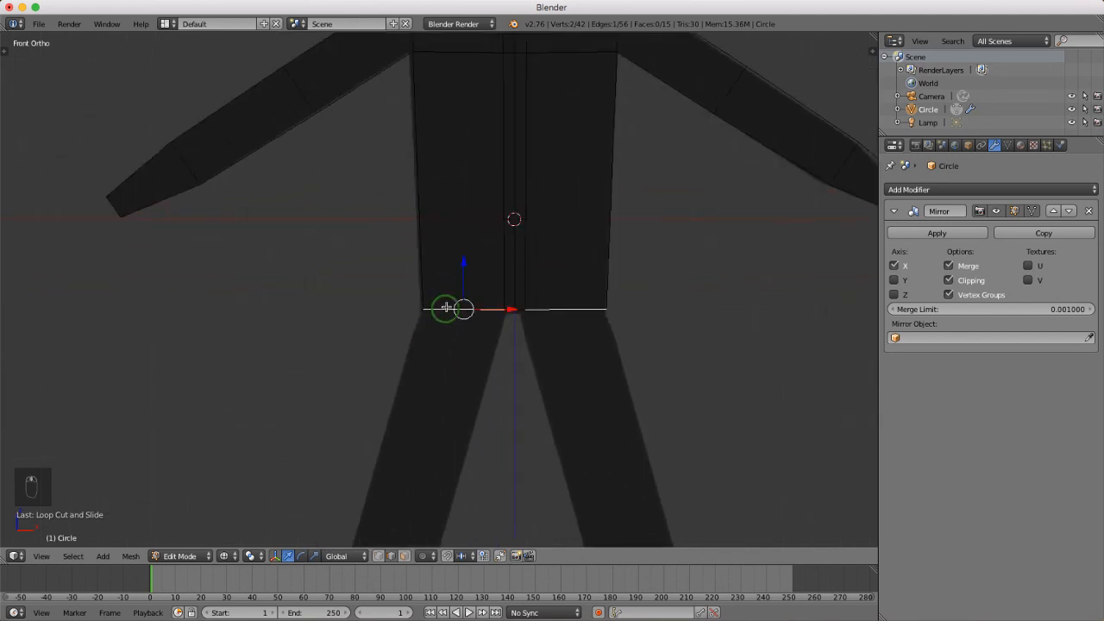
scroll(474, 271, "down", 3)
key("e")
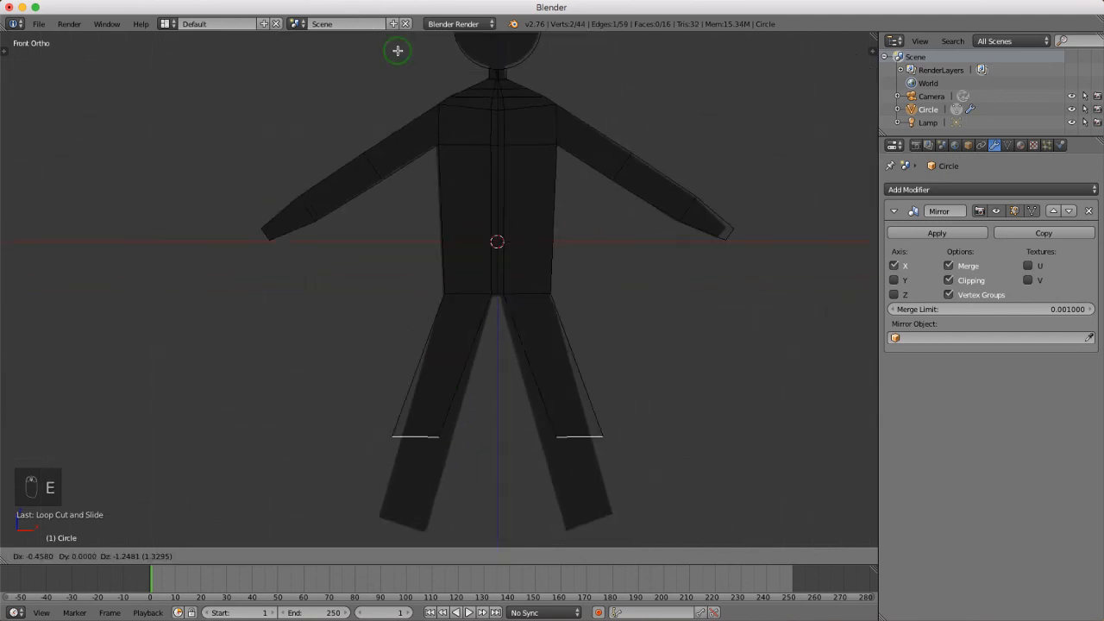
left_click(391, 135)
- Rotate the leg's end edge to the slant of the foot and move it onto the outline in the background image
scroll(476, 172, "down", 3)
scroll(458, 362, "up", 7)
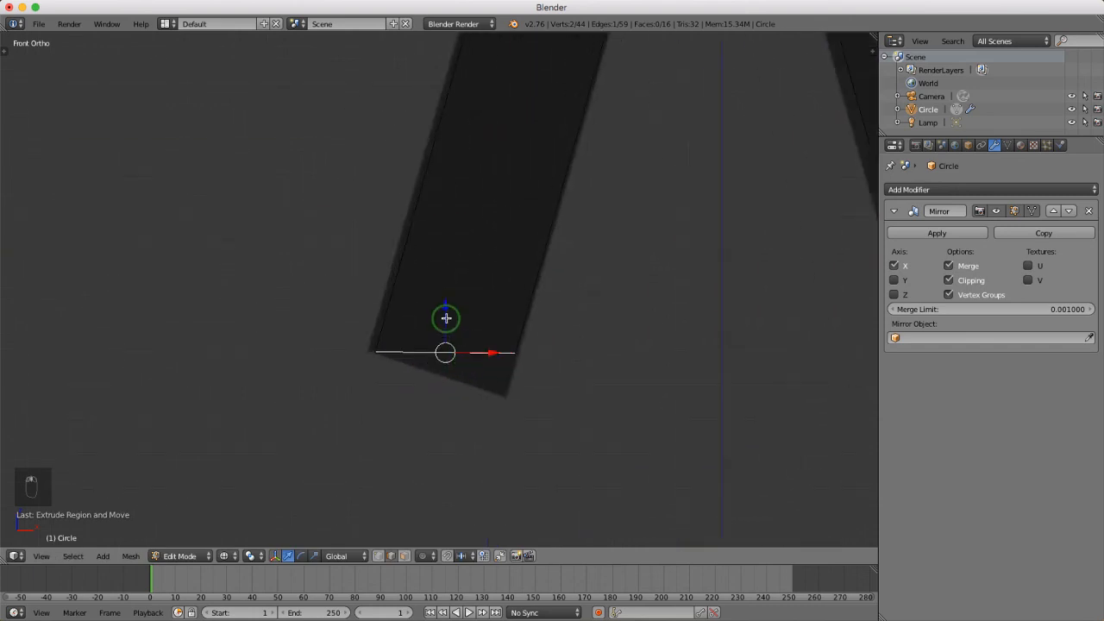
scroll(446, 318, "up", 4)
key("r")
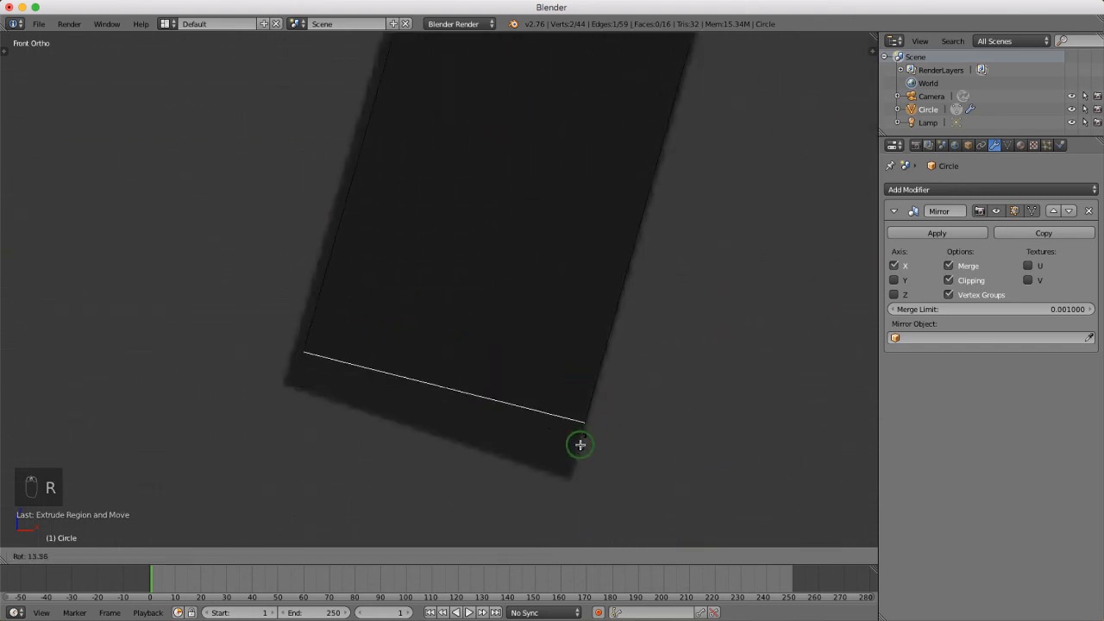
left_click(579, 445)
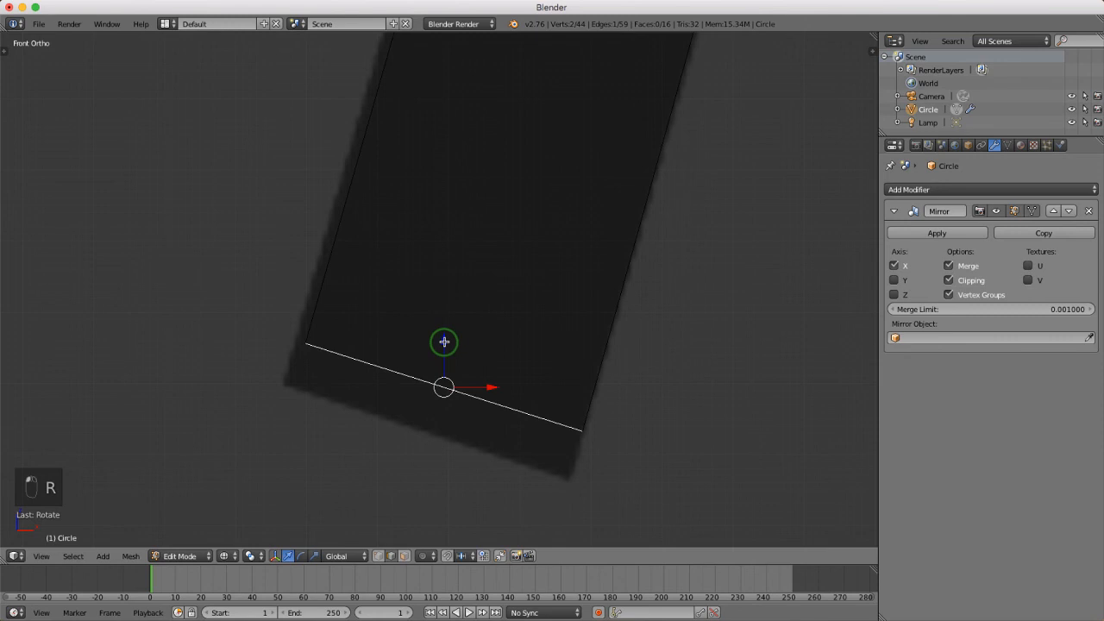
left_click_drag(444, 341, 437, 382)
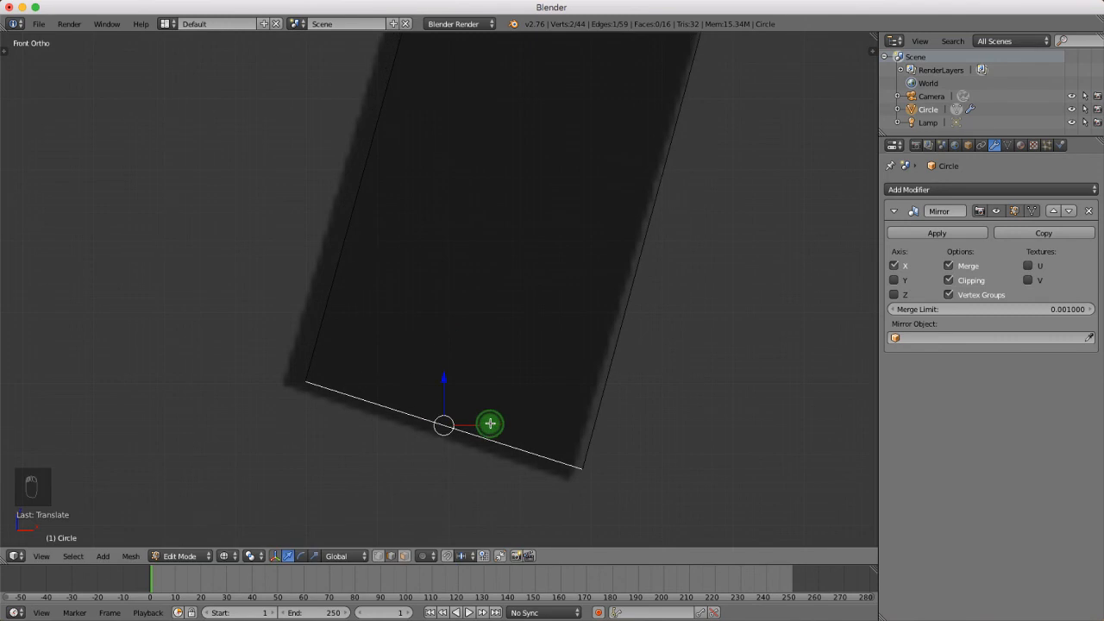
left_click_drag(490, 423, 468, 426)
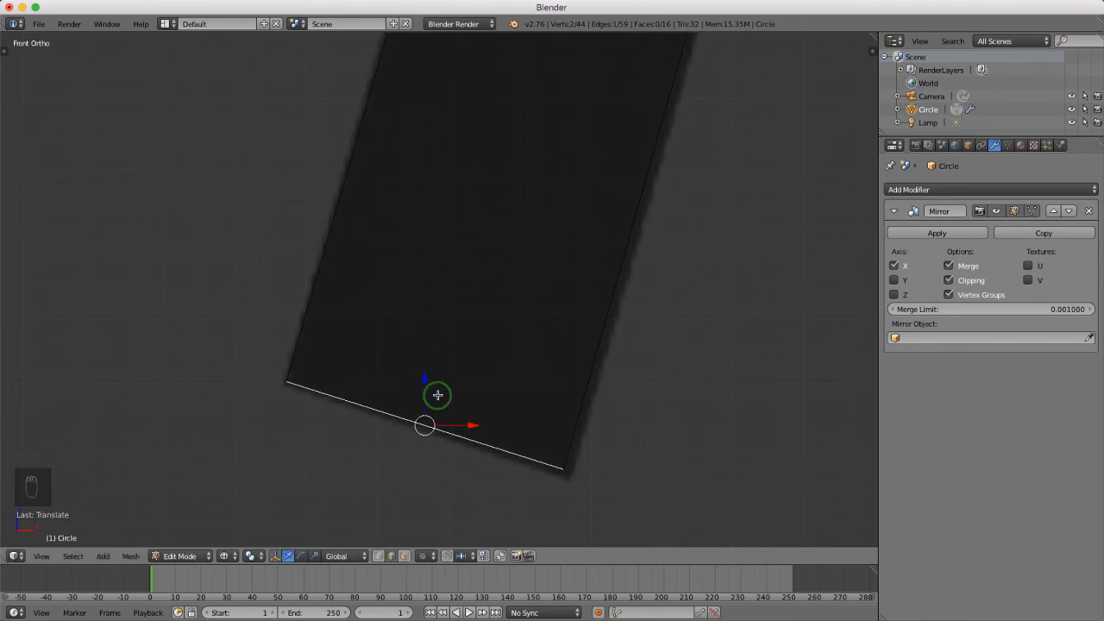
left_click_drag(427, 387, 428, 381)
- Switch the viewport to solid shading and inspect the whole figure at an angle and from the front
scroll(421, 410, "down", 6)
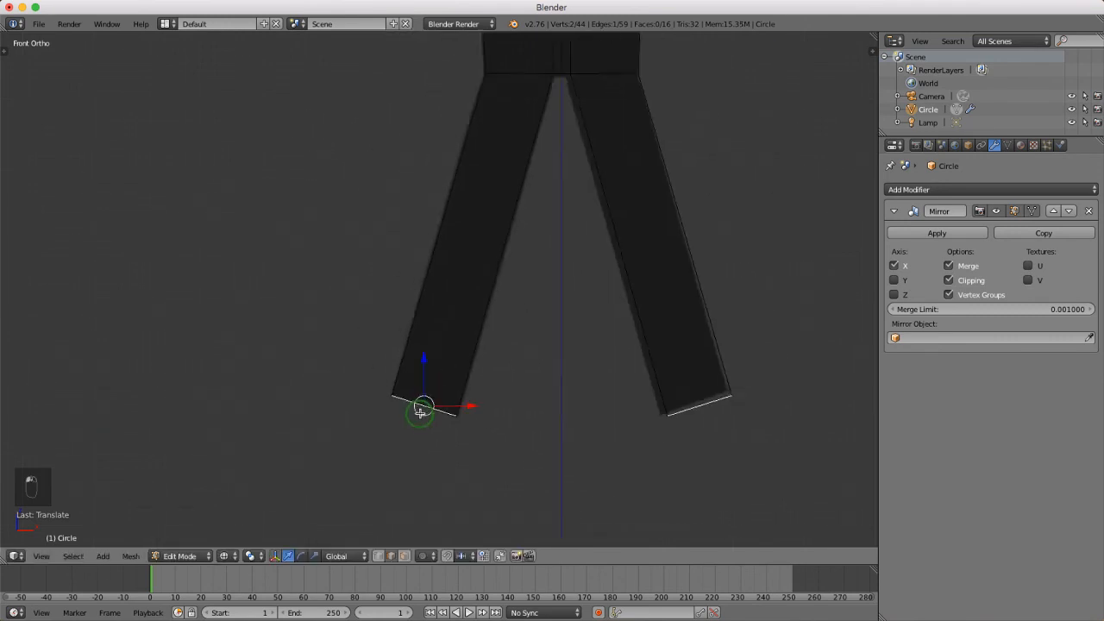
scroll(568, 257, "down", 3)
middle_click_drag(581, 285, 519, 290, "shift")
key("z")
scroll(518, 290, "up", 3)
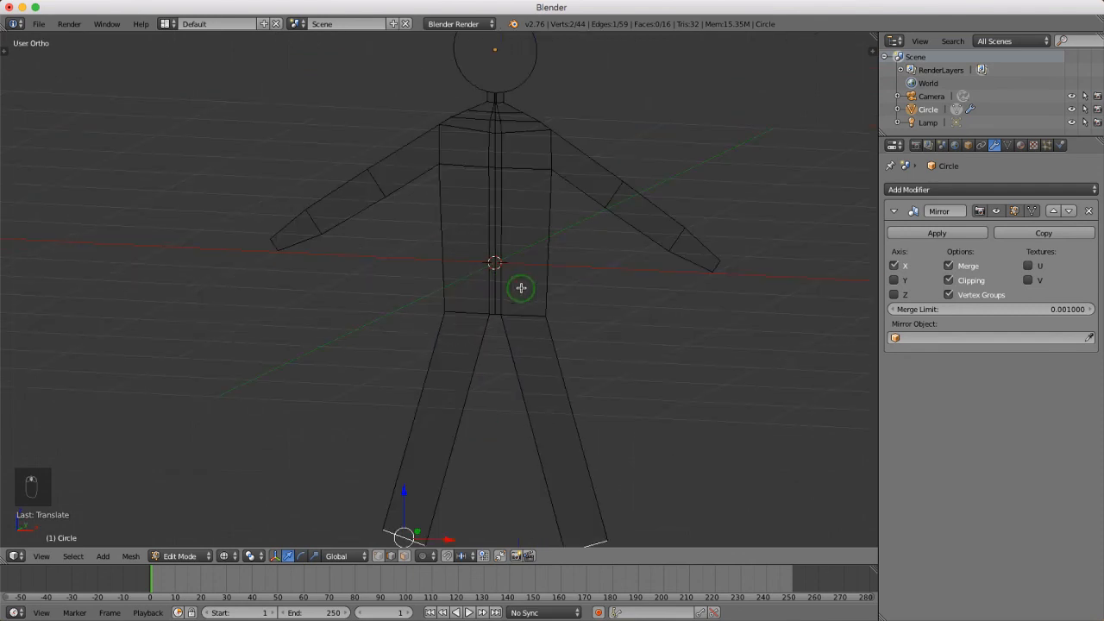
key("z")
left_click(521, 363)
scroll(542, 357, "down", 2)
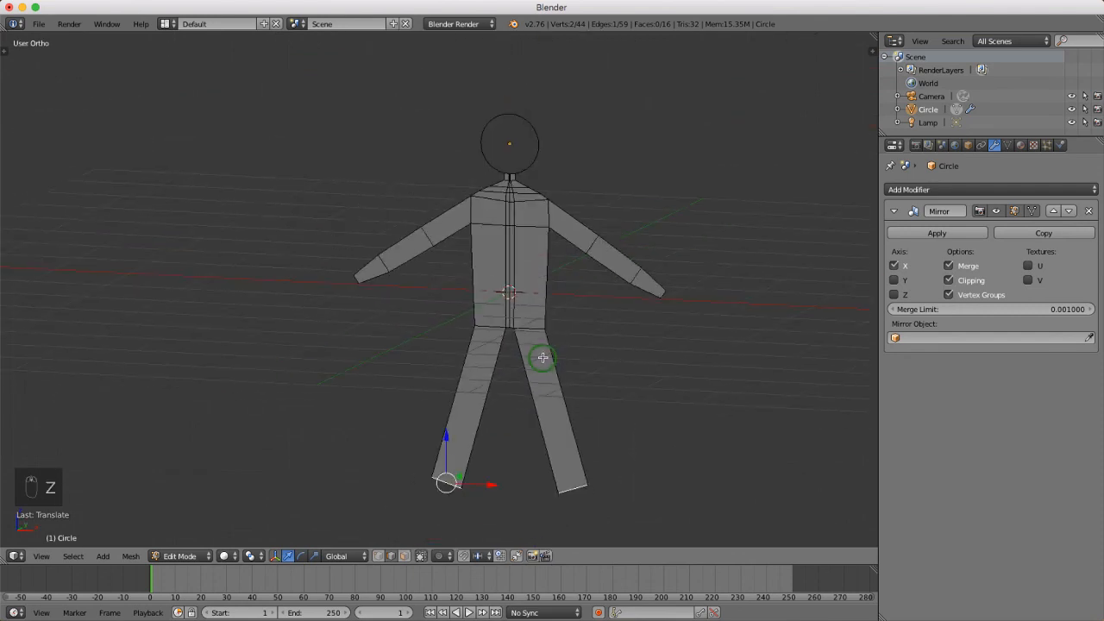
key("KP_1")
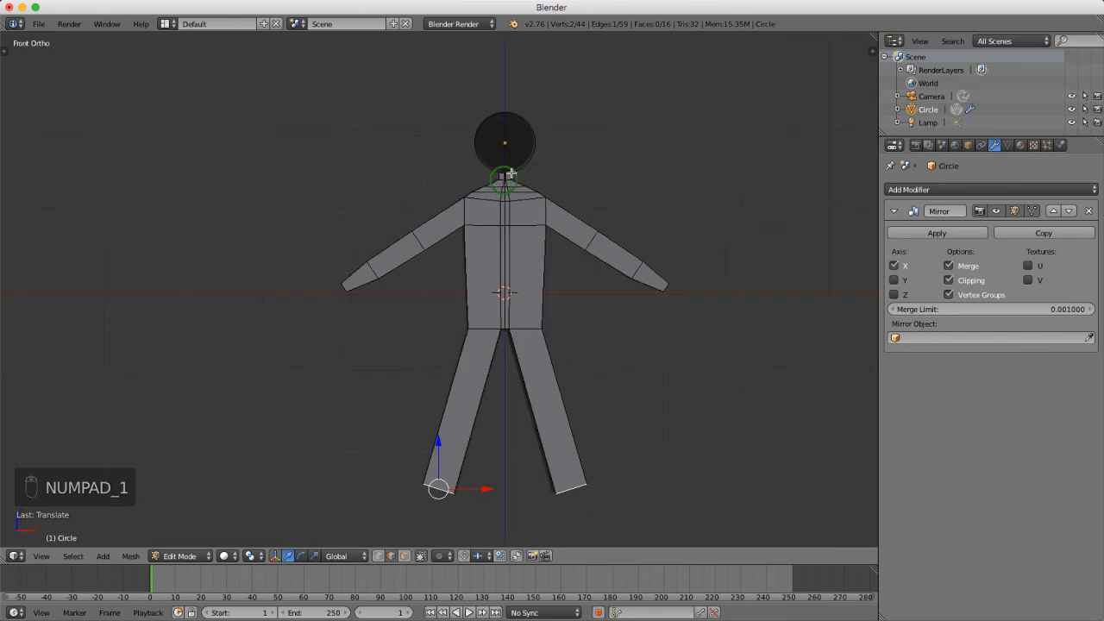
- Fill the head with a face from its half-circle outline and the neck's top edges up to the centre line, and clear the selection
scroll(496, 138, "up", 5)
mouse_move(524, 181)
middle_mouse_down()
mouse_move(455, 207)
mouse_move(527, 207)
mouse_move(524, 198)
middle_mouse_up()
scroll(523, 198, "up", 4)
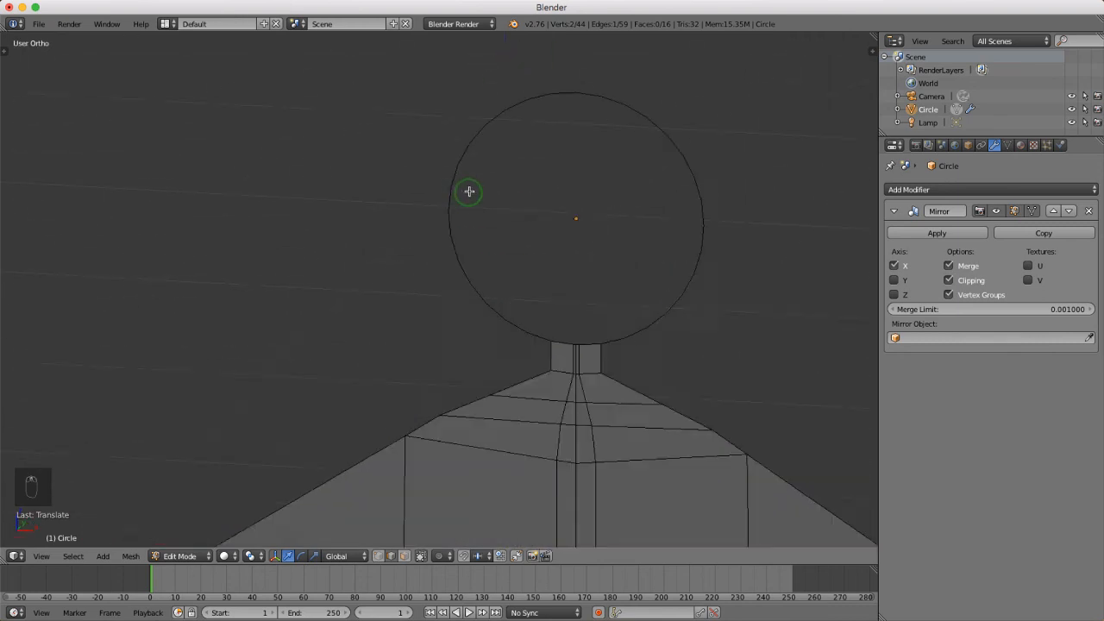
right_click(453, 172, "alt")
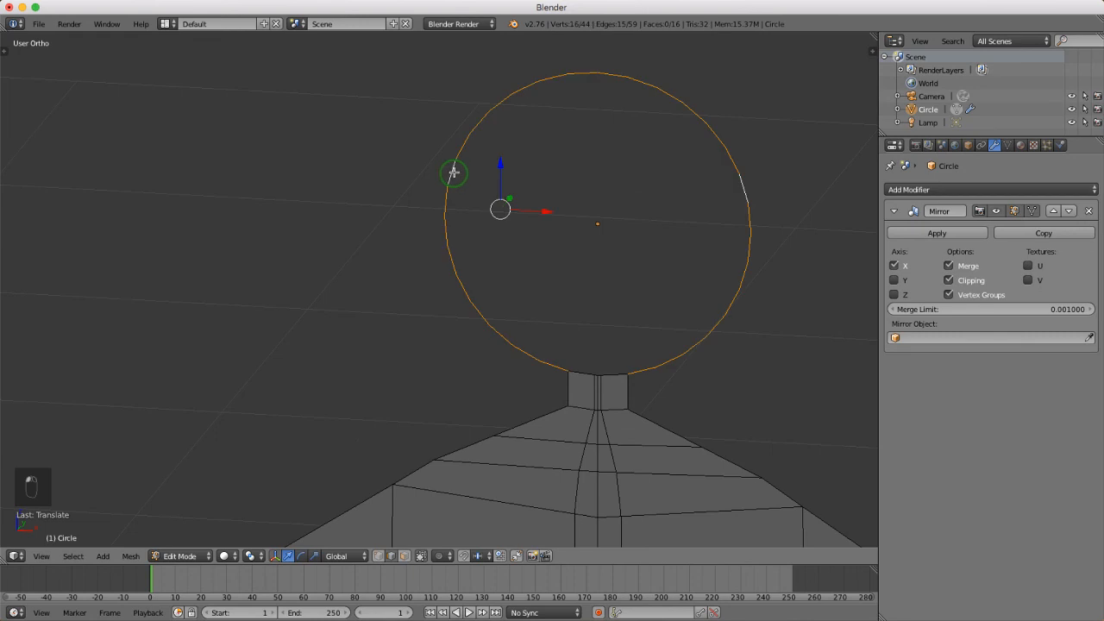
scroll(600, 432, "up", 6)
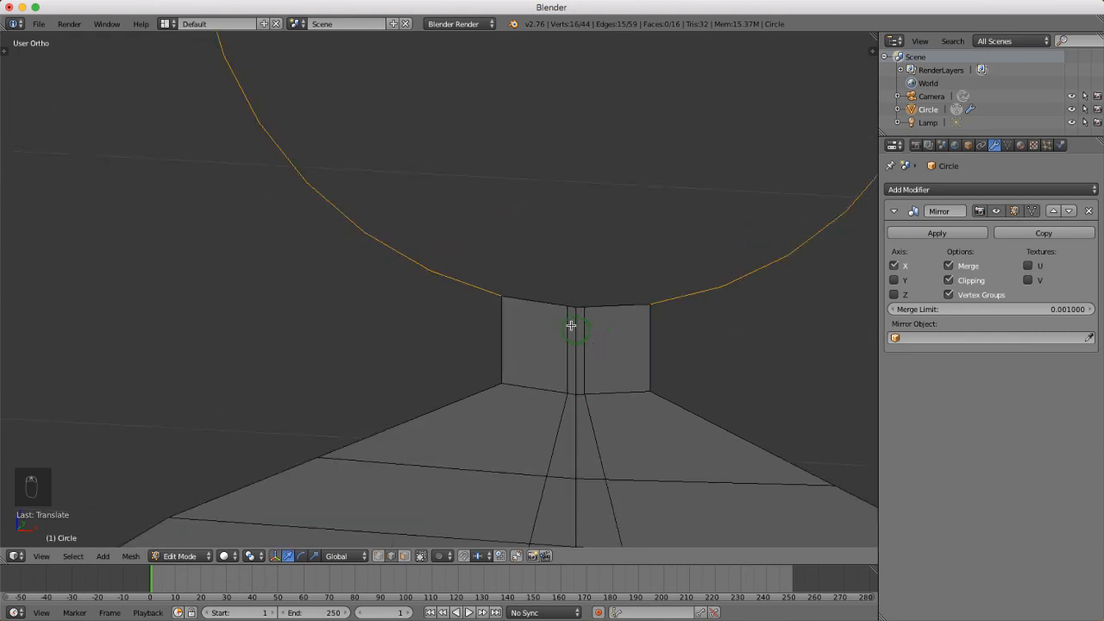
right_click(595, 282, "shift")
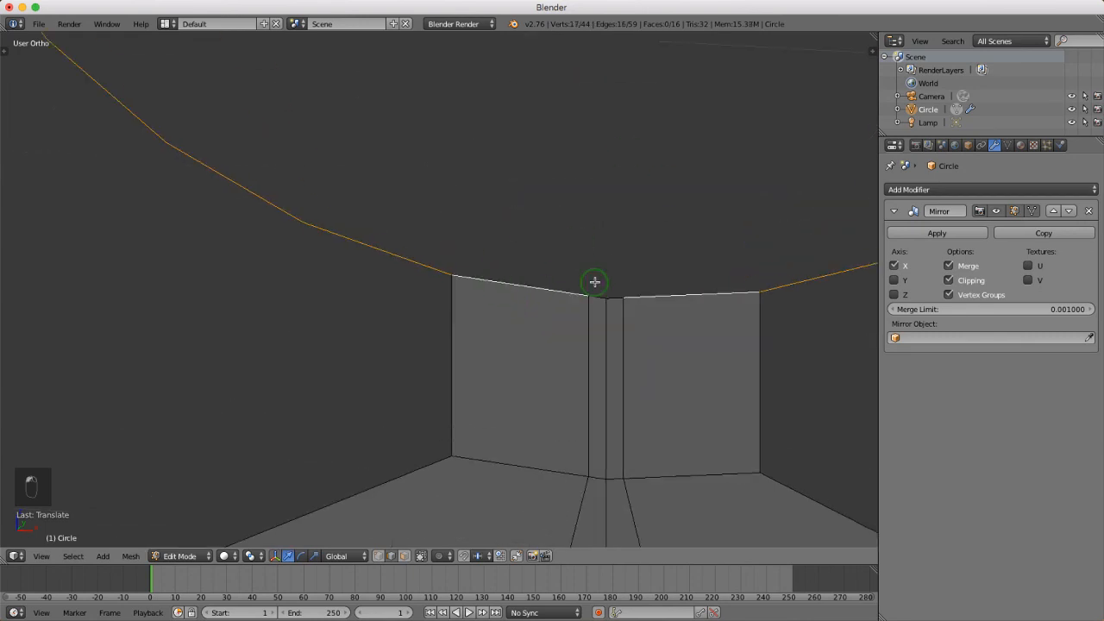
right_click(601, 298, "shift")
scroll(541, 256, "down", 2)
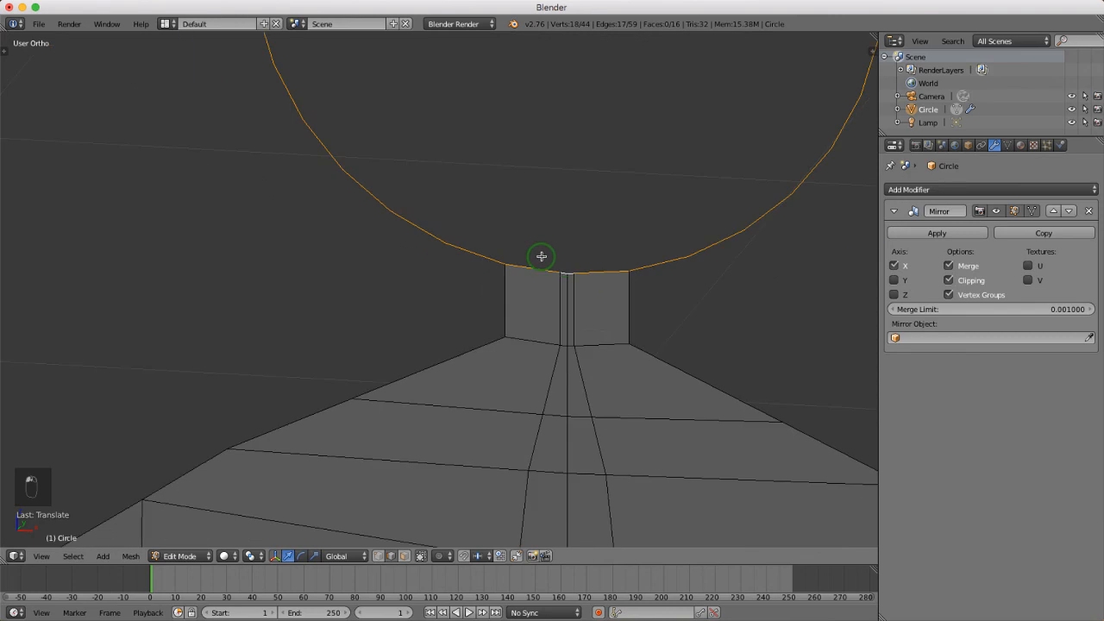
scroll(565, 272, "down", 1)
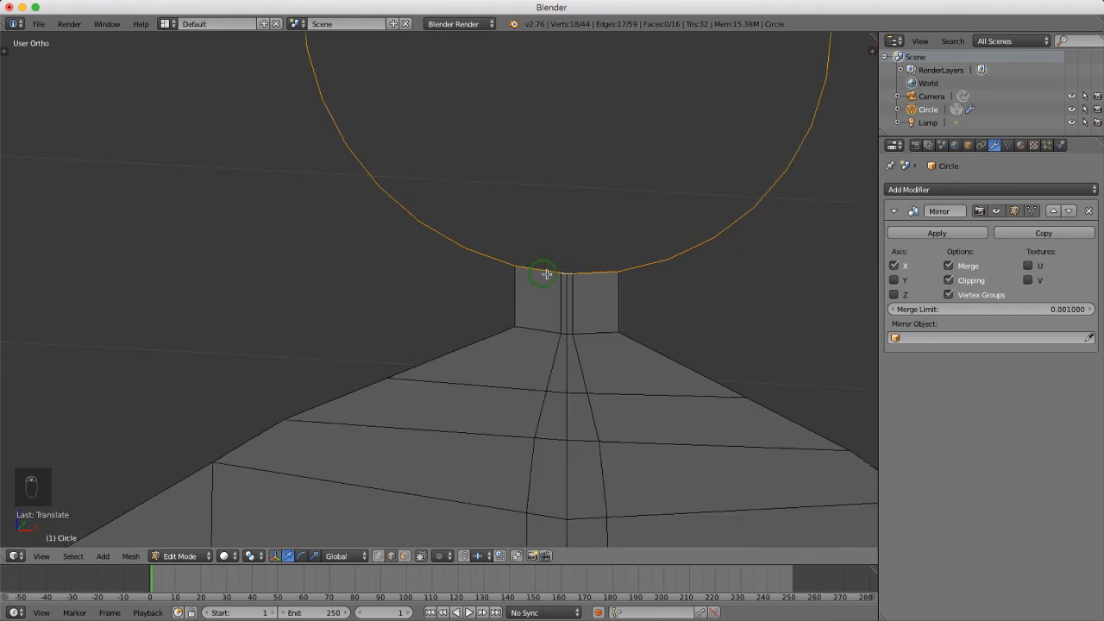
scroll(579, 275, "down", 3)
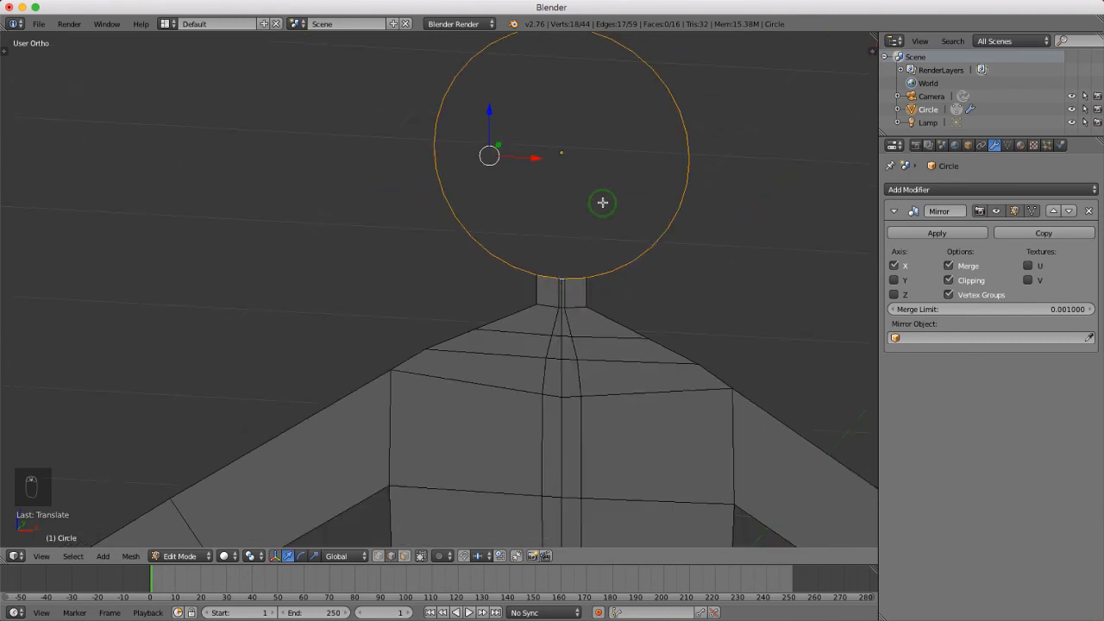
key("f")
key("a")
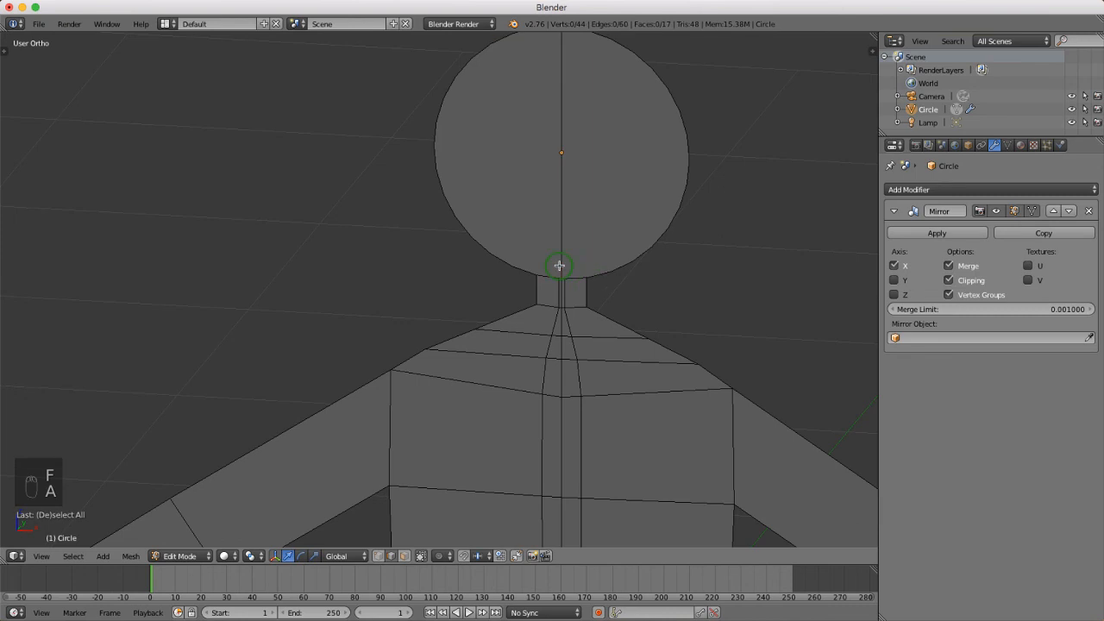
- Examine the whole figure with its filled head at an angle and centred in the front view
scroll(606, 297, "down", 2)
middle_click_drag(606, 313, 636, 316)
scroll(597, 303, "down", 5)
key("KP_1")
scroll(621, 370, "down", 3)
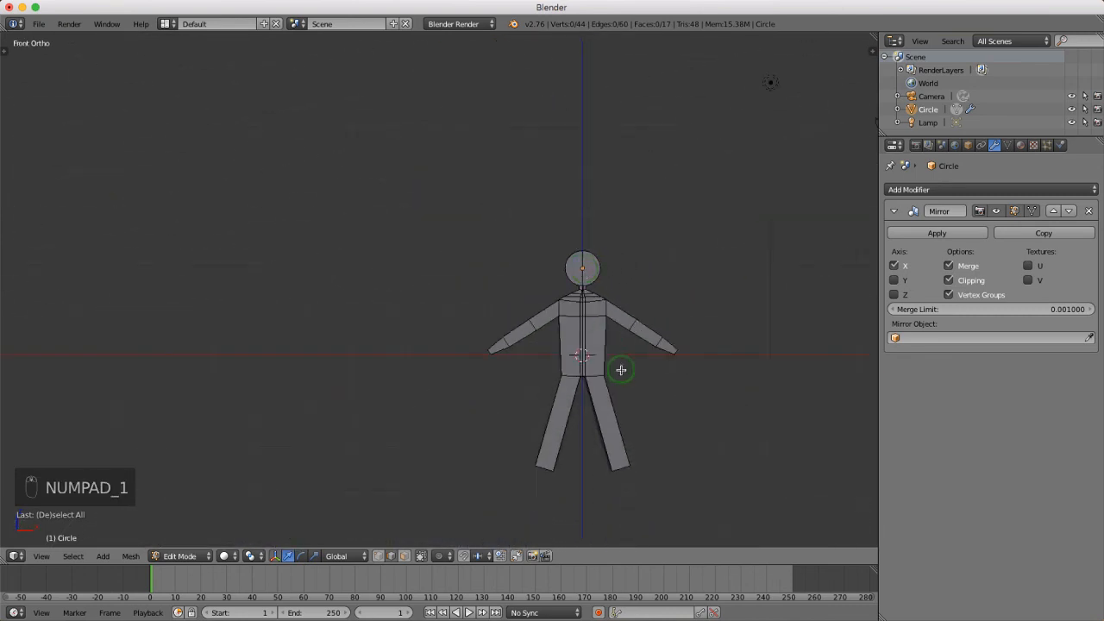
scroll(621, 371, "up", 3)
middle_click_drag(621, 370, 564, 320, "shift")
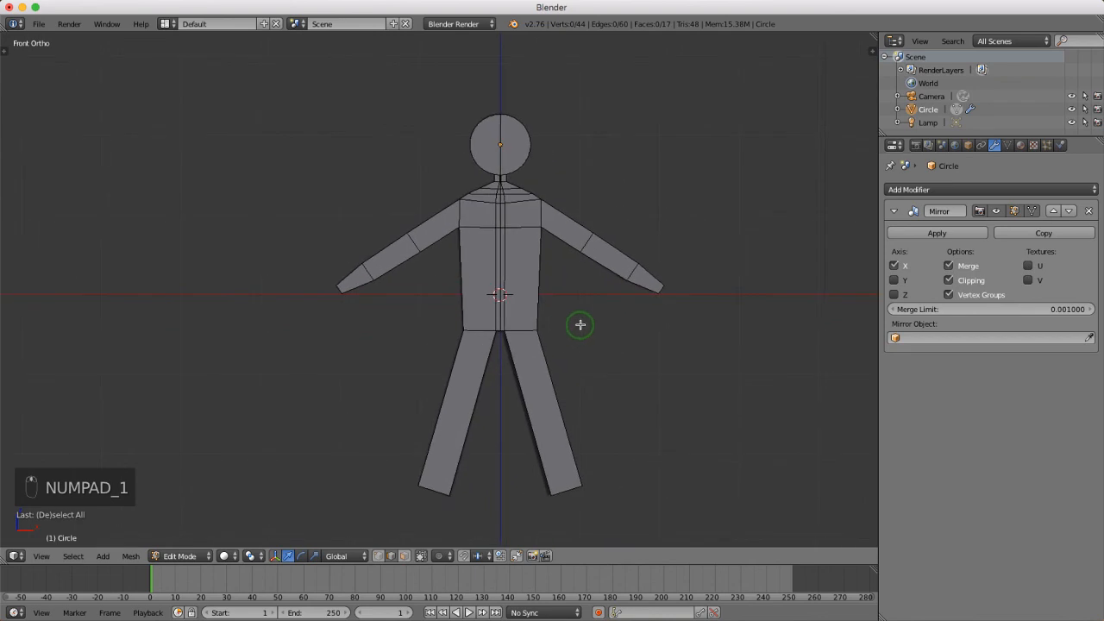